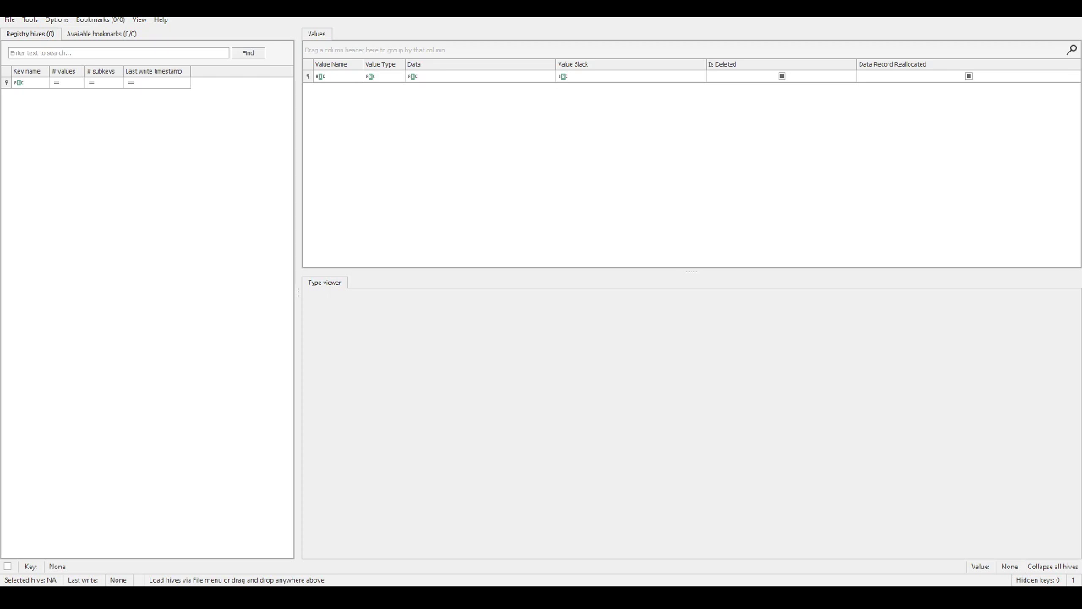
# Step: Bring the Lab Four PDF on screen, then view and close Registry Explorer's About dialog
pyautogui.moveTo(1081, 42); pyautogui.dragTo(621, 18)
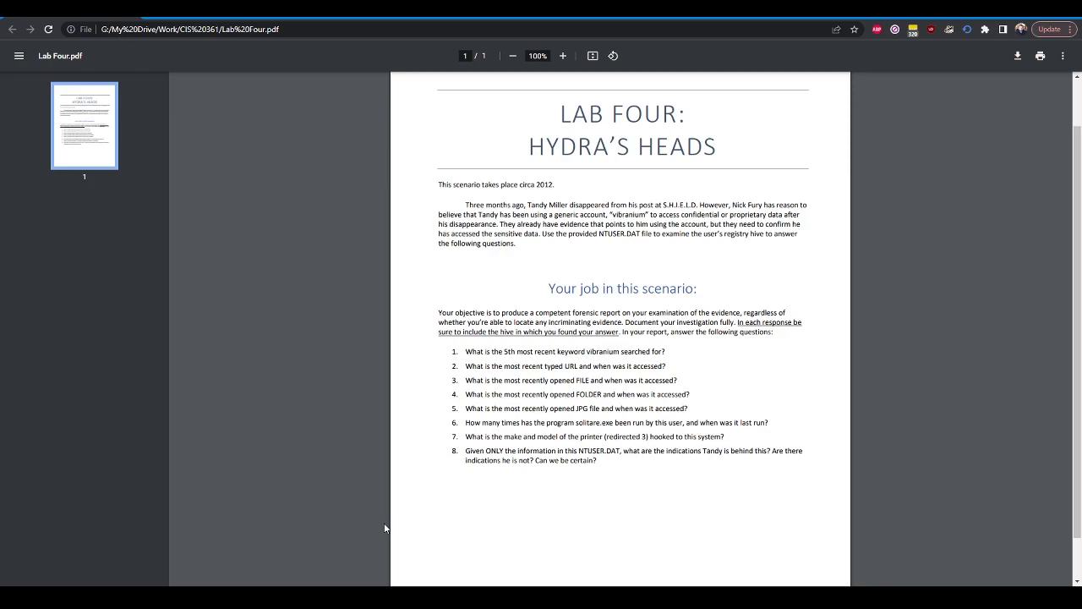
pyautogui.hotkey('alt', 'Tab')
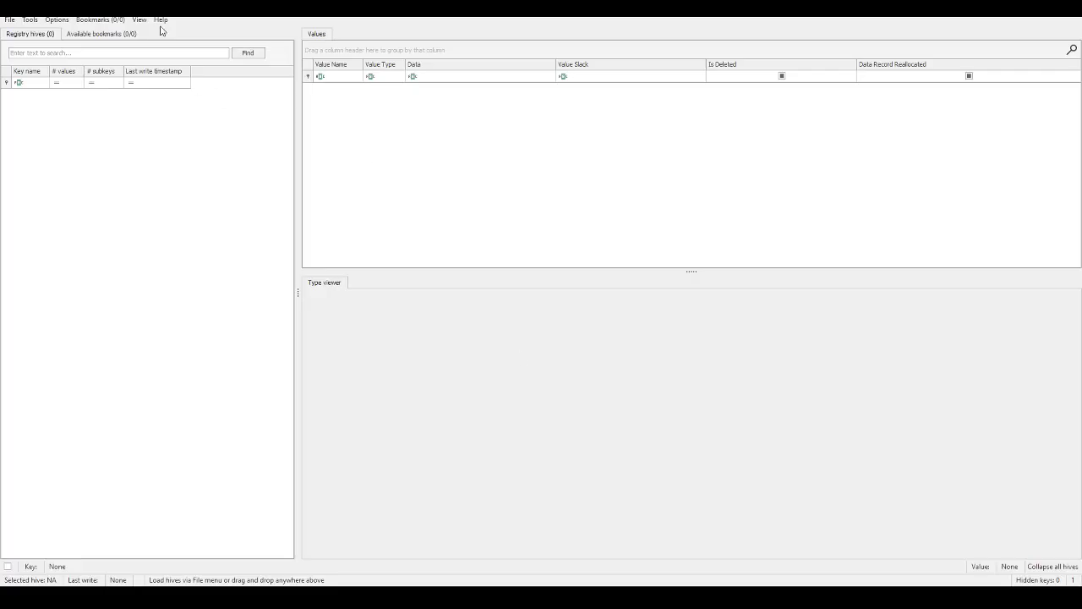
pyautogui.click(163, 19)
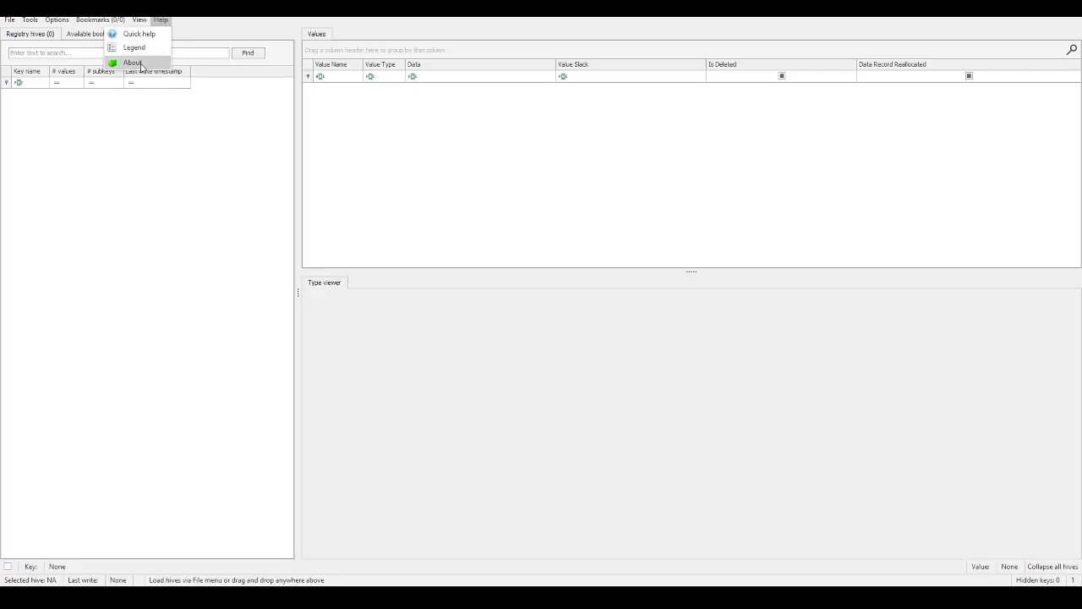
pyautogui.click(133, 62)
pyautogui.moveTo(572, 219); pyautogui.dragTo(486, 217)
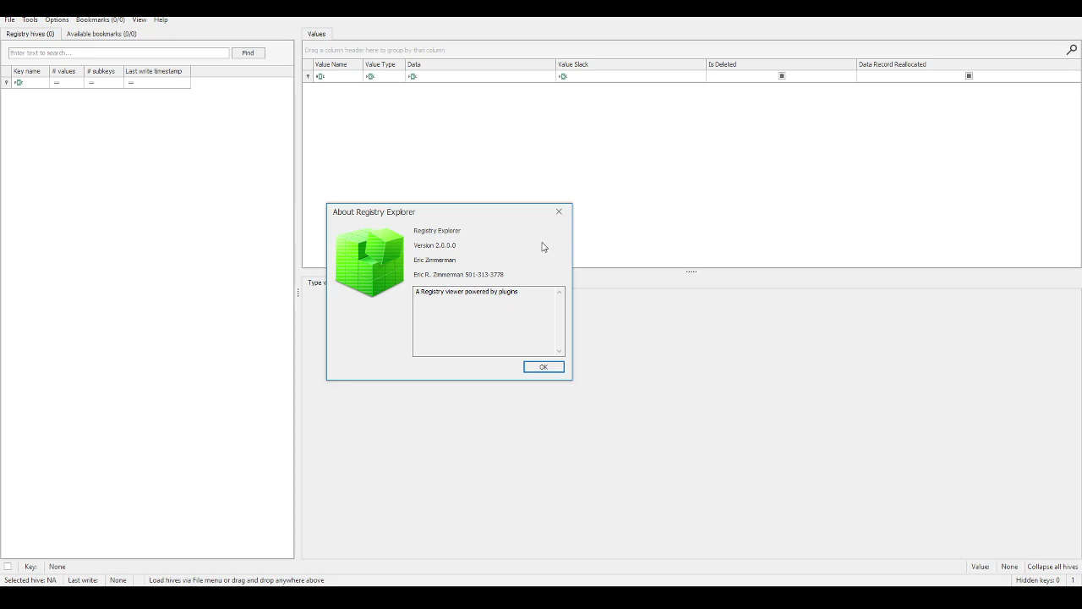
pyautogui.click(546, 365)
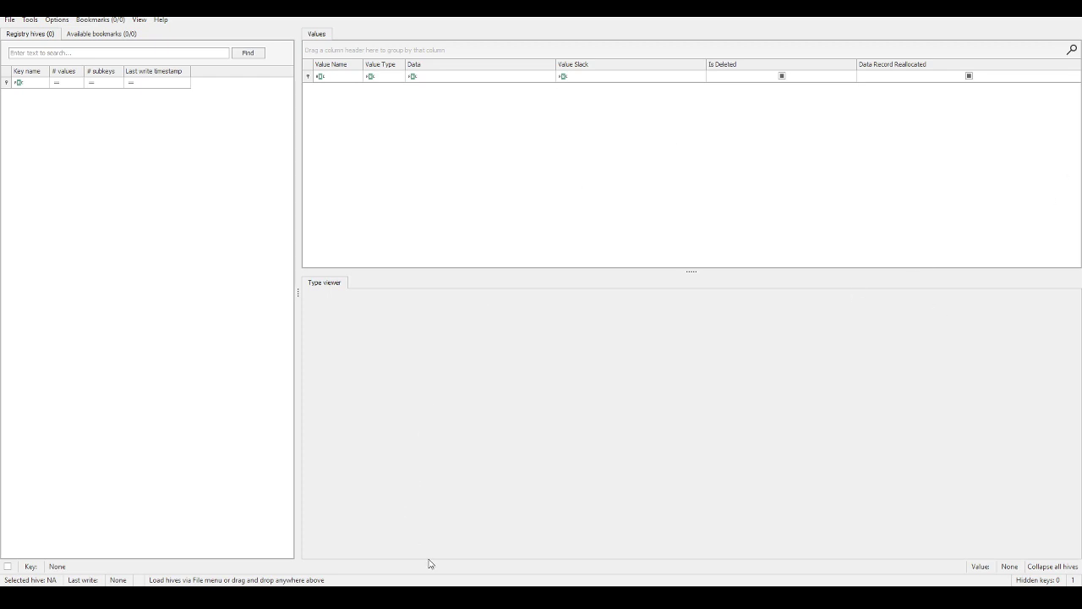
pyautogui.hotkey('alt', 'Tab')
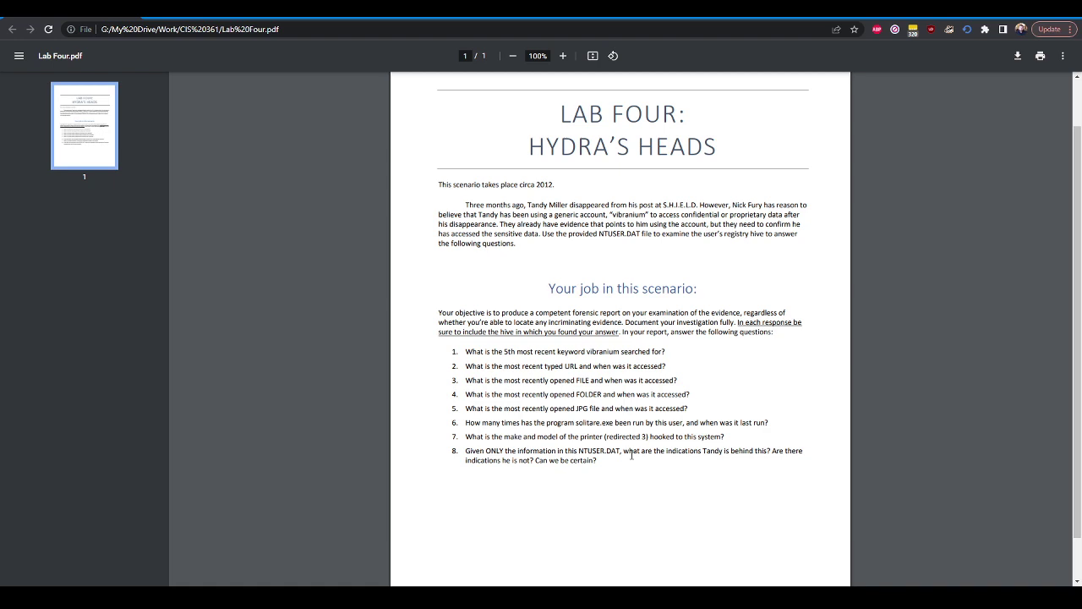
# Step: Copy questions 1–8 from the PDF into a new Notepad++ tab docked on the right half
pyautogui.moveTo(597, 462); pyautogui.dragTo(447, 351)
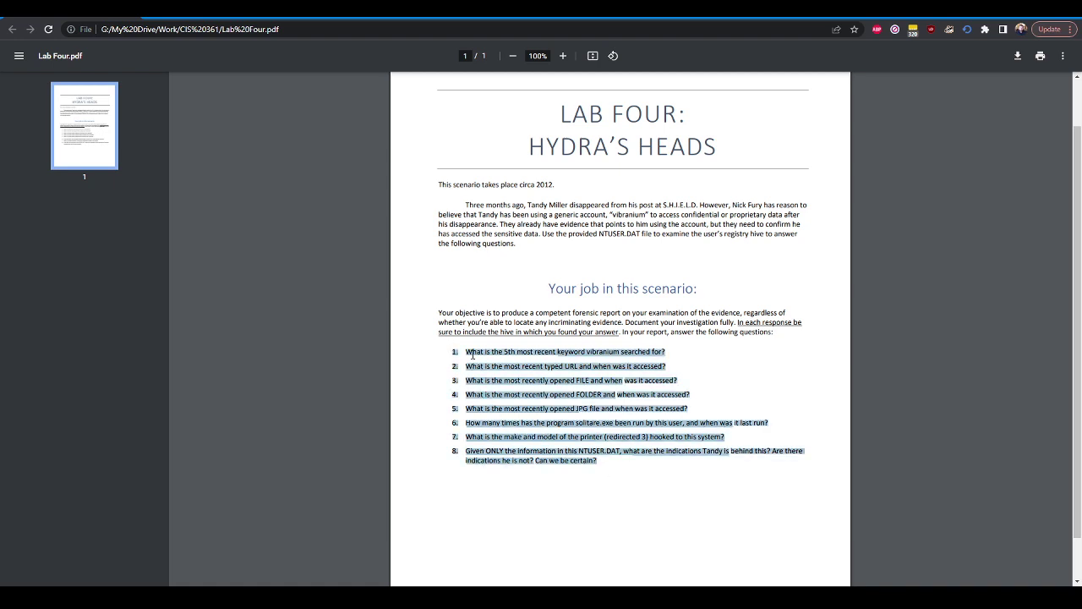
pyautogui.rightClick(476, 356)
pyautogui.click(518, 369)
pyautogui.press('super')
pyautogui.write('note')
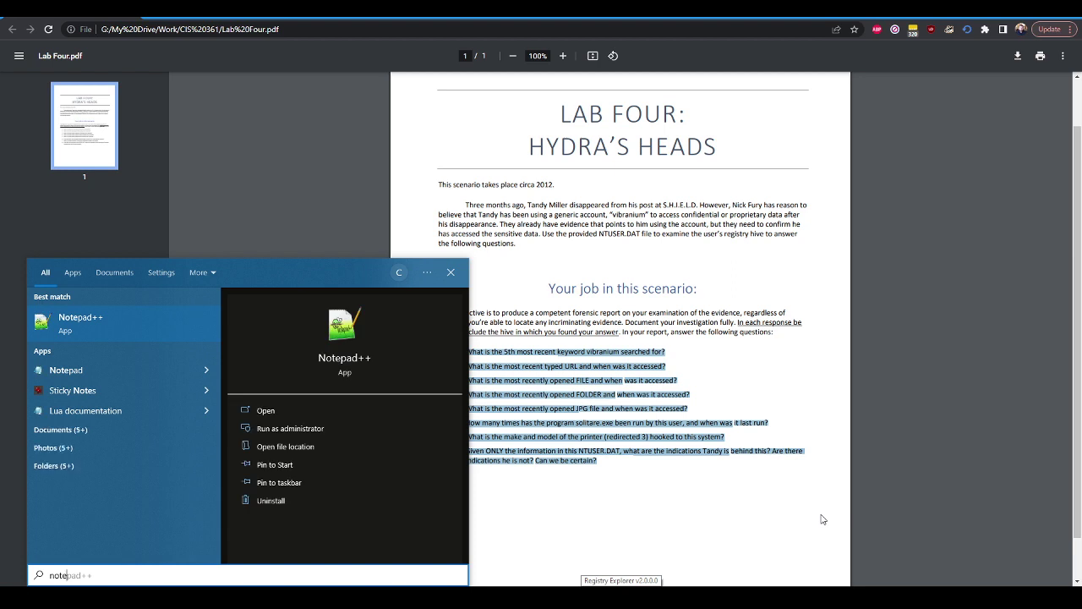
pyautogui.press('Return')
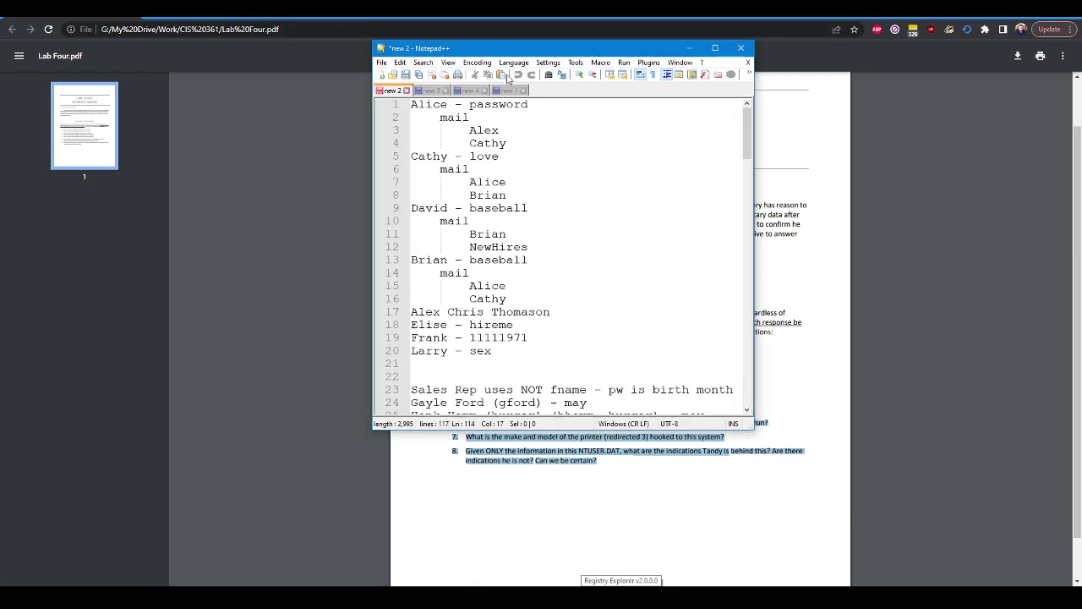
pyautogui.click(381, 75)
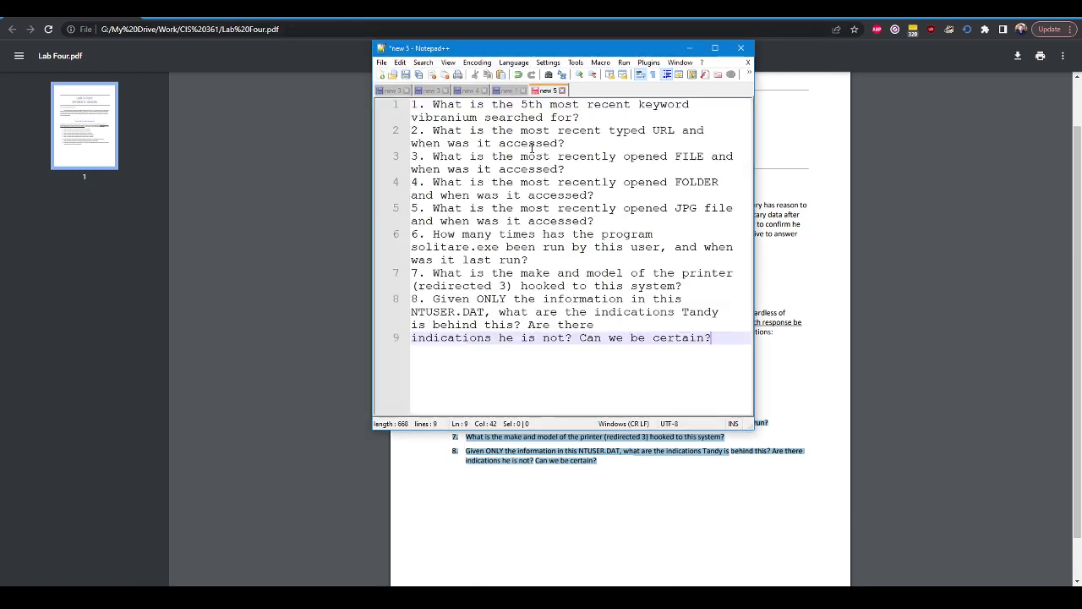
pyautogui.hotkey('ctrl', 'v')
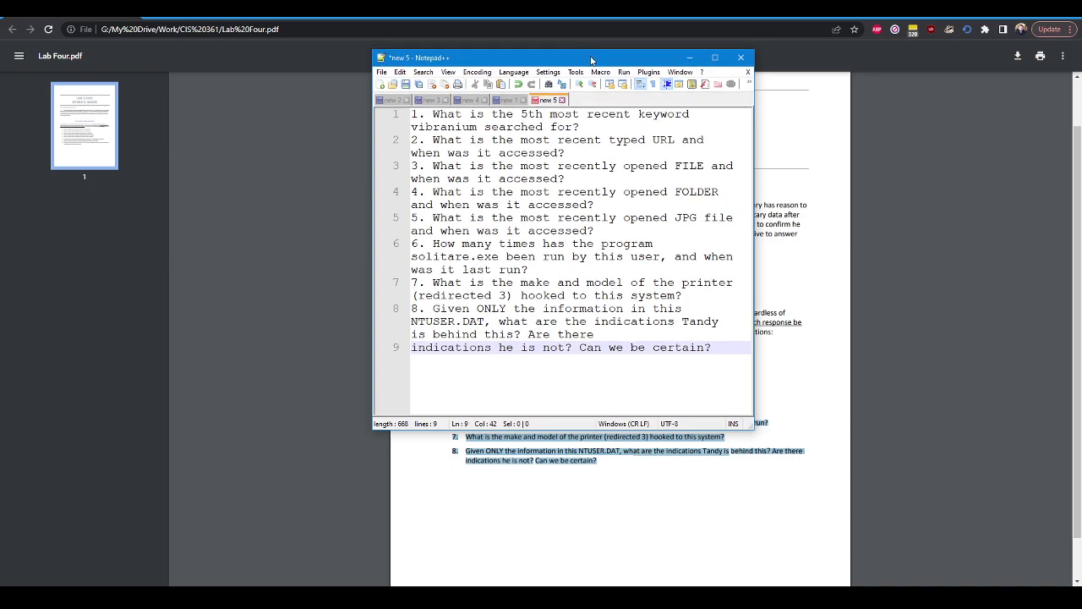
pyautogui.moveTo(623, 54); pyautogui.dragTo(1081, 139)
# Step: Insert a blank answer line after each of the eight questions
pyautogui.click(873, 142)
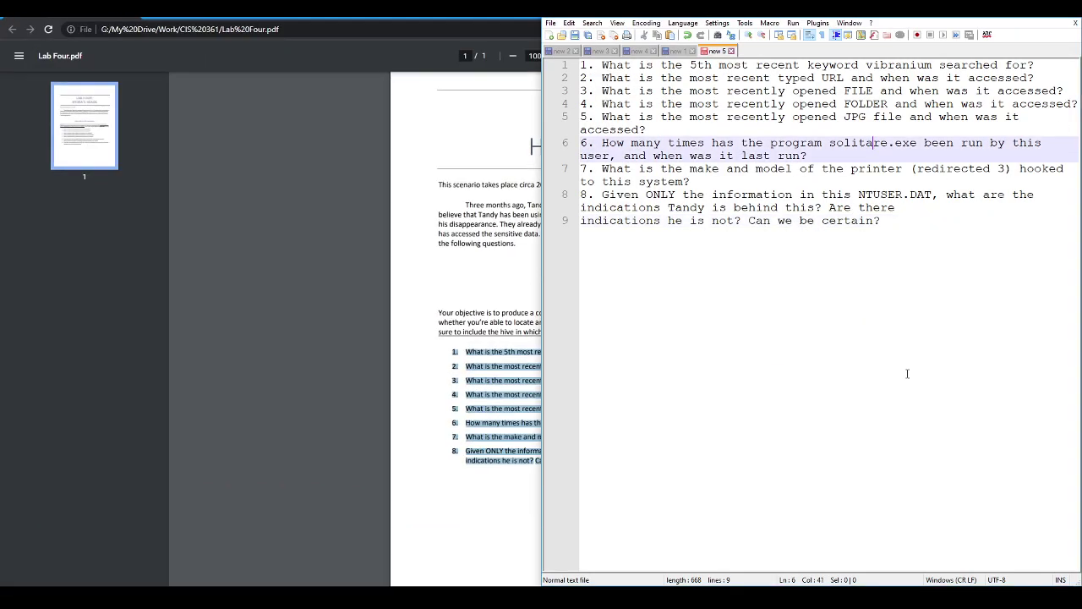
pyautogui.click(1067, 72)
pyautogui.press('Up')
pyautogui.press('Return')
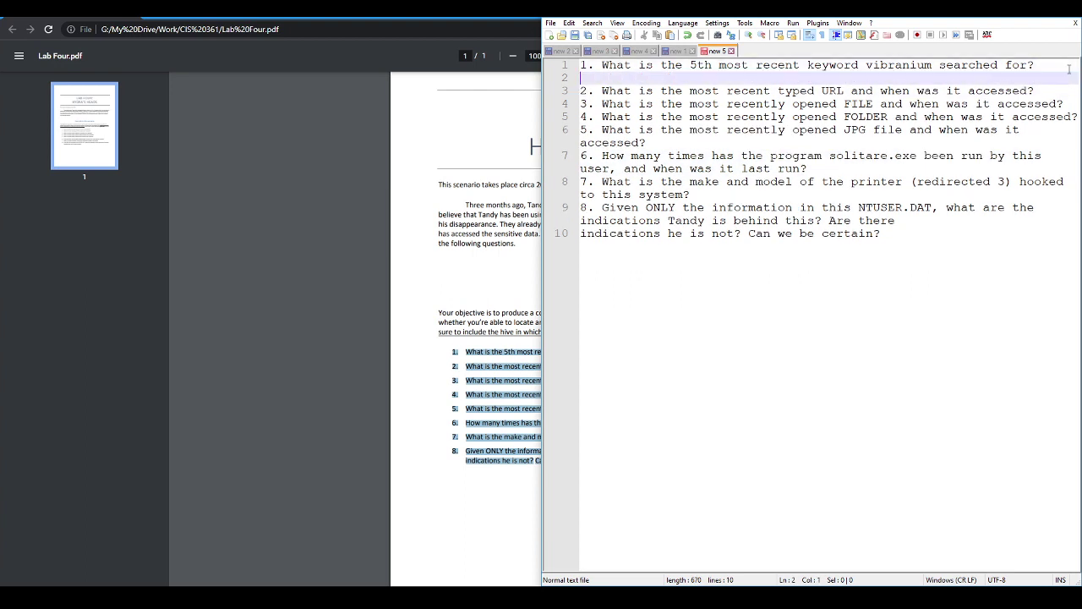
pyautogui.press('Down')
pyautogui.press('End')
pyautogui.press('Return')
pyautogui.press('Down')
pyautogui.press('End')
pyautogui.press('Return')
pyautogui.press('Down')
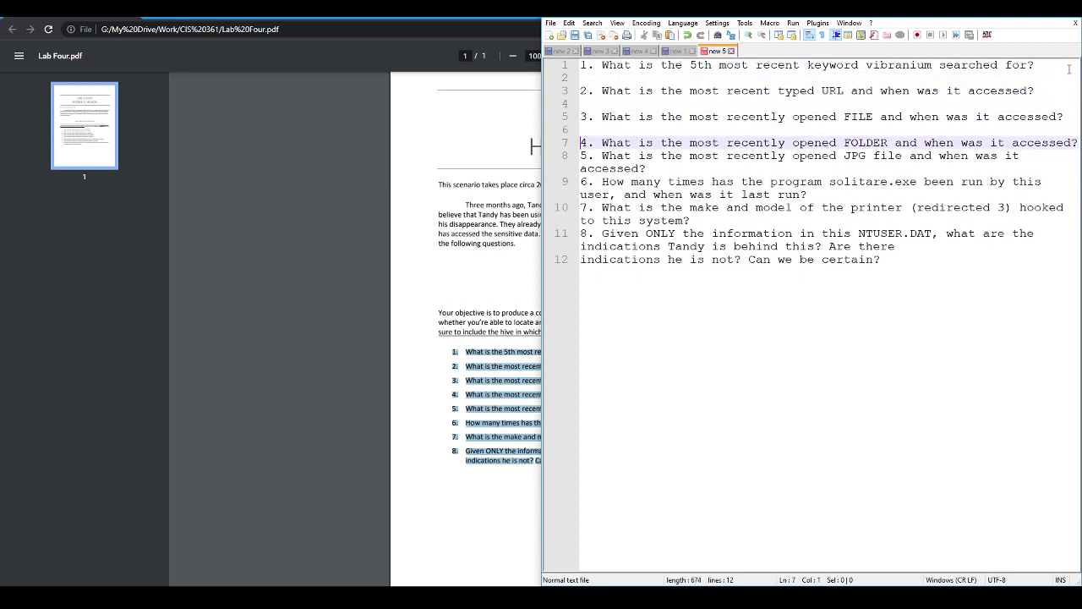
pyautogui.press('End')
pyautogui.press('Return')
pyautogui.press('Down')
pyautogui.press('End')
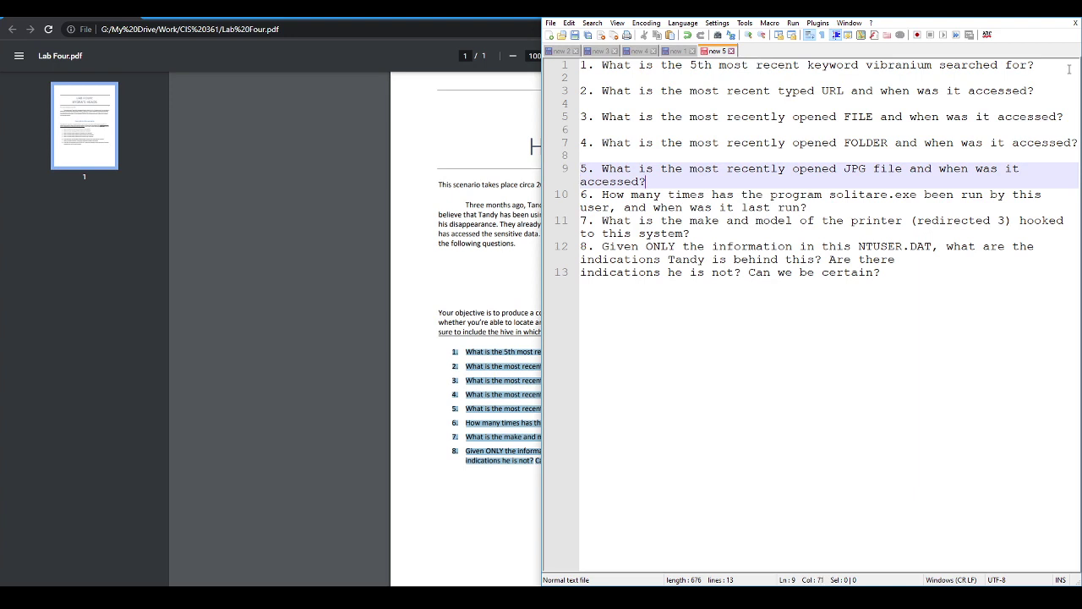
pyautogui.press('Return')
pyautogui.press('Down')
pyautogui.press('End')
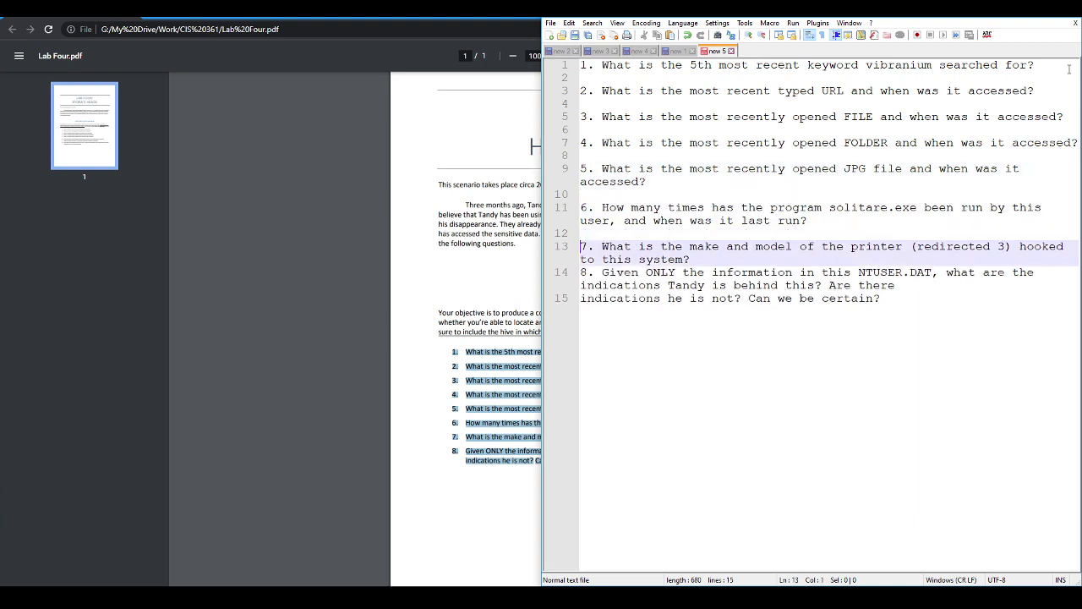
pyautogui.press('End')
pyautogui.press('Return')
pyautogui.press('Down')
pyautogui.press('Down')
pyautogui.press('Down')
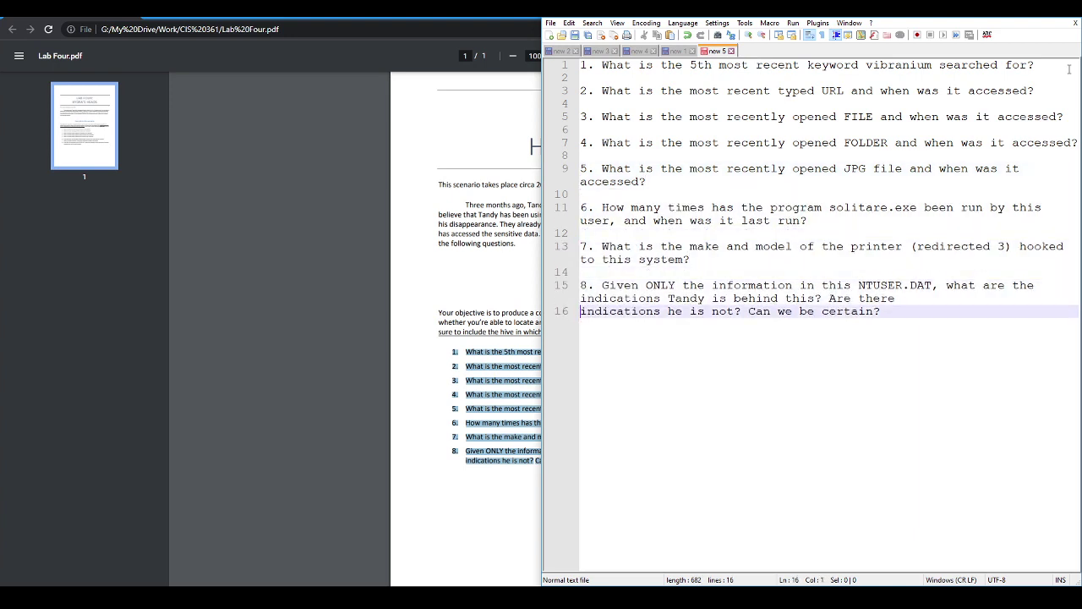
# Step: Set Notepad++ aside to reveal the PDF, then switch to Registry Explorer
pyautogui.click(341, 245)
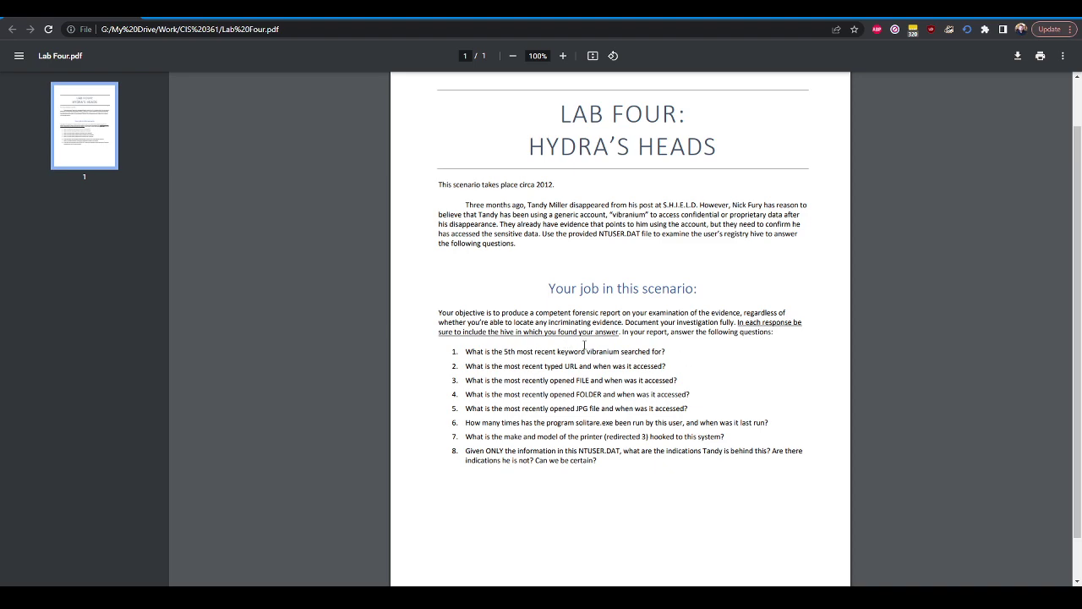
pyautogui.hotkey('alt', 'Tab')
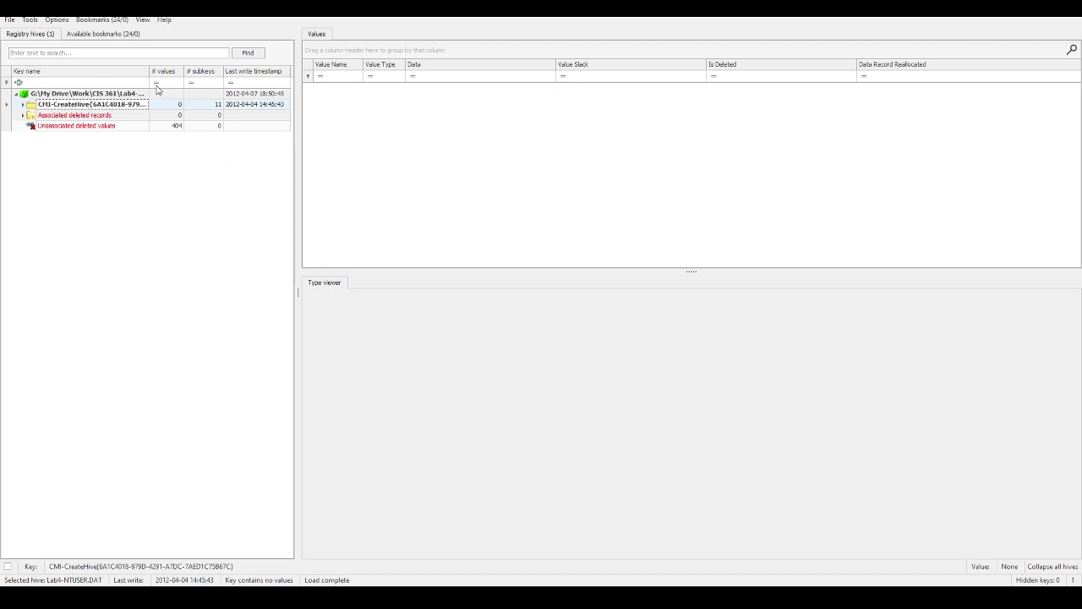
# Step: Browse the unassociated deleted values and inspect the deleted RemotePath value
pyautogui.click(120, 131)
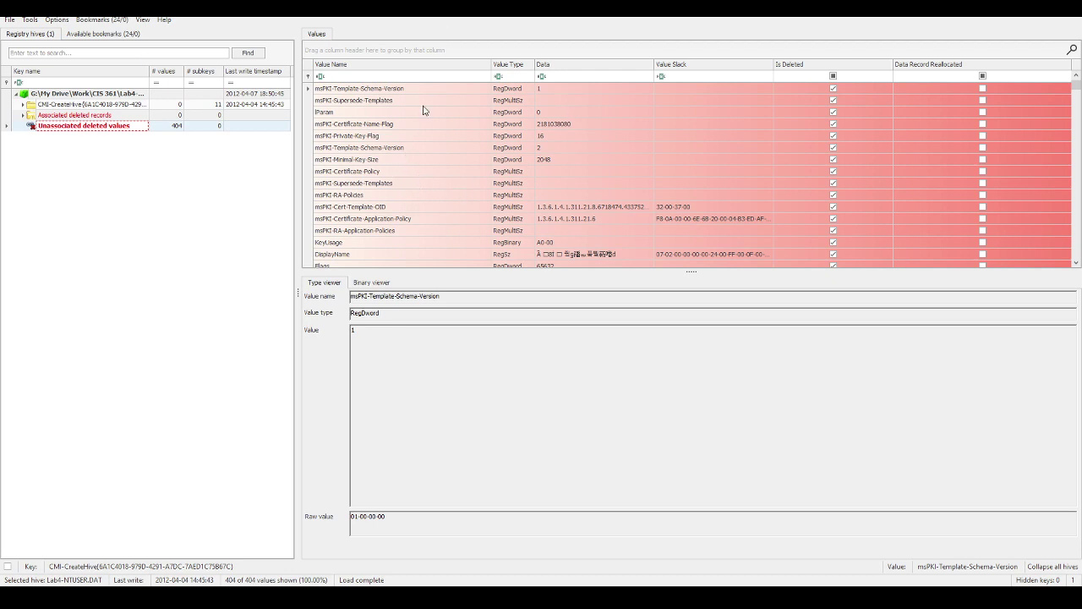
pyautogui.scroll(-4, 433, 183)
pyautogui.scroll(-3, 430, 184)
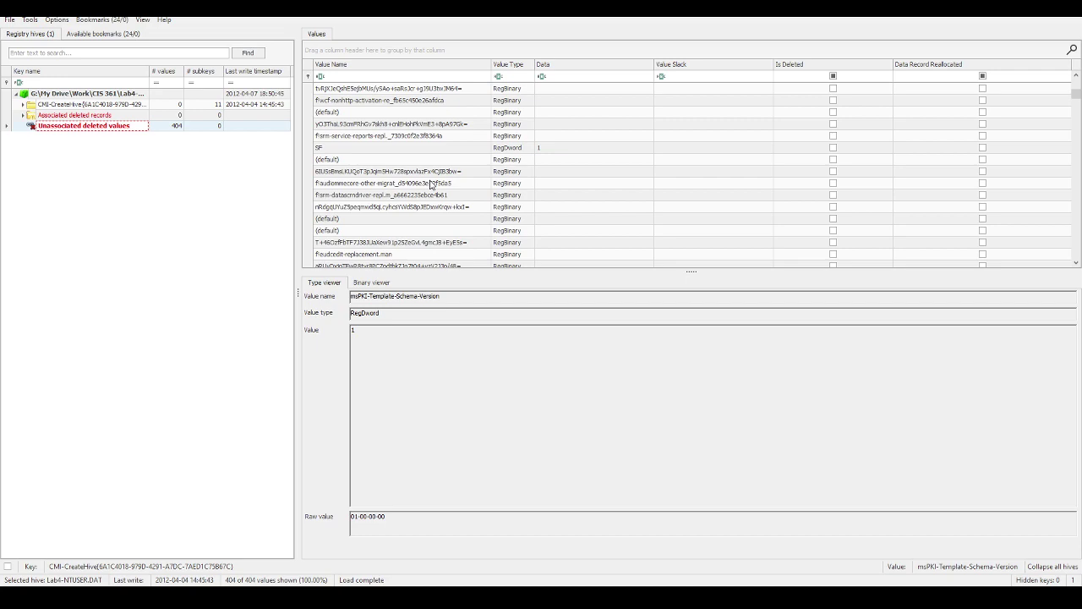
pyautogui.scroll(-5, 430, 183)
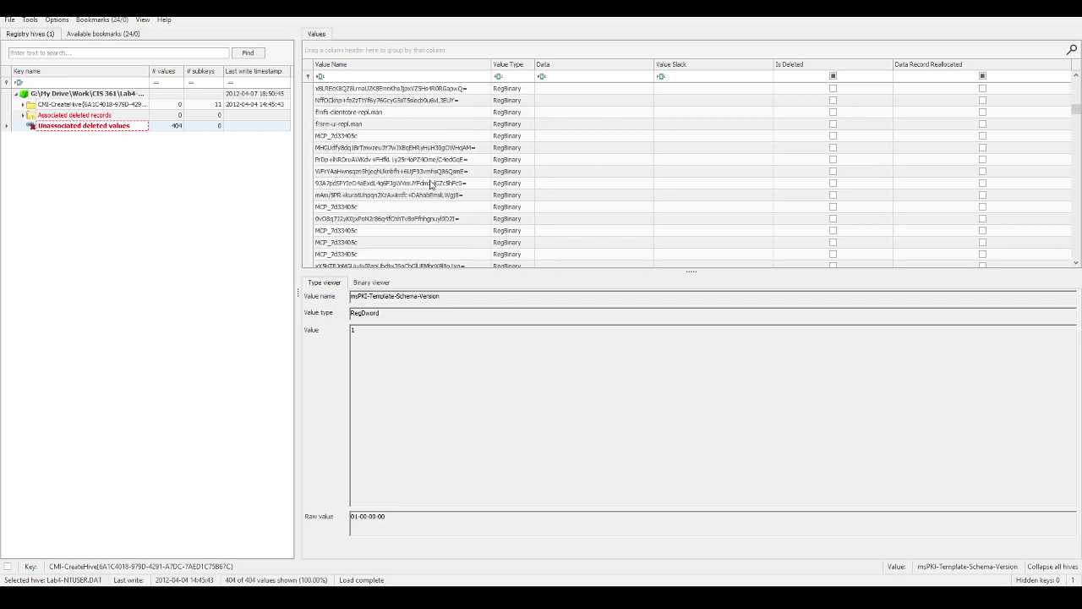
pyautogui.scroll(-6, 429, 183)
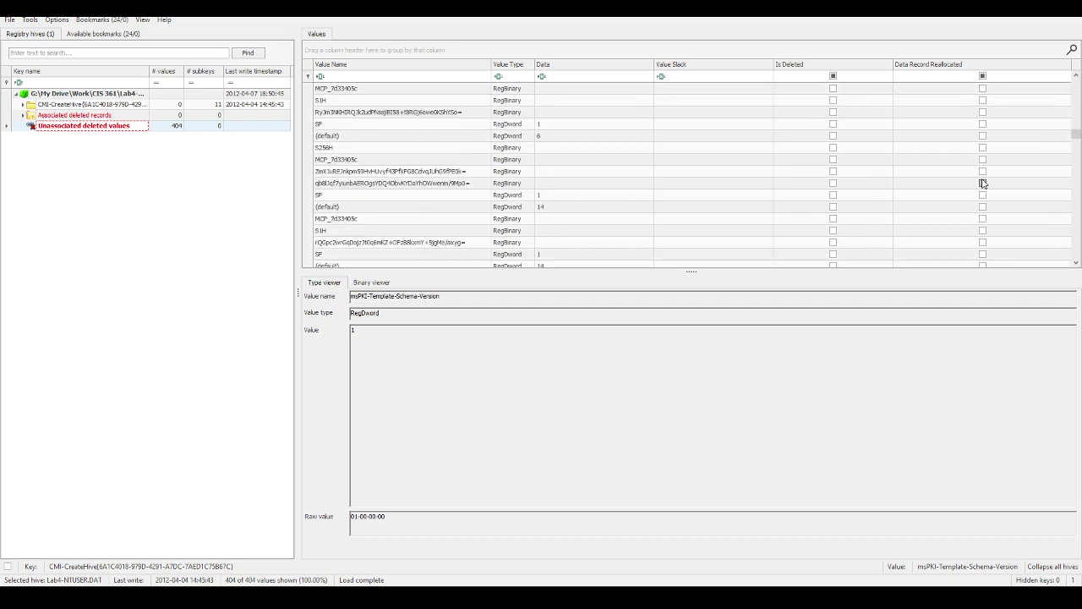
pyautogui.moveTo(1074, 129); pyautogui.dragTo(1075, 84)
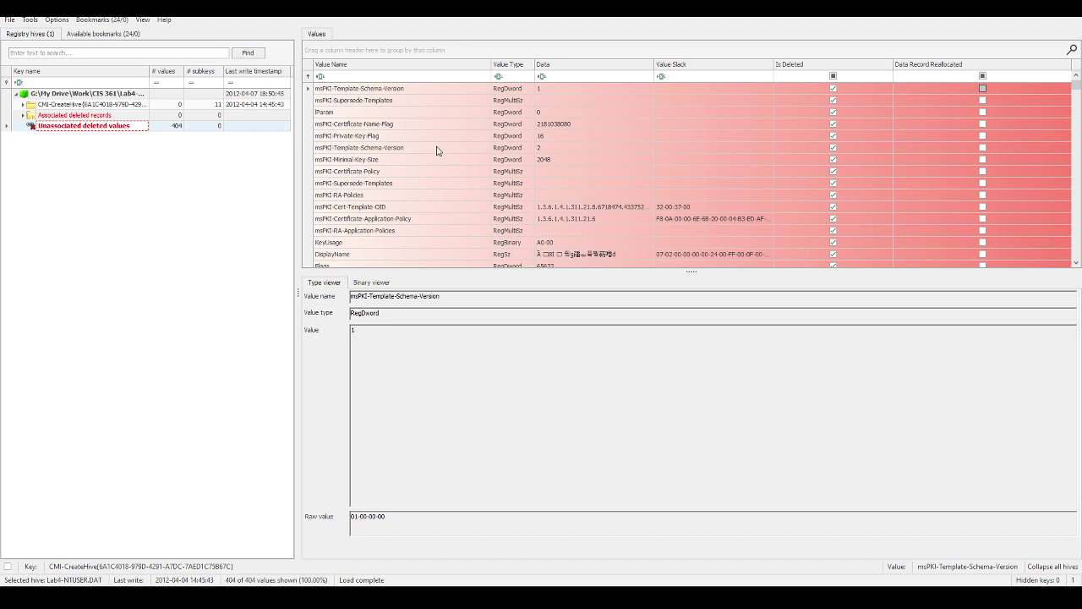
pyautogui.scroll(-4, 550, 189)
pyautogui.scroll(-3, 611, 195)
pyautogui.scroll(2, 611, 194)
pyautogui.click(371, 137)
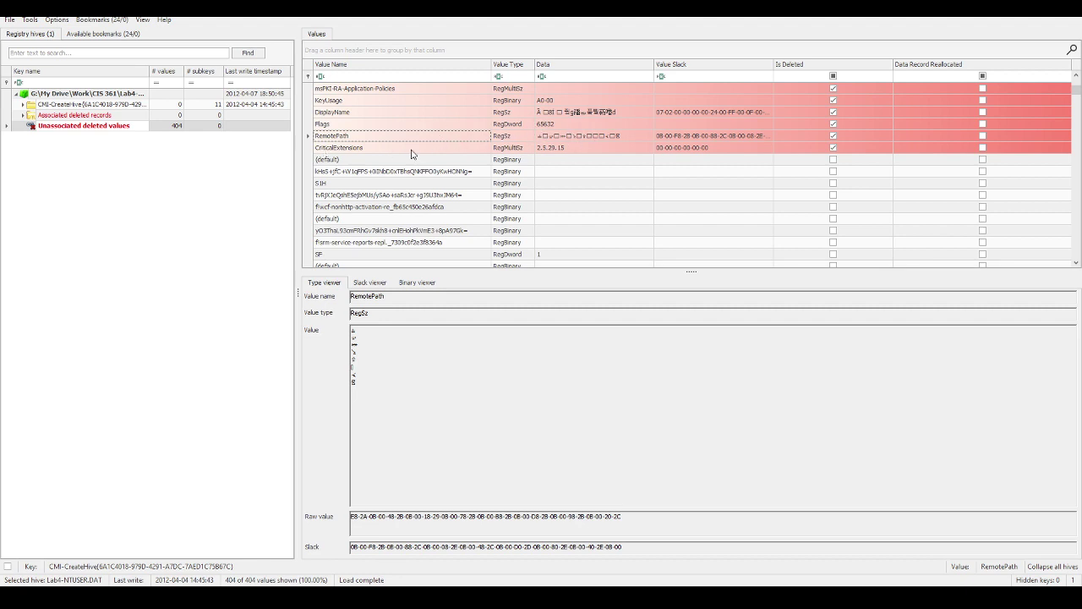
pyautogui.scroll(4, 433, 212)
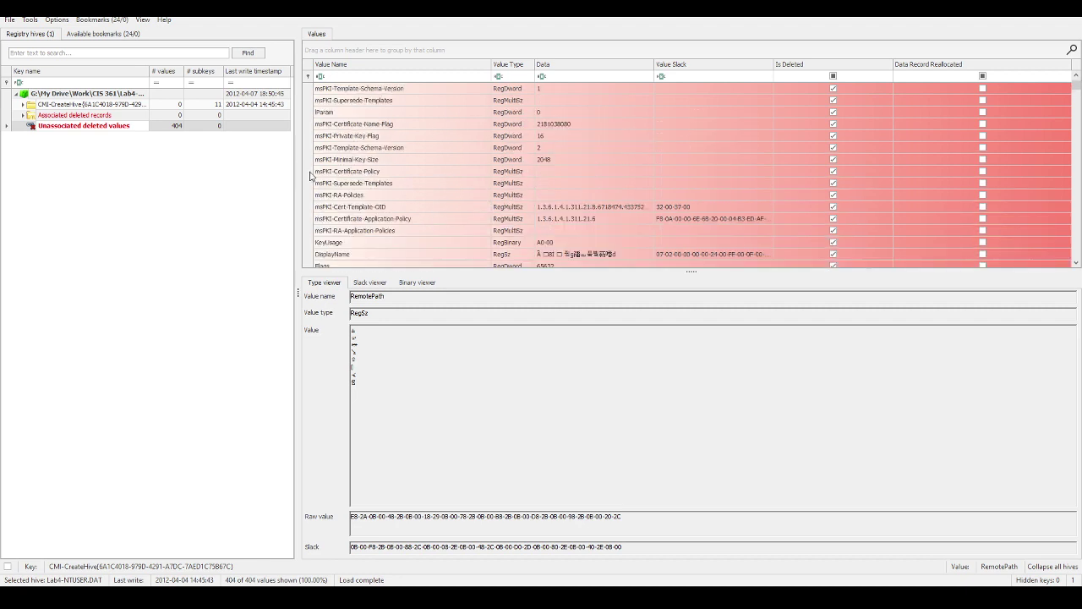
# Step: Trace associated deleted records to Software\Microsoft\Cryptography\CertificateTemplateCache\DomainControllerAuthentication's 24 values, then collapse the tree
pyautogui.click(22, 115)
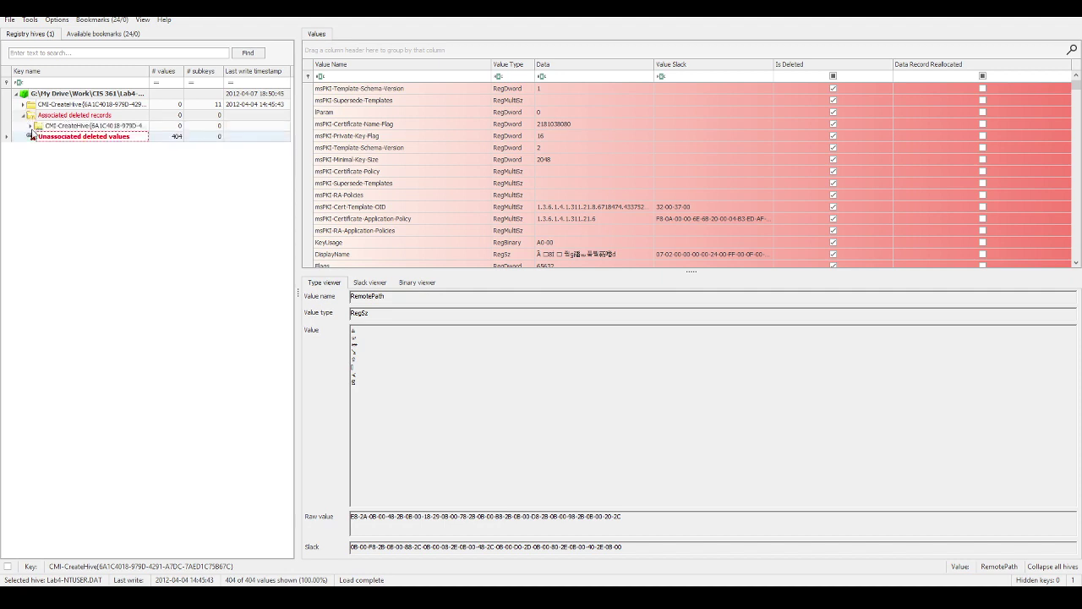
pyautogui.click(31, 126)
pyautogui.click(38, 136)
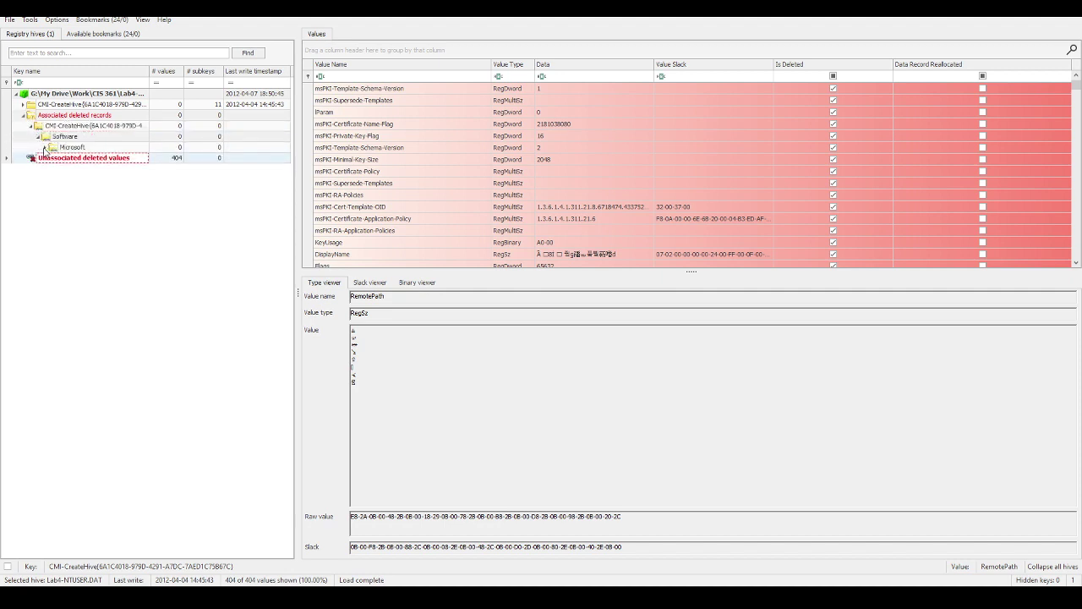
pyautogui.click(46, 147)
pyautogui.click(53, 158)
pyautogui.click(60, 169)
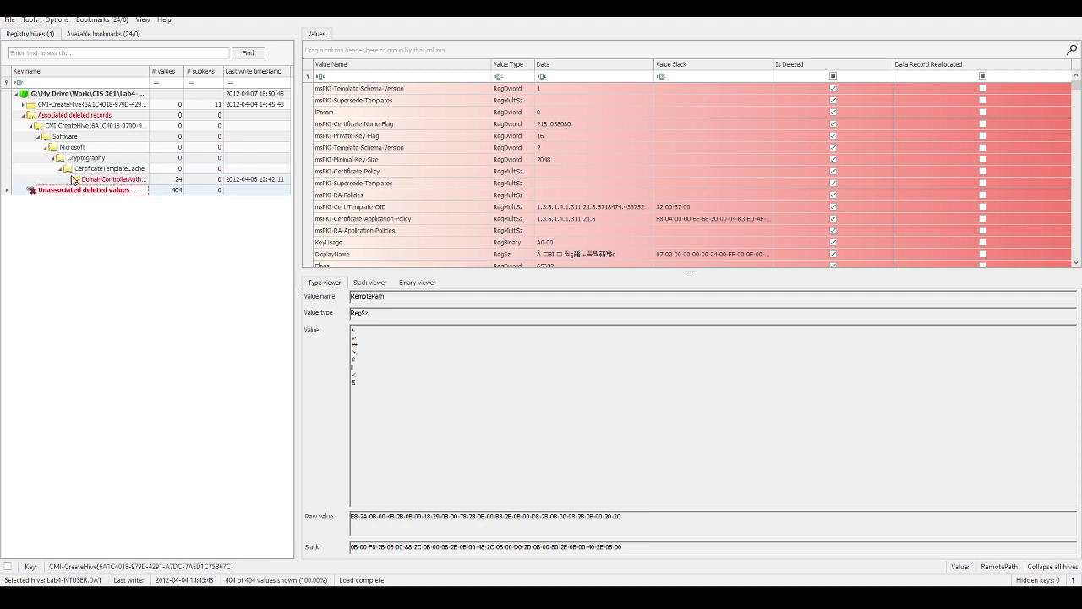
pyautogui.click(113, 180)
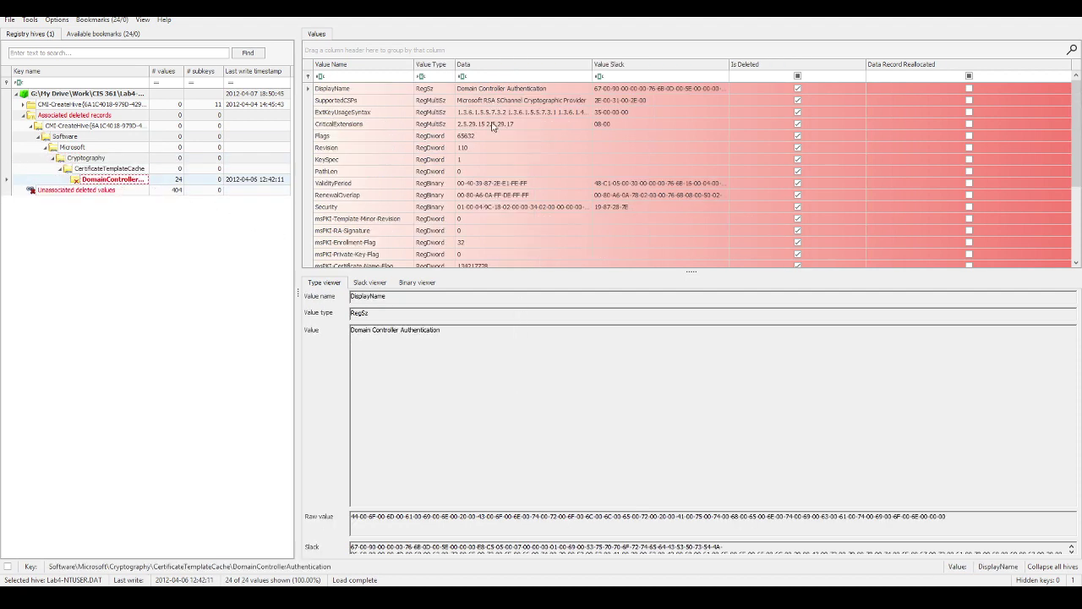
pyautogui.click(24, 117)
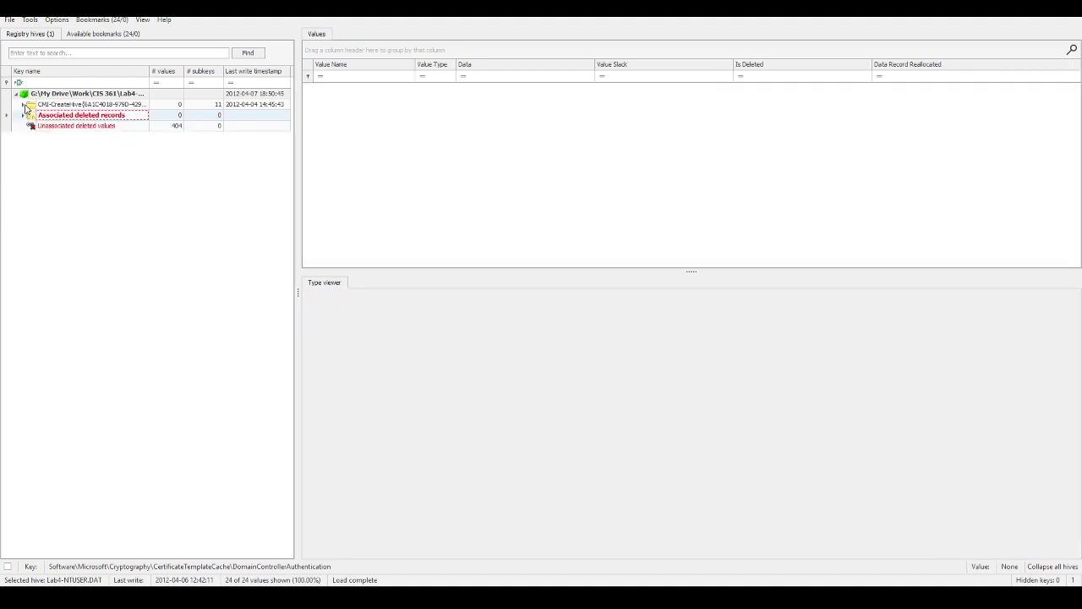
# Step: Expand and select the CMI-CreateHive root, then show the Bookmarks > Common (24) list
pyautogui.click(23, 105)
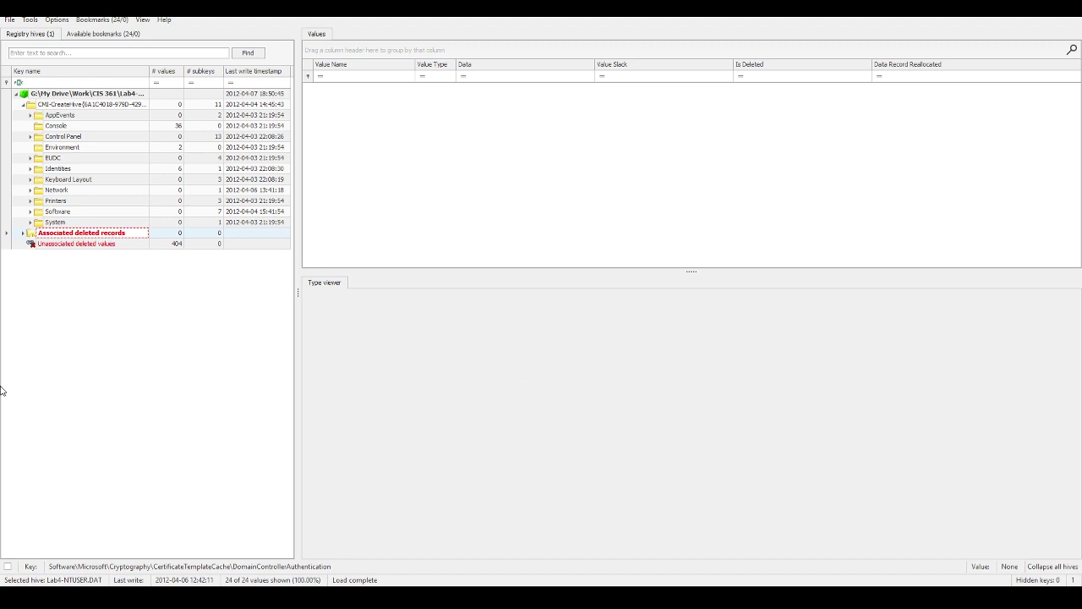
pyautogui.click(86, 94)
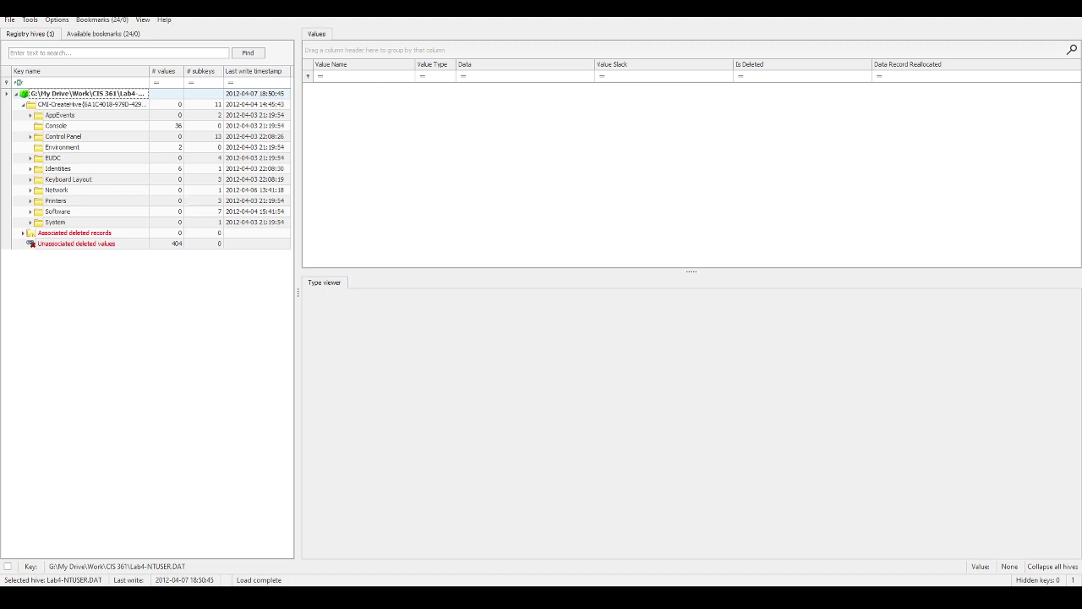
pyautogui.click(97, 19)
pyautogui.moveTo(83, 39)
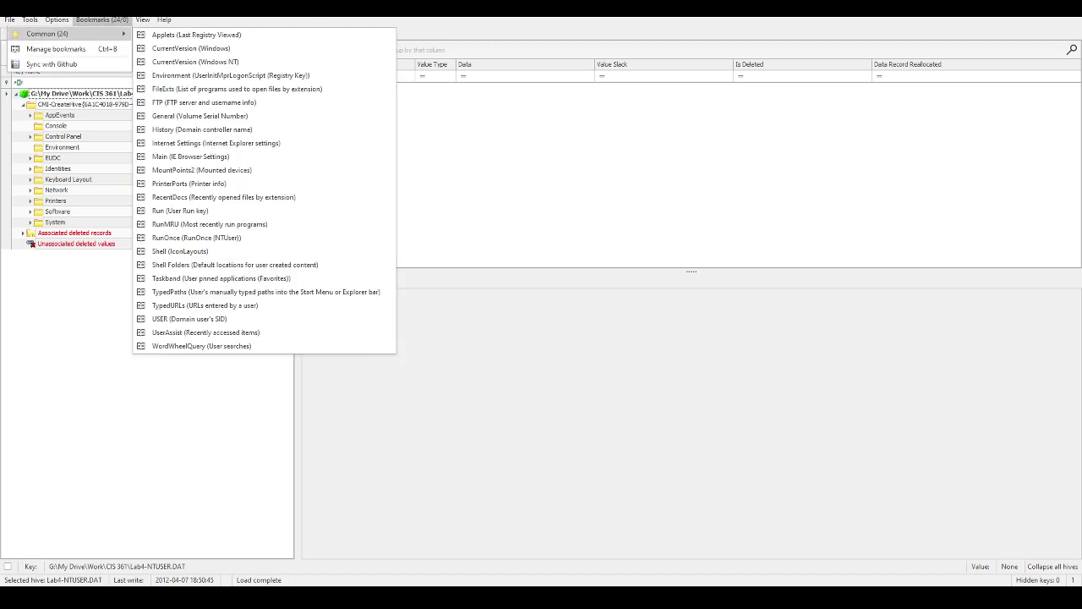
# Step: Close the Bookmarks menu with Escape and reopen the Common bookmarks submenu
pyautogui.press('Escape')
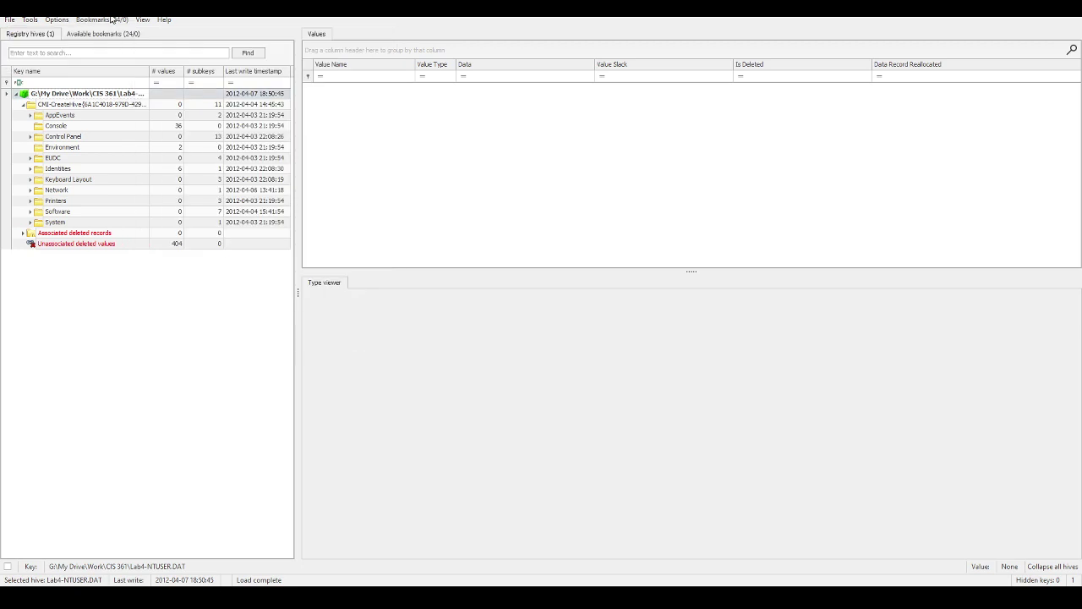
pyautogui.click(110, 19)
pyautogui.moveTo(76, 40)
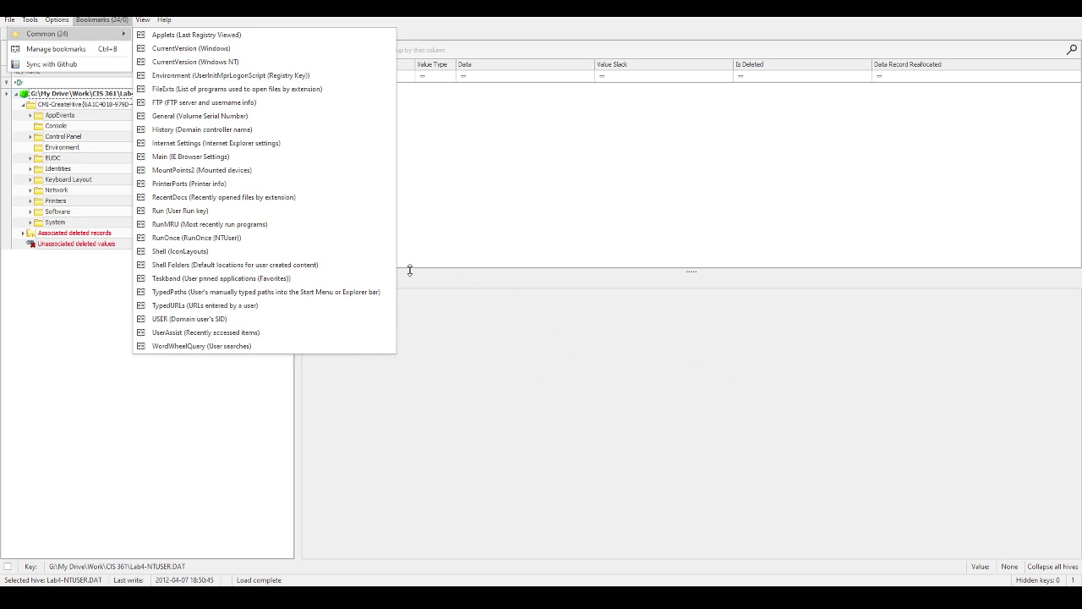
pyautogui.hotkey('alt', 'Tab')
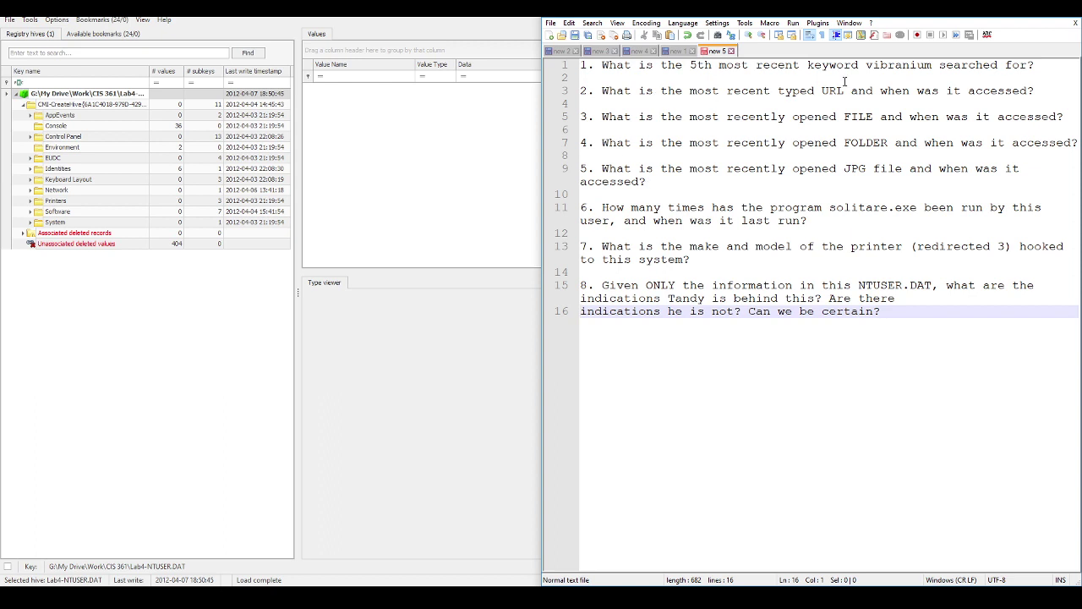
pyautogui.click(112, 20)
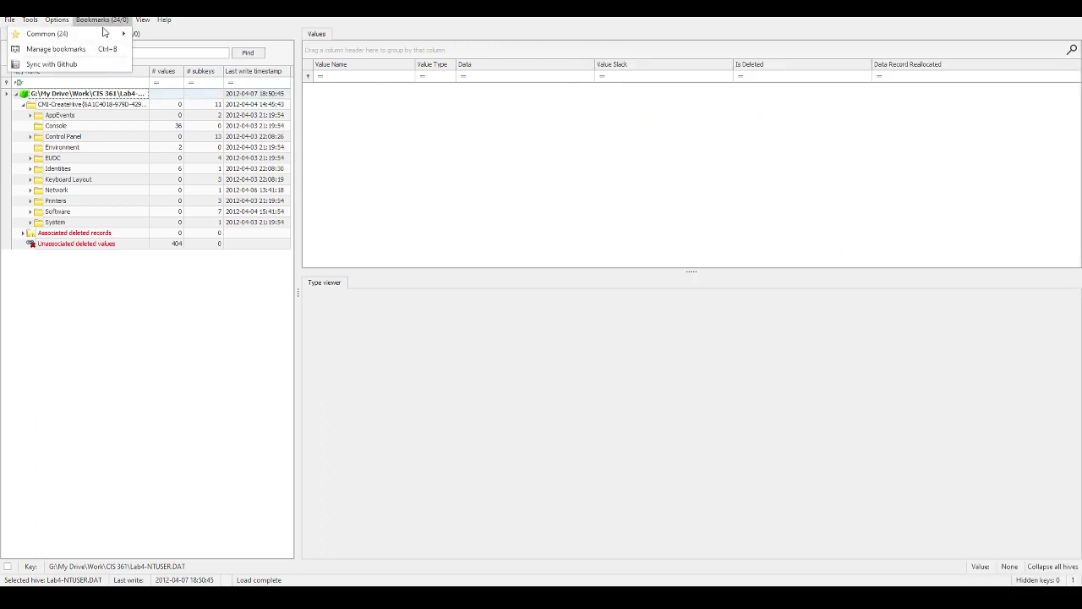
pyautogui.moveTo(122, 32)
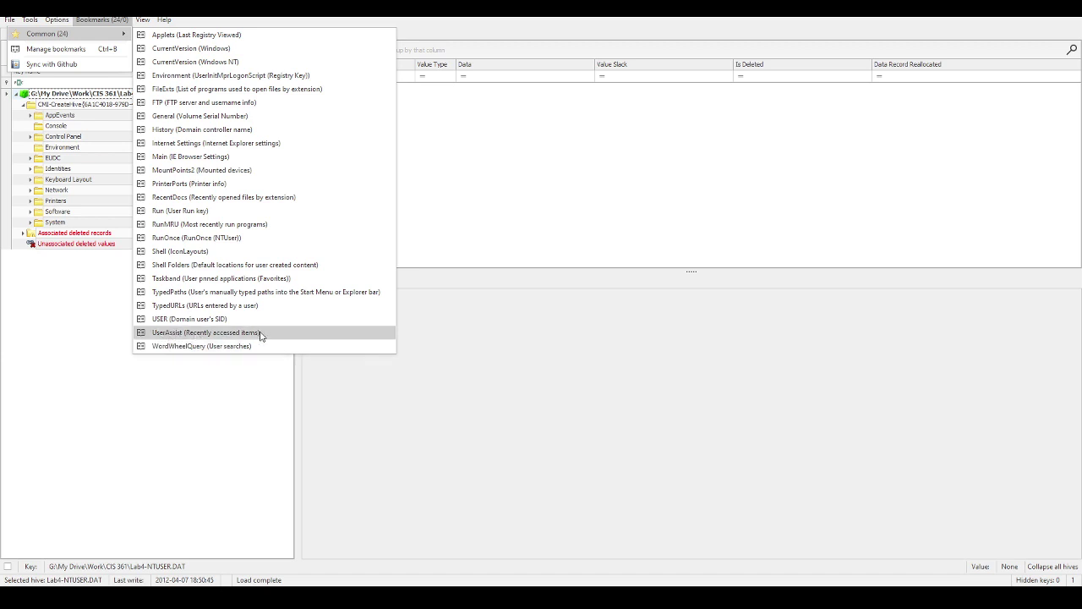
pyautogui.click(689, 580)
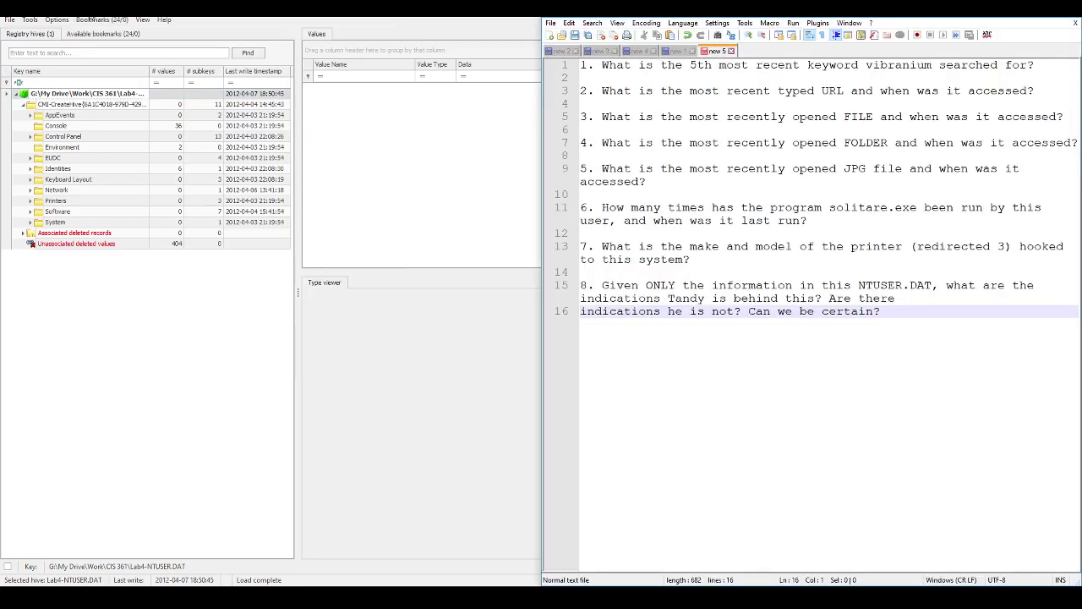
# Step: Jump to the WordWheelQuery bookmark and list its 7 RegBinary values on the Values tab
pyautogui.click(98, 19)
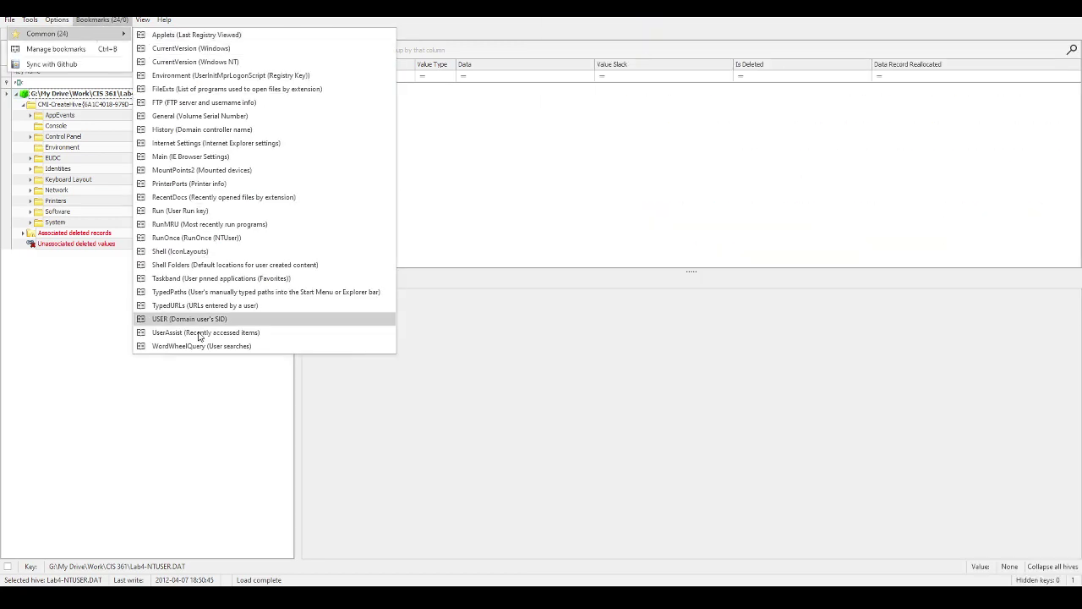
pyautogui.click(202, 346)
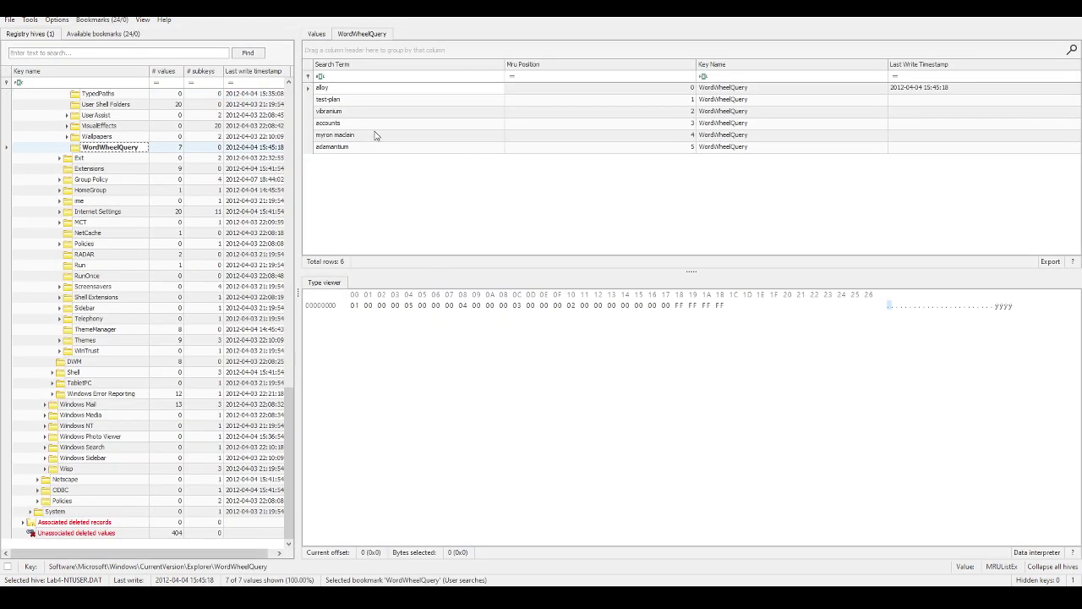
pyautogui.click(317, 34)
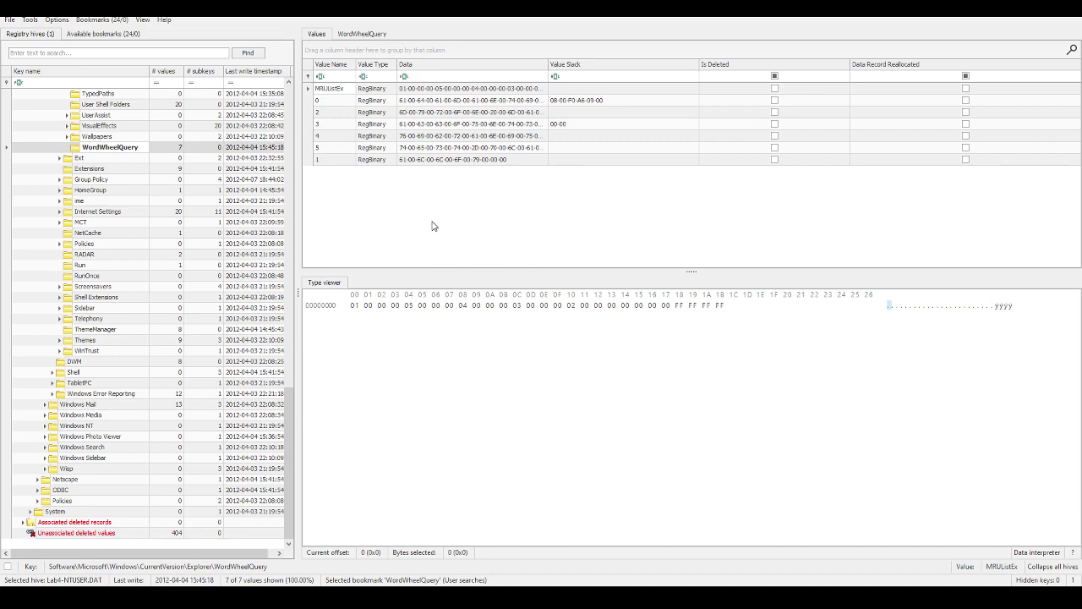
pyautogui.scroll(7, 193, 271)
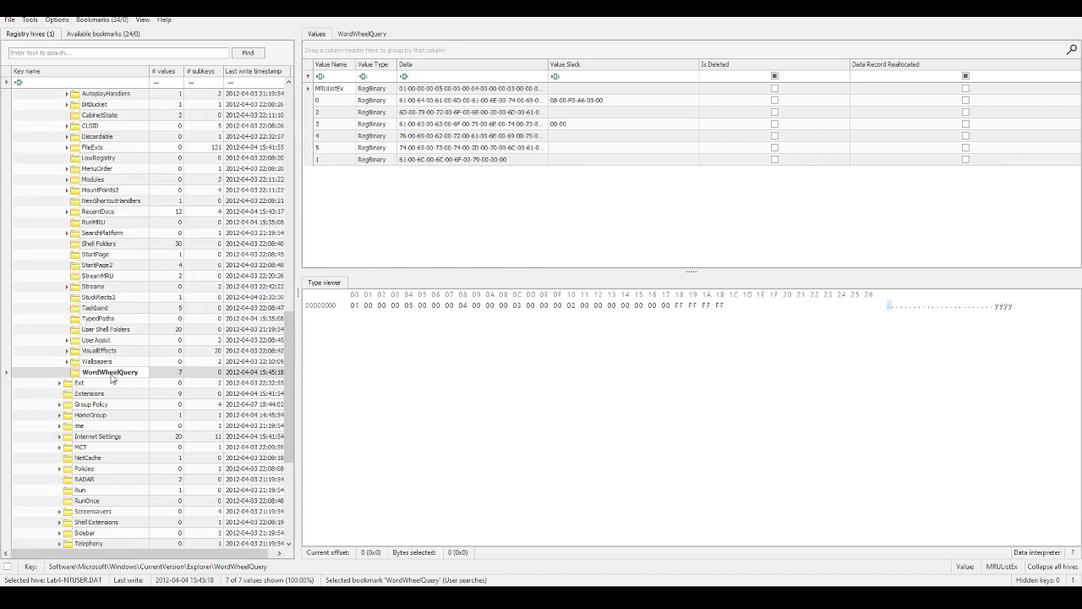
pyautogui.scroll(10, 111, 378)
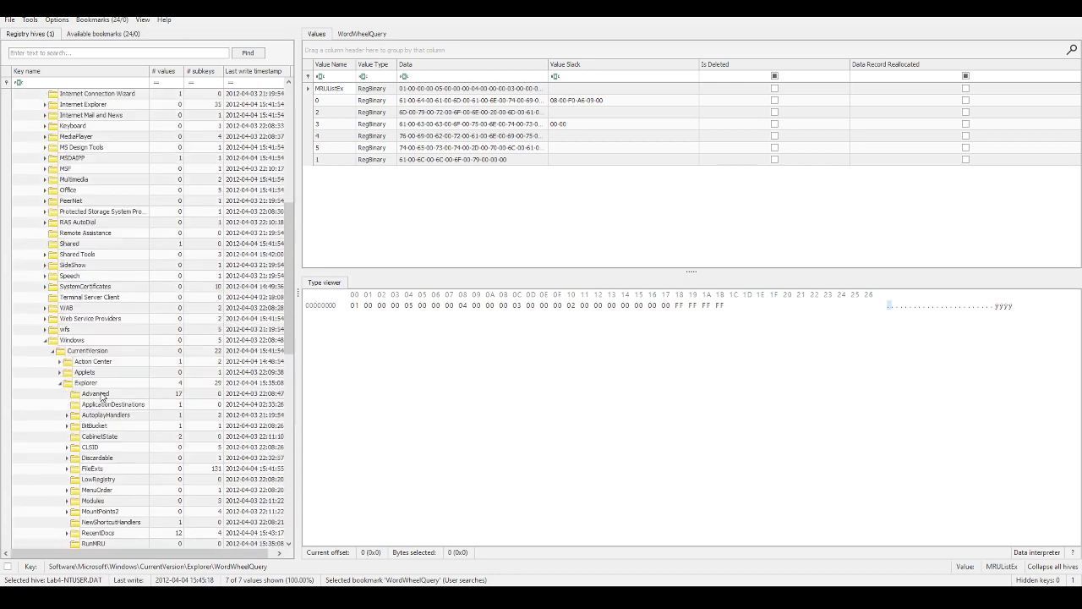
pyautogui.scroll(11, 102, 395)
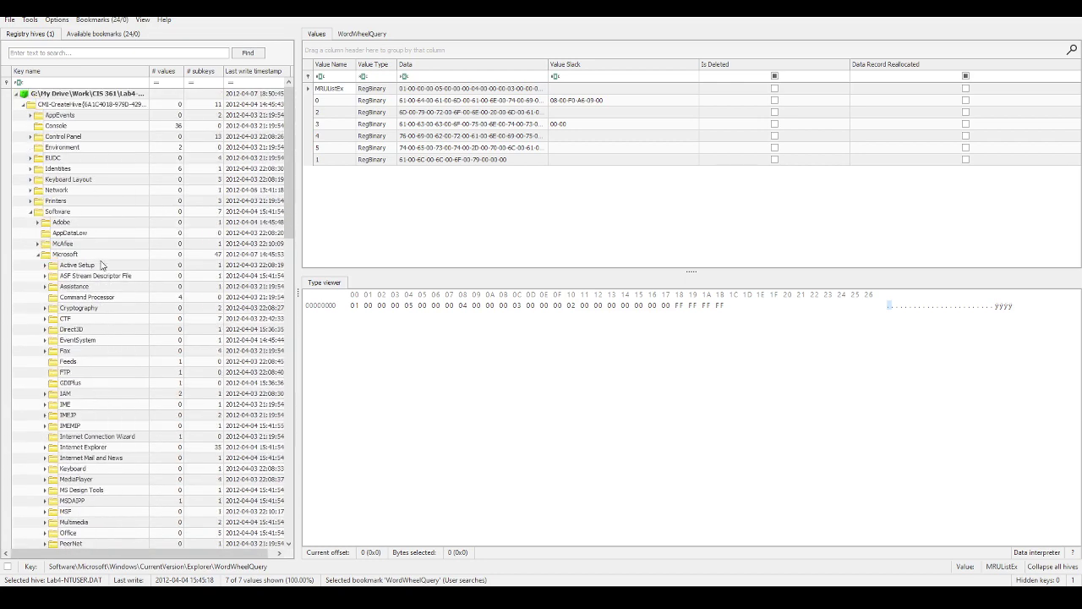
pyautogui.scroll(-4, 81, 279)
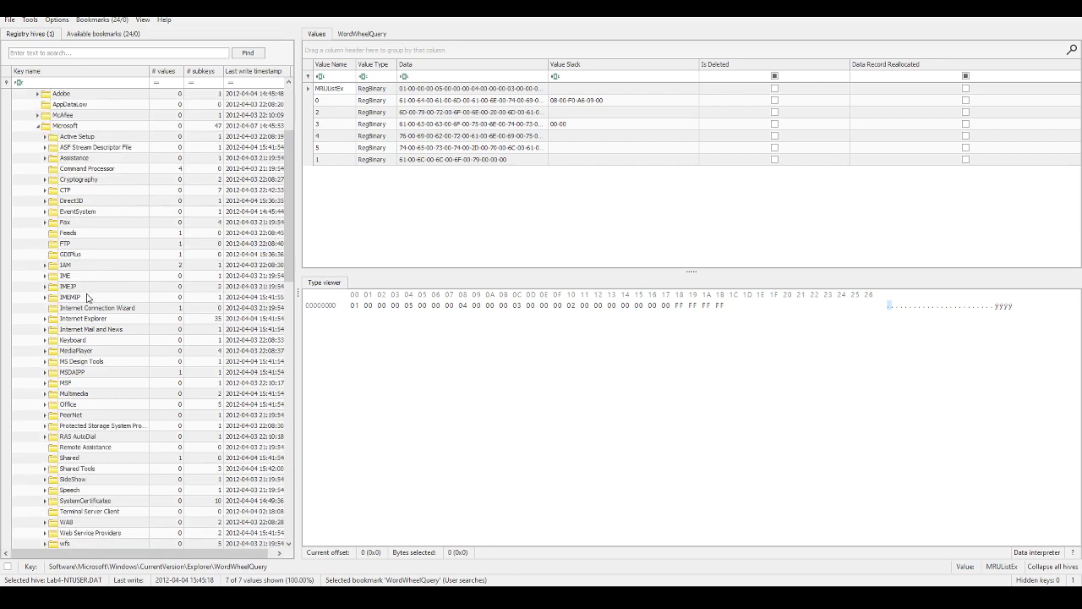
pyautogui.scroll(-5, 89, 313)
pyautogui.scroll(-1, 98, 404)
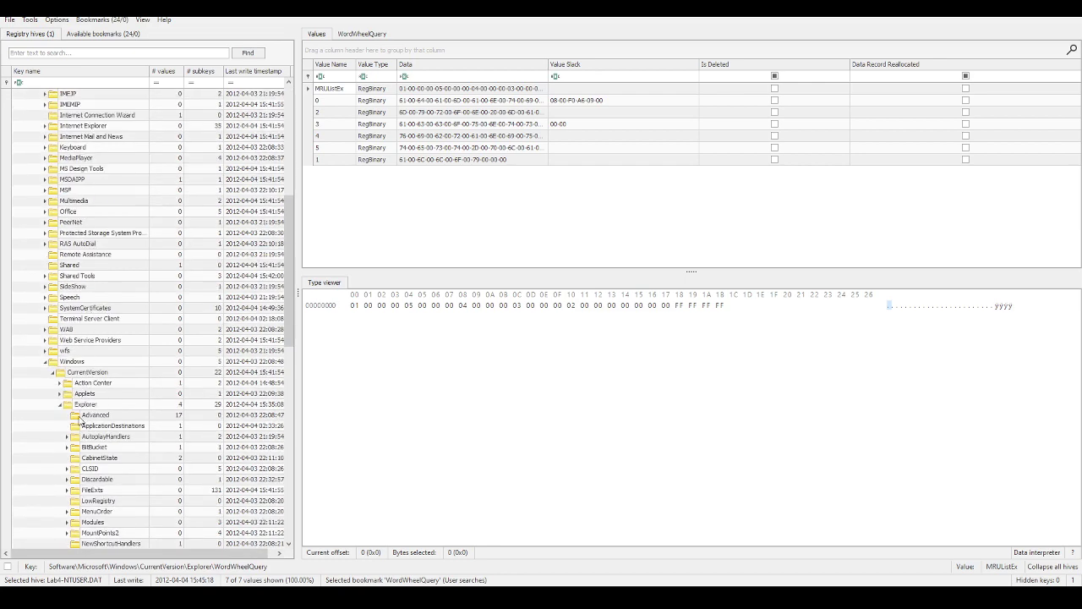
pyautogui.scroll(-8, 84, 416)
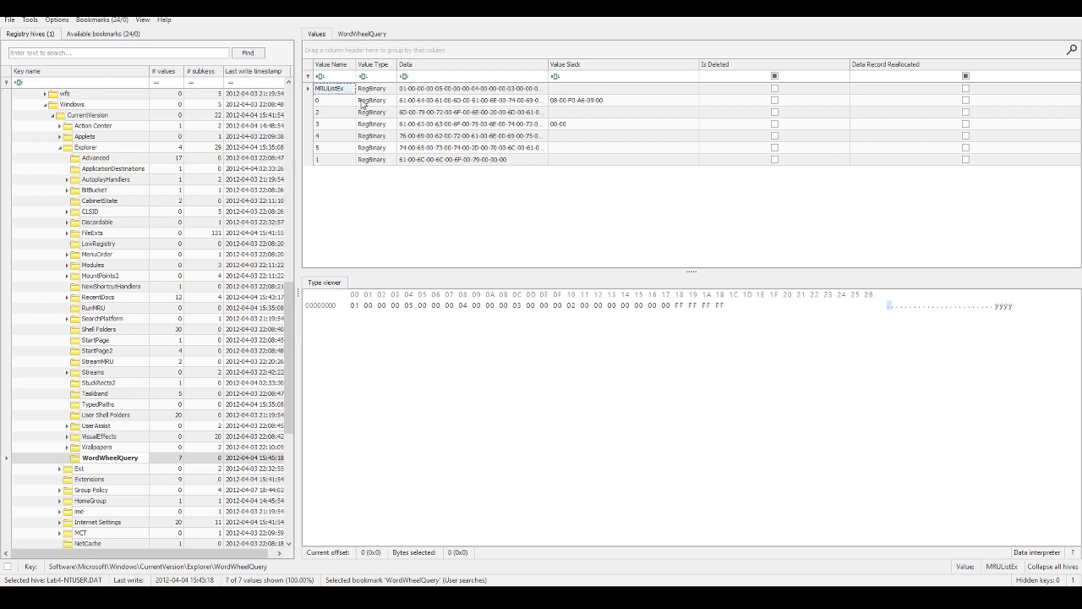
pyautogui.click(339, 101)
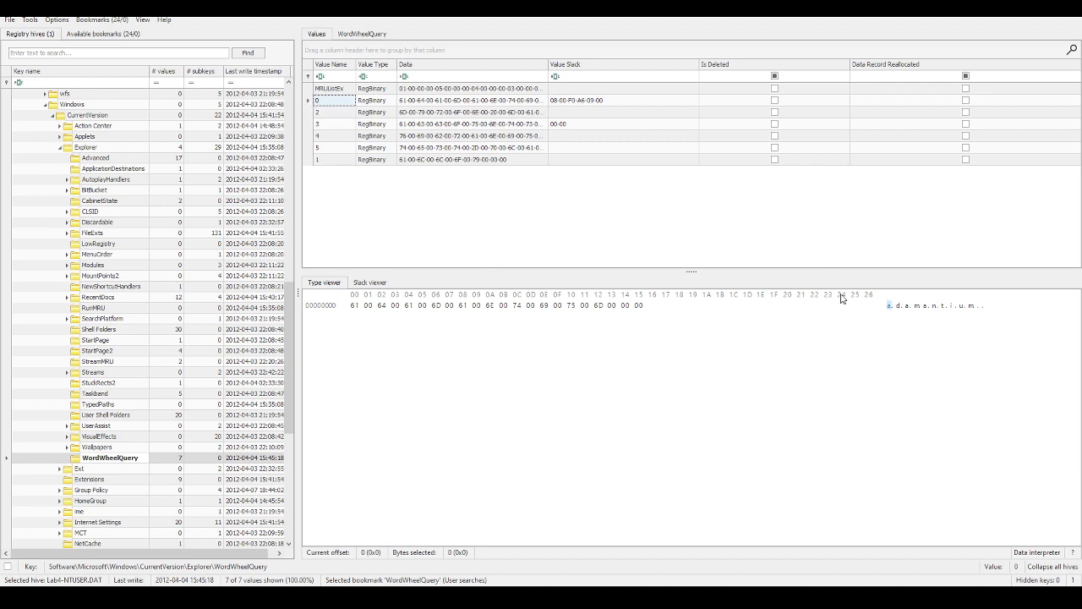
pyautogui.click(318, 113)
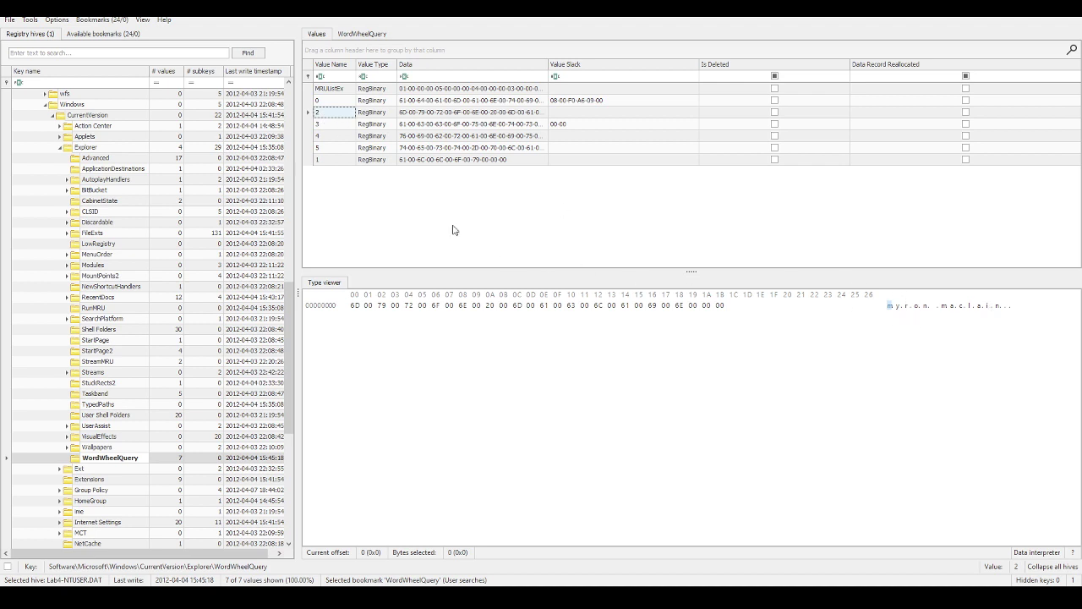
pyautogui.click(343, 124)
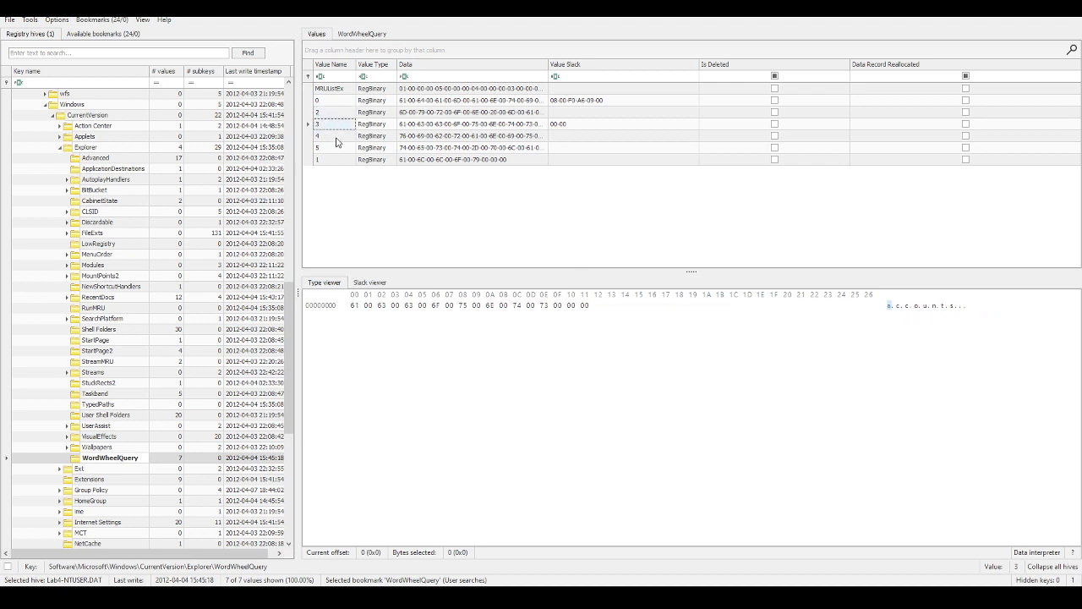
pyautogui.click(336, 138)
pyautogui.click(339, 150)
pyautogui.click(324, 161)
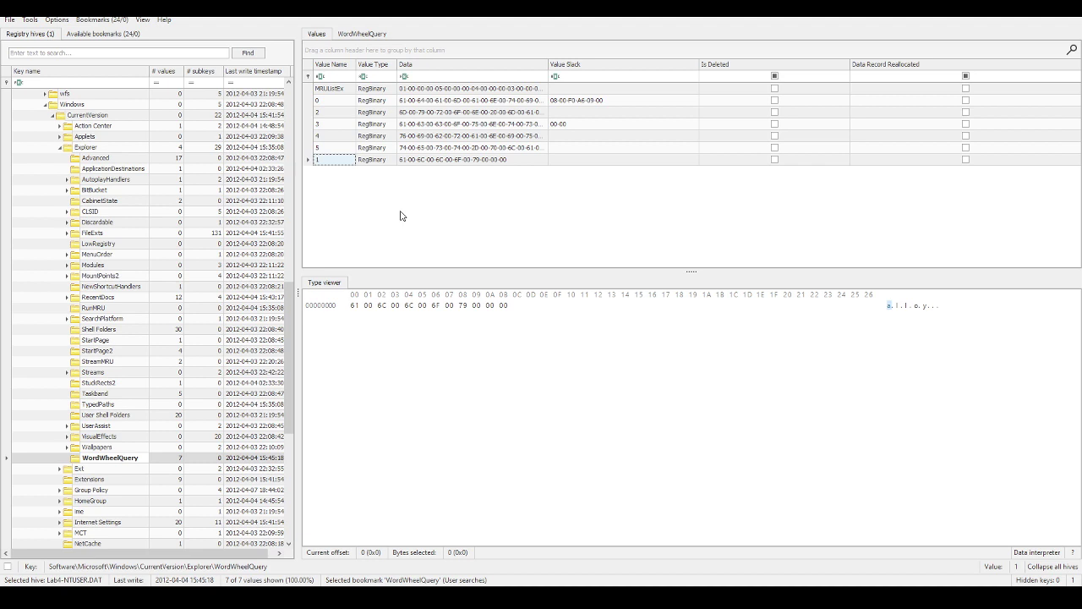
pyautogui.click(336, 148)
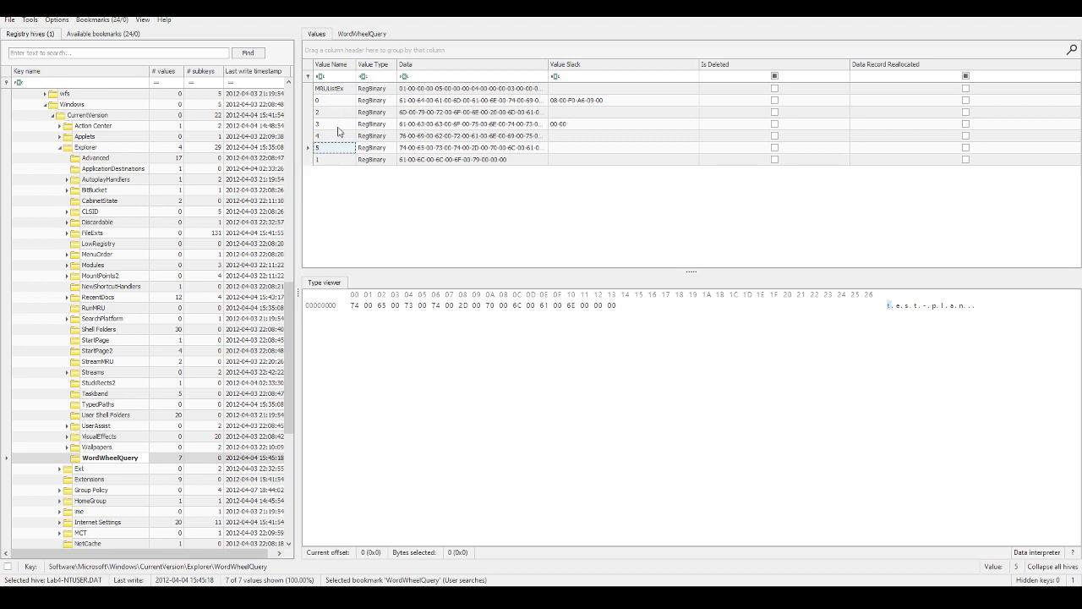
pyautogui.click(343, 92)
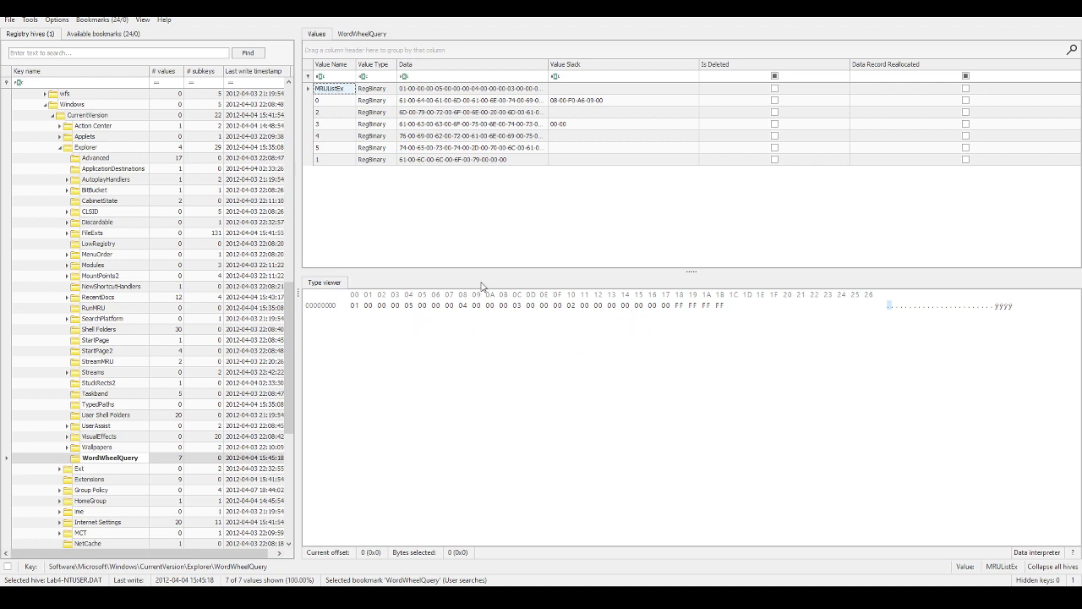
pyautogui.click(362, 34)
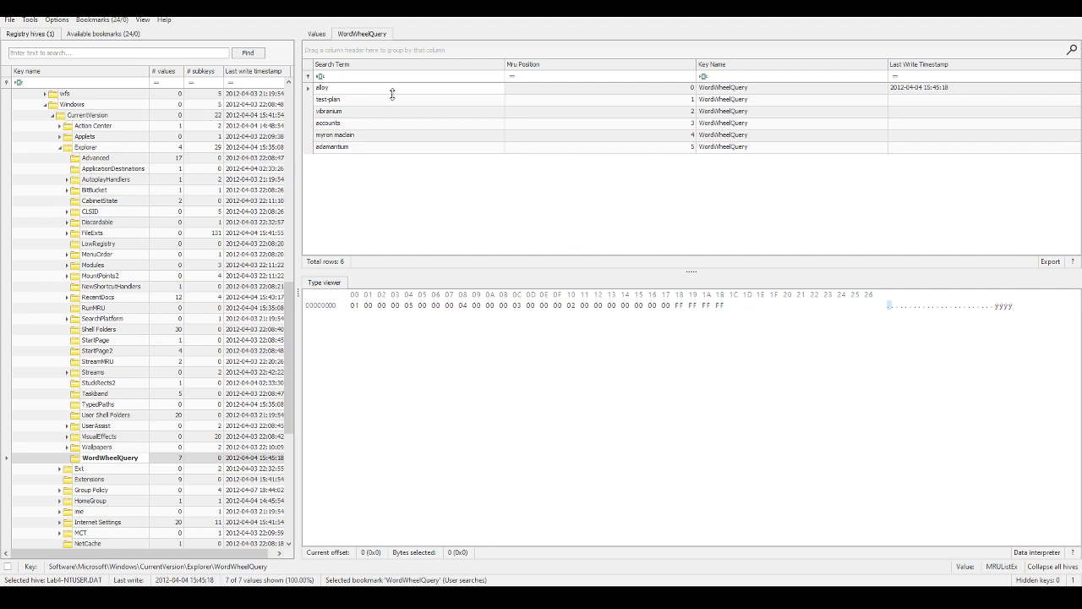
pyautogui.click(317, 35)
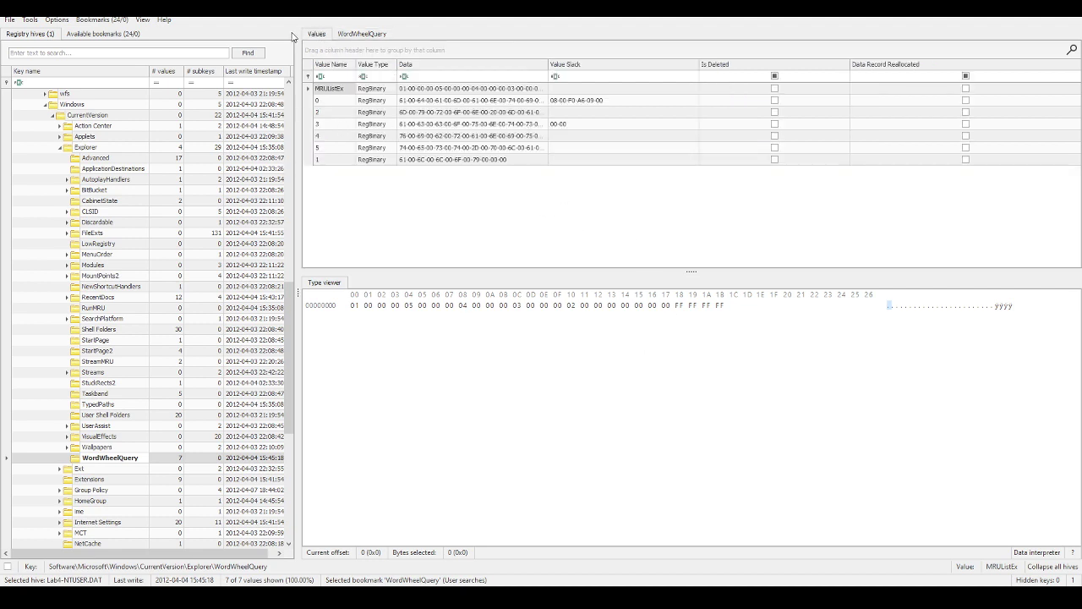
pyautogui.click(361, 34)
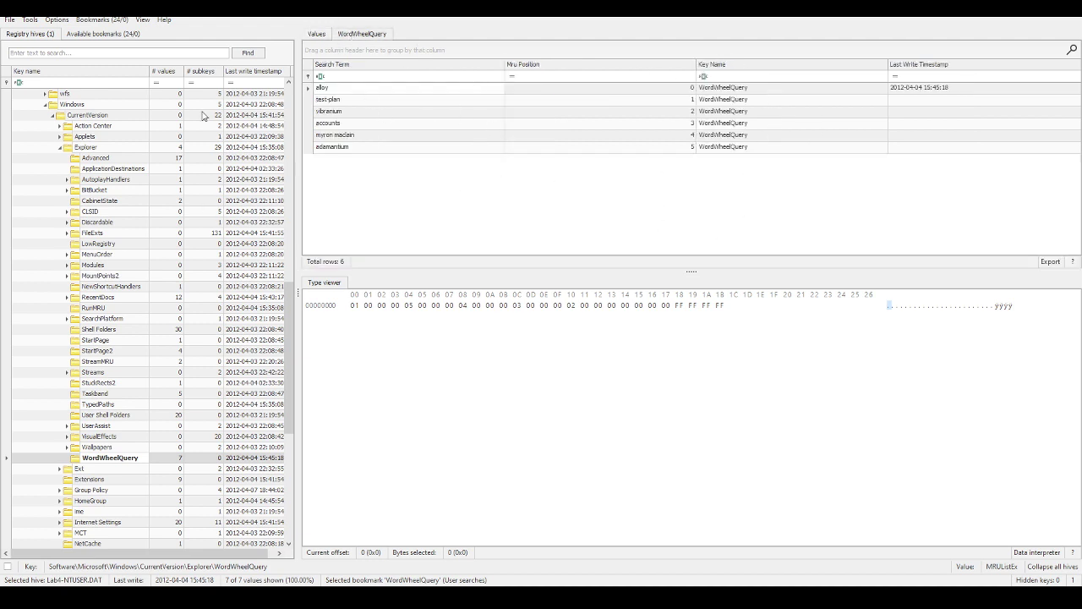
pyautogui.click(315, 36)
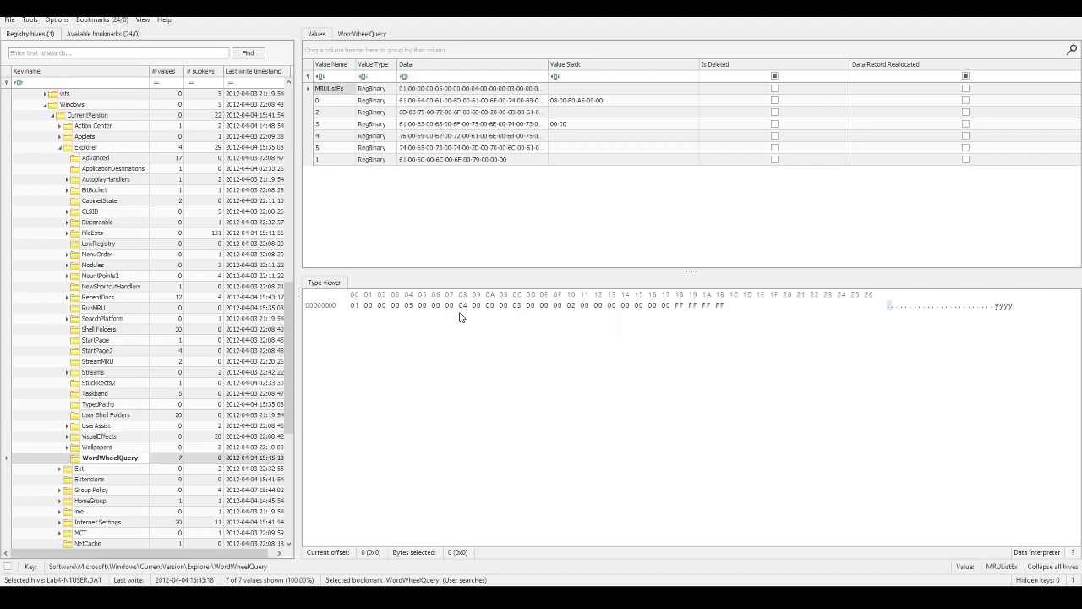
# Step: Read a WordWheelQuery search term, then type and erase a trial 'test-plan' answer under question 1
pyautogui.click(332, 148)
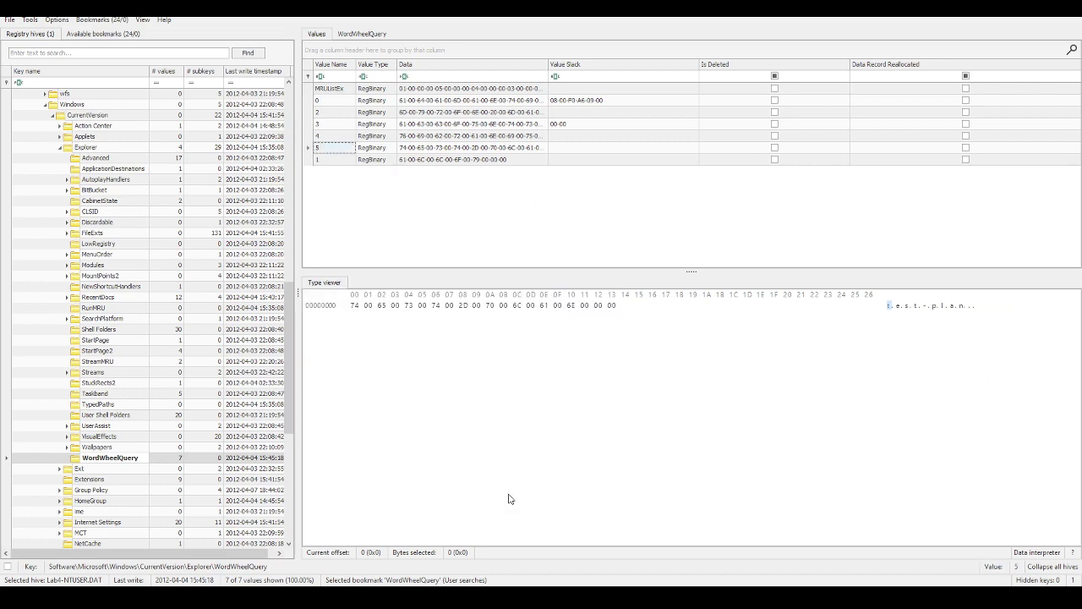
pyautogui.hotkey('alt', 'Tab')
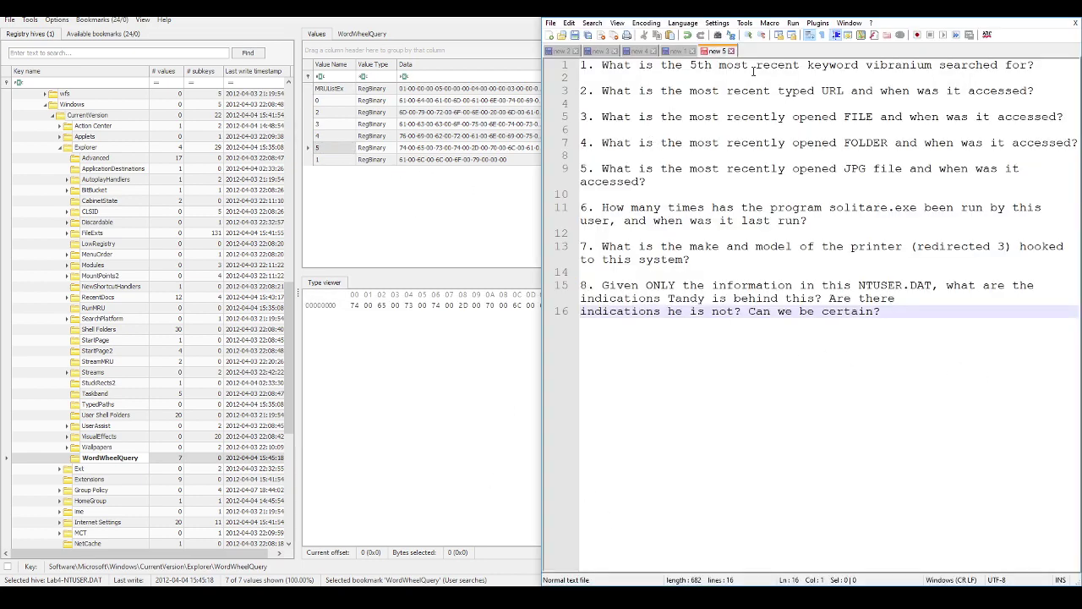
pyautogui.click(943, 76)
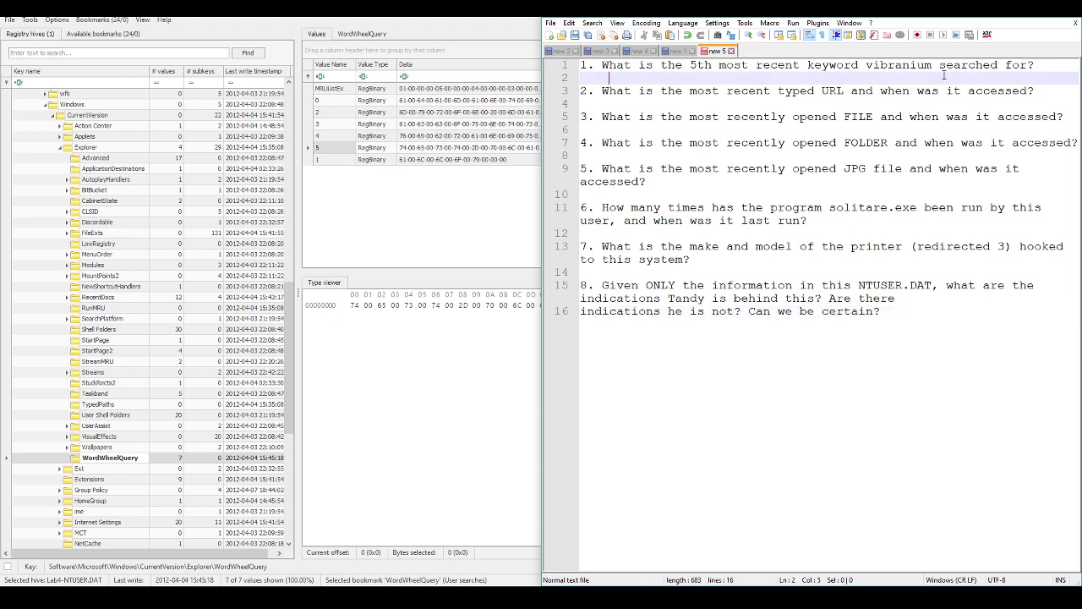
pyautogui.write('Test-Plad')
pyautogui.press('BackSpace')
pyautogui.press('BackSpace')
pyautogui.press('BackSpace')
pyautogui.press('BackSpace')
pyautogui.press('BackSpace')
pyautogui.press('BackSpace')
pyautogui.press('BackSpace')
pyautogui.press('BackSpace')
pyautogui.press('BackSpace')
pyautogui.write('test-plan')
pyautogui.hotkey('shift', 'Home')
pyautogui.press('BackSpace')
# Step: Recheck the MRUListEx ordering and decode WordWheelQuery value 2 in Registry Explorer
pyautogui.click(441, 23)
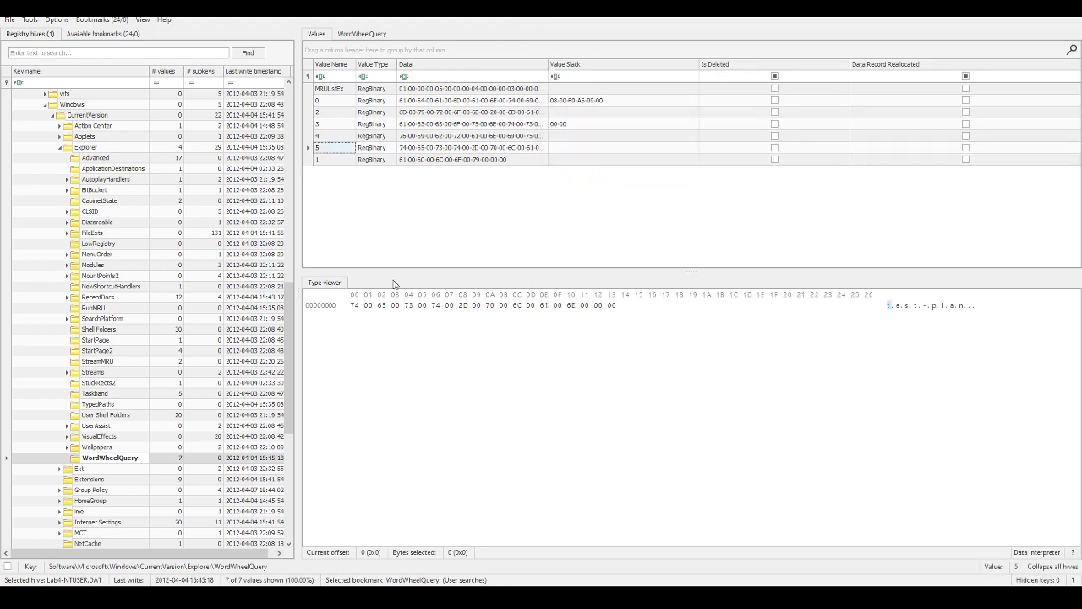
pyautogui.click(329, 89)
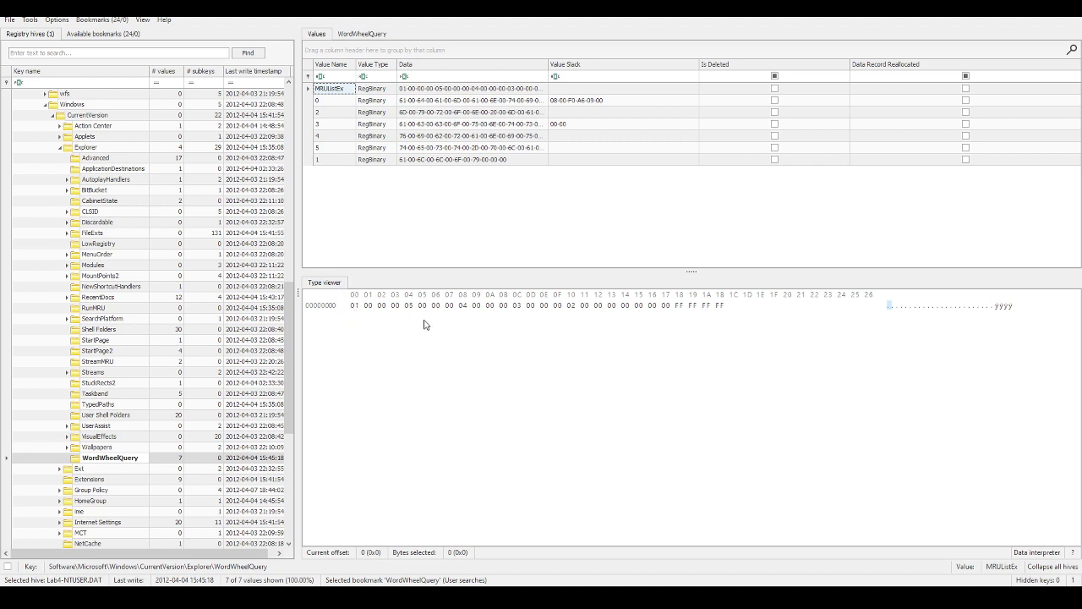
pyautogui.click(336, 112)
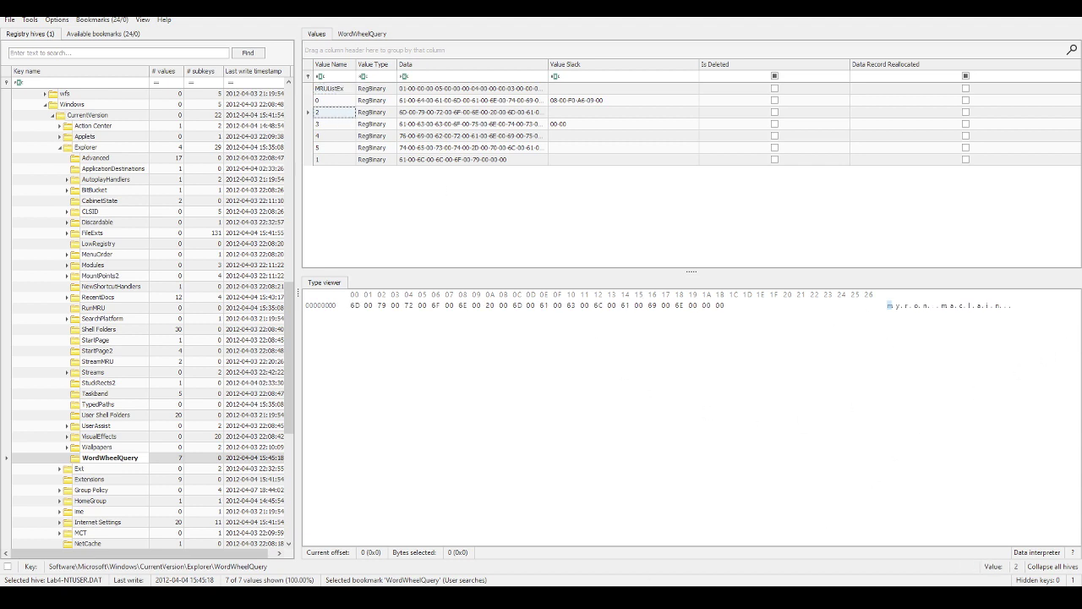
# Step: Write a person's name under question 1, then delete it again
pyautogui.hotkey('alt', 'Tab')
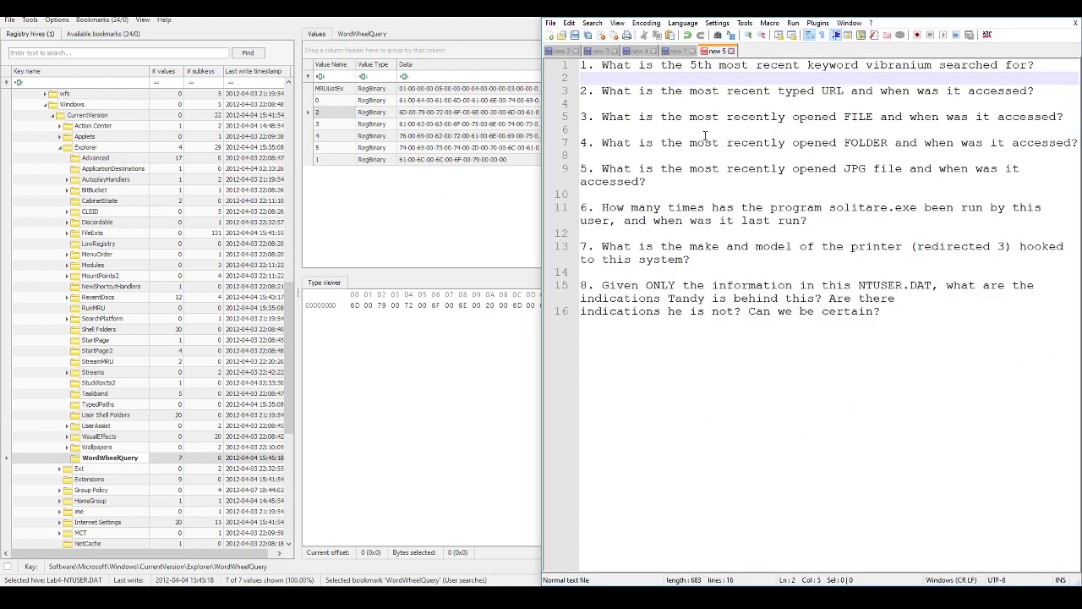
pyautogui.hotkey('shift', 'Home')
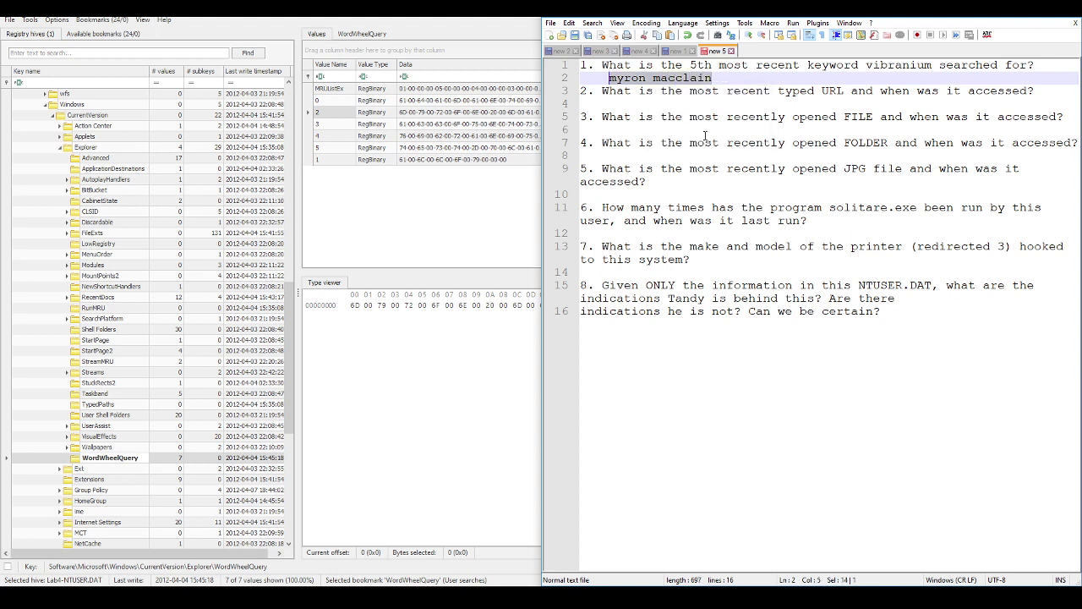
pyautogui.press('Delete')
# Step: Remove '5th ' from question 1's wording
pyautogui.press('Up')
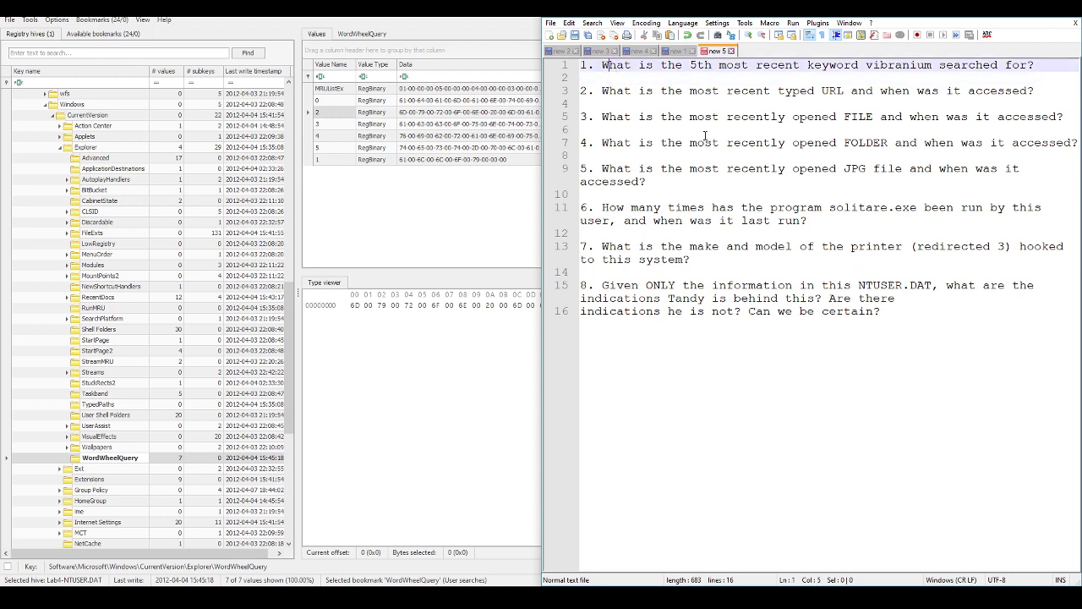
pyautogui.press('Right')
pyautogui.press('Right')
pyautogui.press('Right')
pyautogui.press('Right')
pyautogui.press('Right')
pyautogui.press('Right')
pyautogui.press('Right')
pyautogui.press('Right')
pyautogui.press('Right')
pyautogui.press('Delete')
pyautogui.press('Delete')
pyautogui.press('BackSpace')
pyautogui.press('Delete')
pyautogui.press('Delete')
pyautogui.write('m')
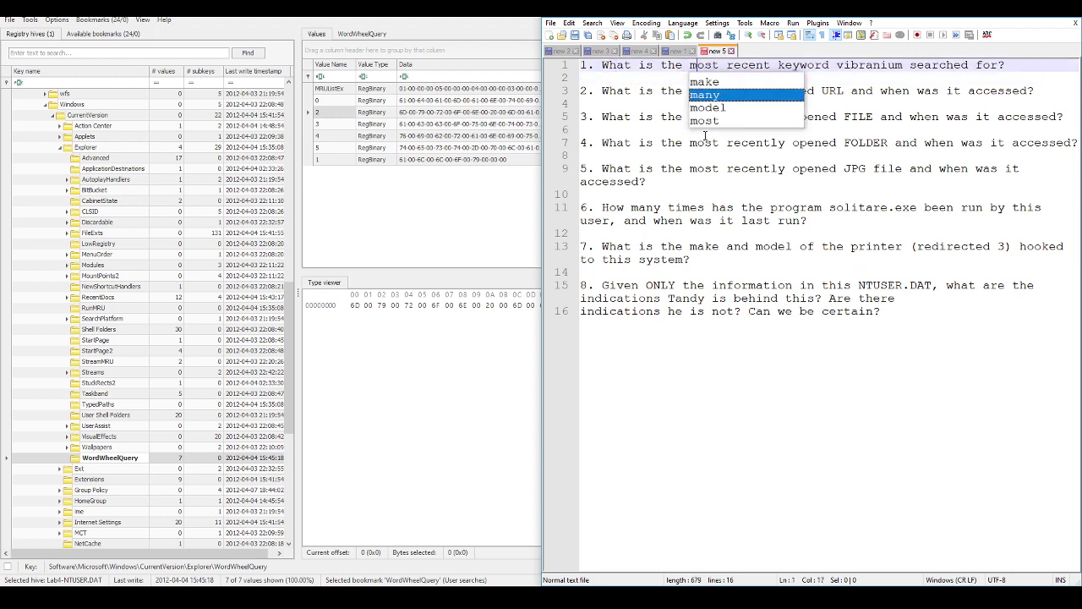
pyautogui.press('Escape')
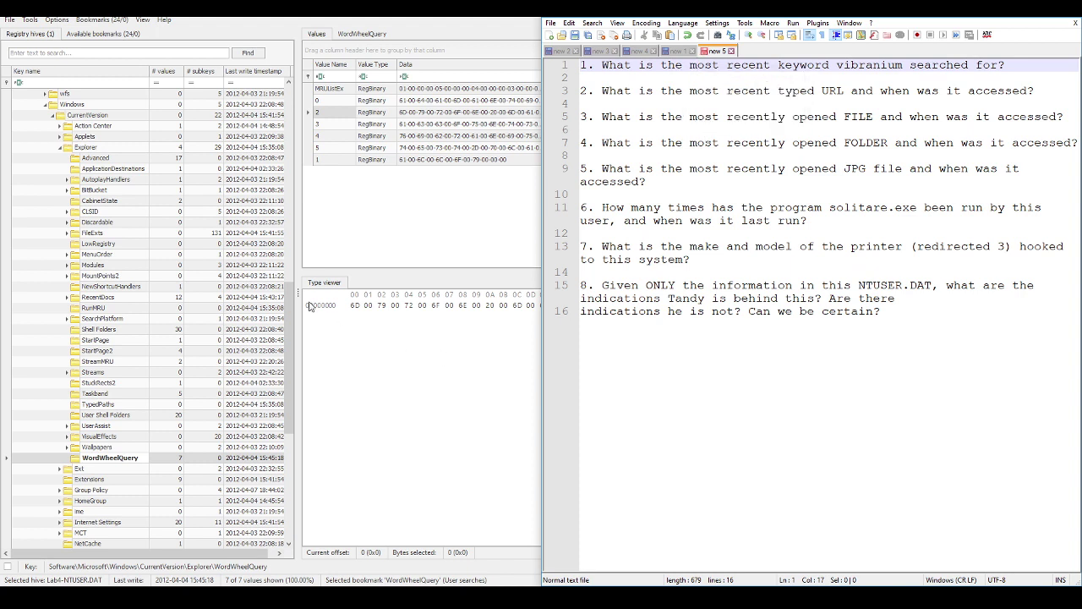
# Step: Check WordWheelQuery value 1, then answer question 1 with 'alloy' on the line below
pyautogui.click(326, 160)
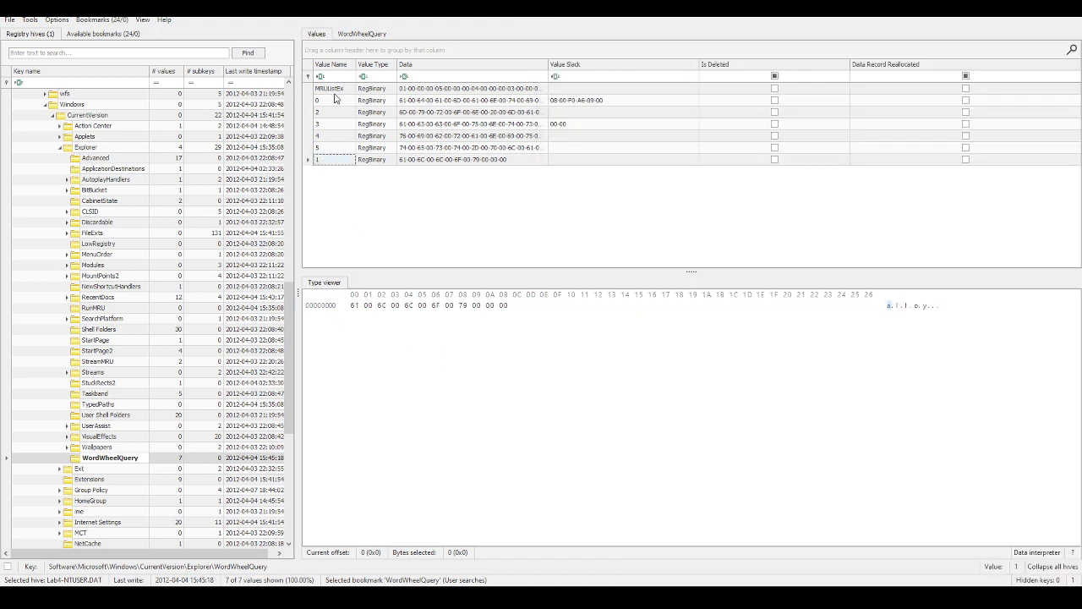
pyautogui.hotkey('alt', 'Tab')
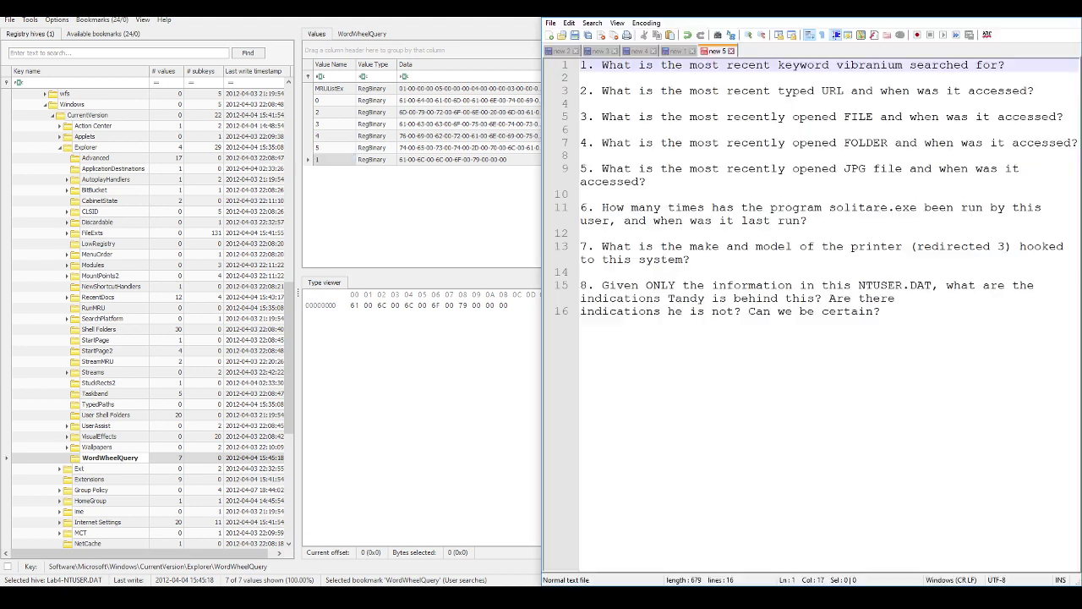
pyautogui.click(655, 77)
pyautogui.write('alloy')
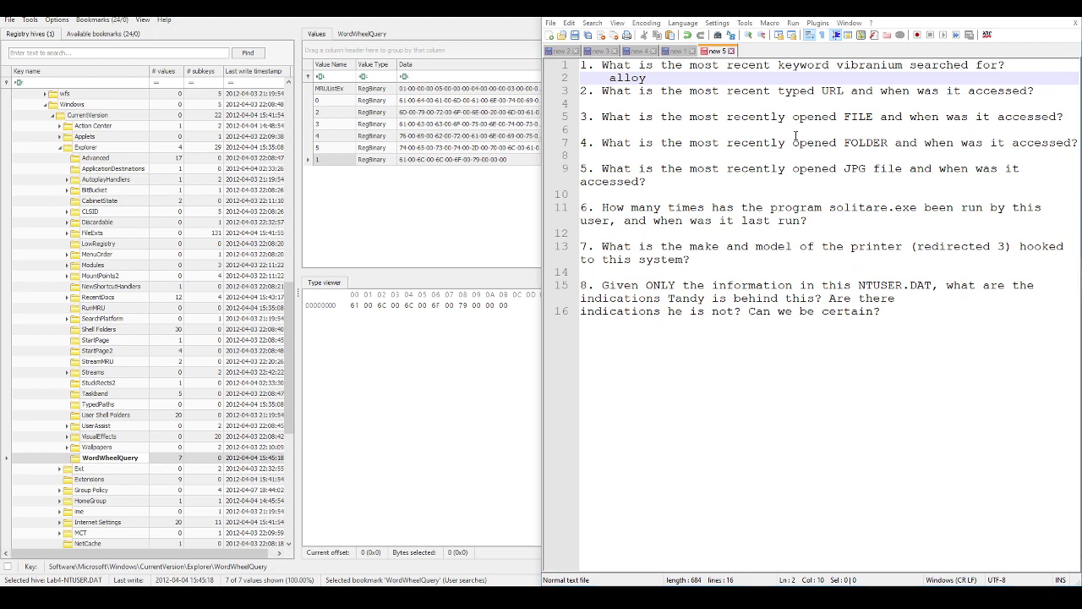
# Step: Copy the WordWheelQuery key path and paste it after 'alloy -' in answer 1
pyautogui.click(108, 459)
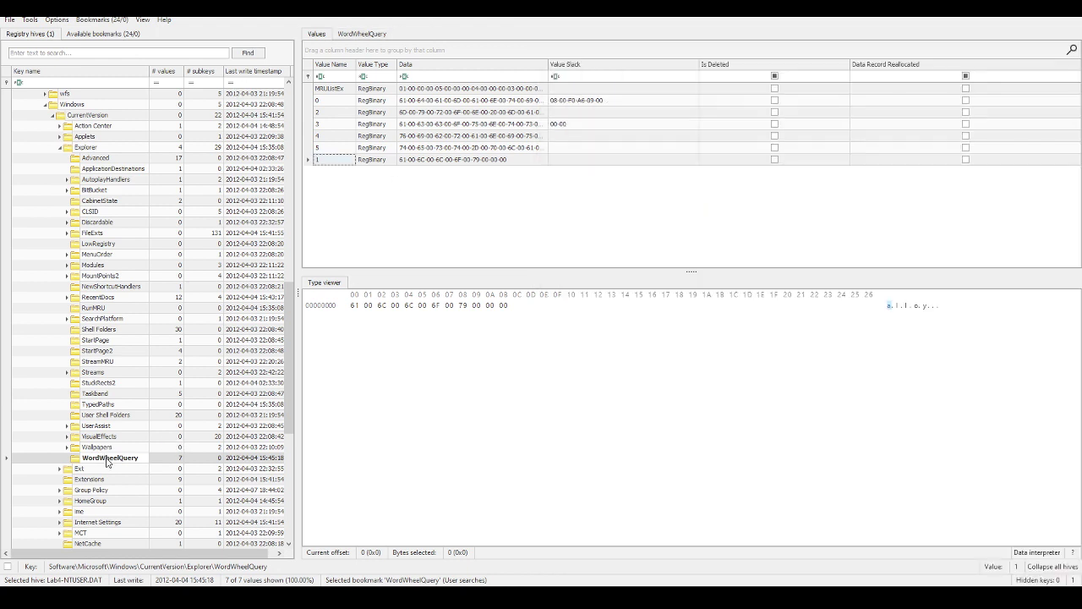
pyautogui.rightClick(108, 461)
pyautogui.moveTo(179, 501)
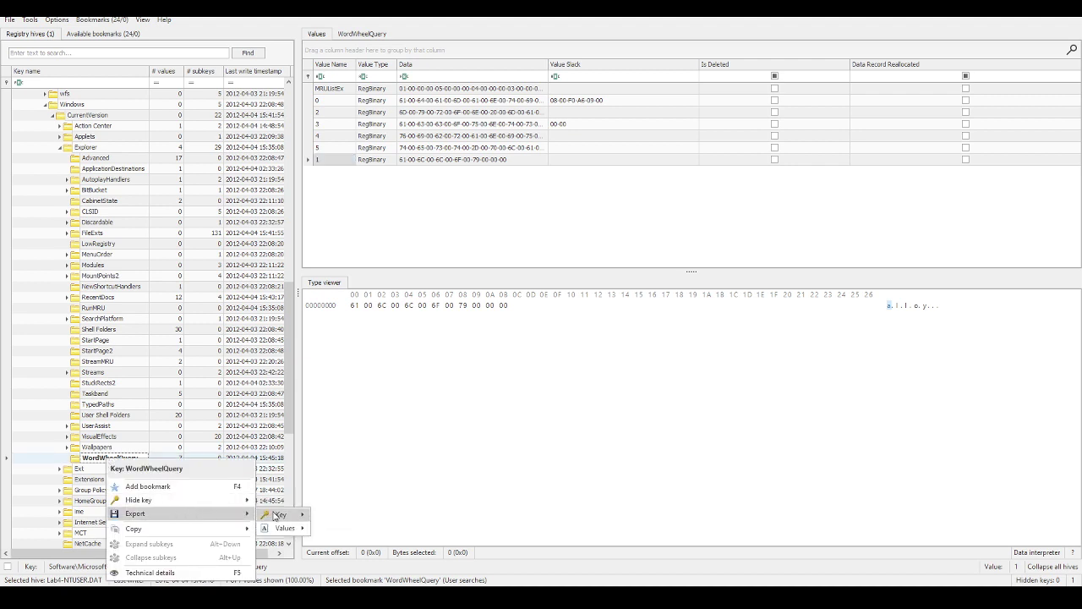
pyautogui.moveTo(274, 516)
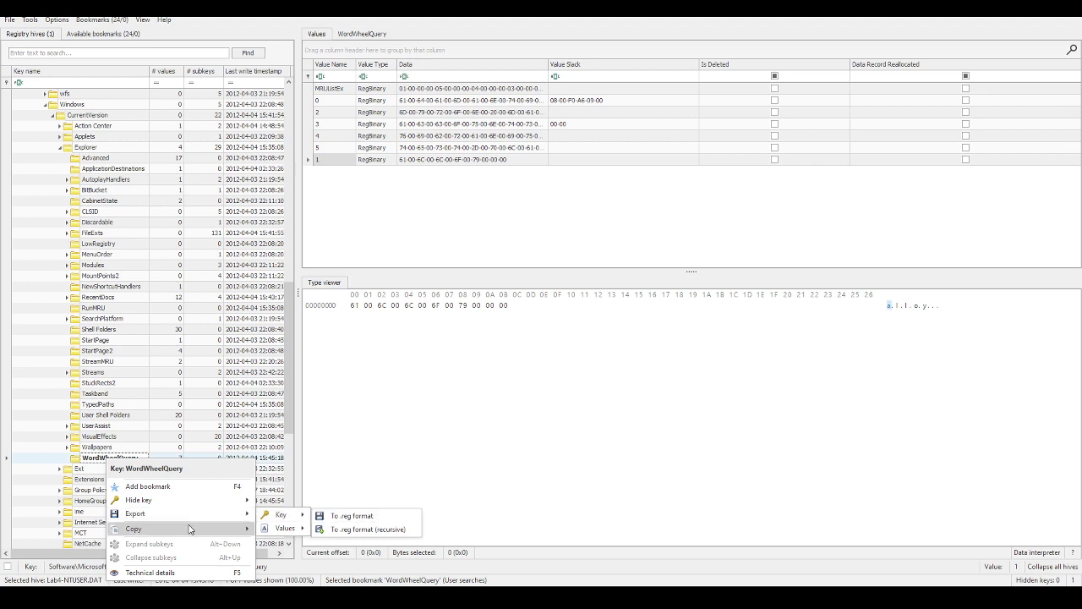
pyautogui.click(294, 543)
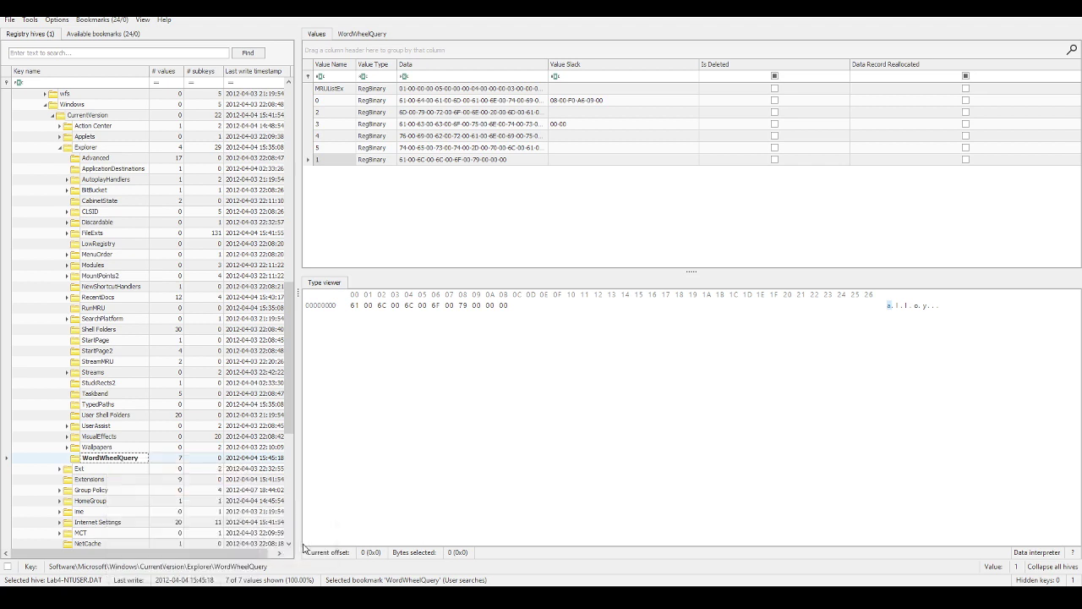
pyautogui.hotkey('alt', 'Tab')
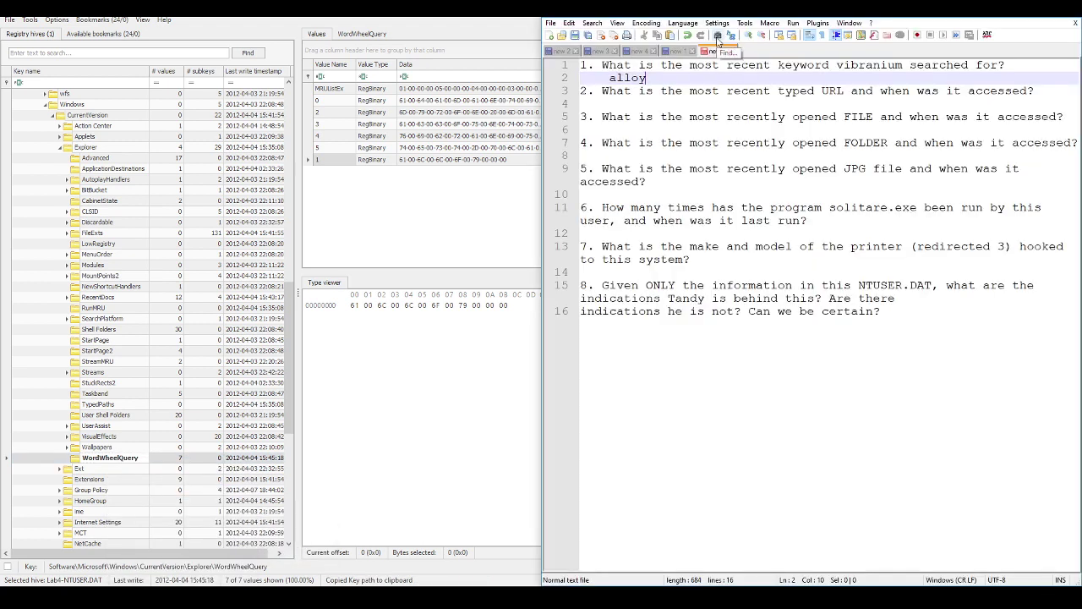
pyautogui.write('-')
pyautogui.hotkey('ctrl', 'v')
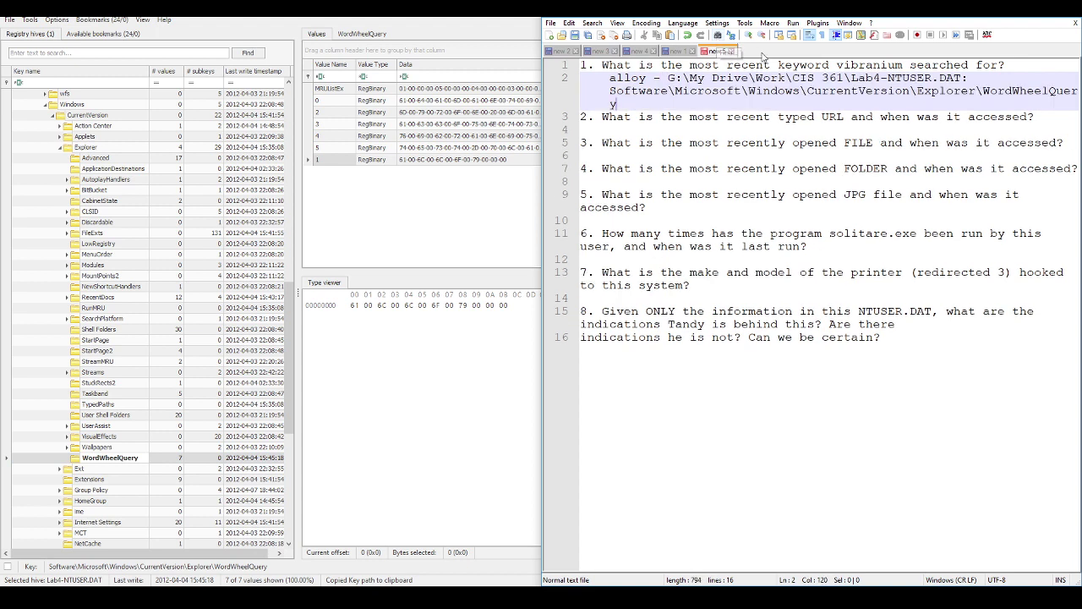
# Step: Trim the G:\...Lab4-NTUSER.DAT: prefix so the path begins at Software
pyautogui.click(668, 78)
pyautogui.hotkey('shift', 'Down')
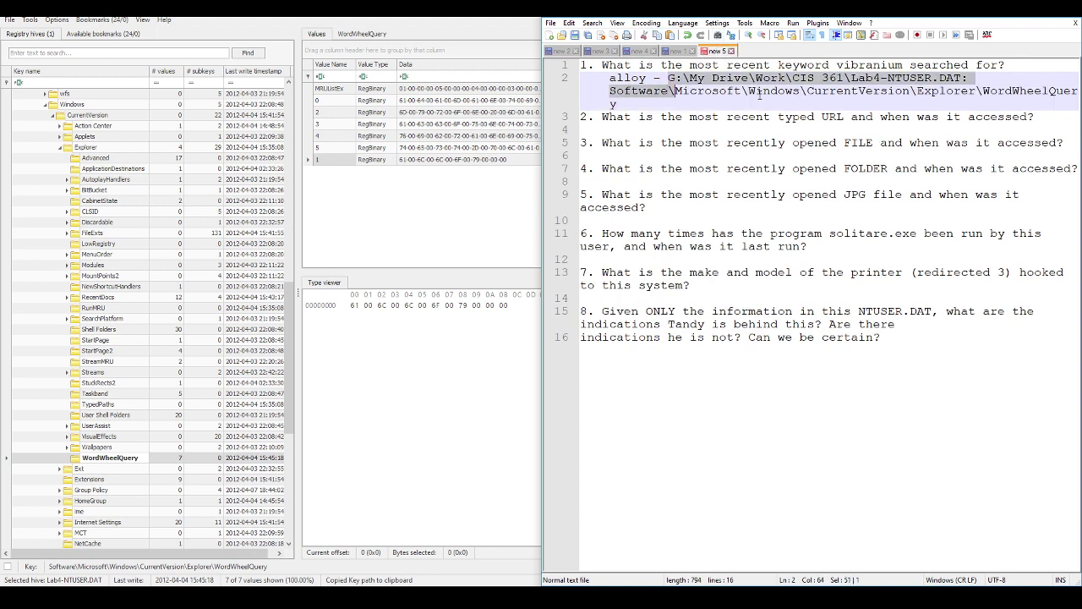
pyautogui.hotkey('shift', 'Right')
pyautogui.hotkey('shift', 'Right')
pyautogui.hotkey('shift', 'Right')
pyautogui.hotkey('shift', 'Right')
pyautogui.hotkey('shift', 'Right')
pyautogui.hotkey('shift', 'Right')
pyautogui.hotkey('shift', 'Right')
pyautogui.hotkey('shift', 'Left')
pyautogui.hotkey('shift', 'Left')
pyautogui.hotkey('shift', 'Left')
pyautogui.hotkey('shift', 'Left')
pyautogui.hotkey('shift', 'Left')
pyautogui.hotkey('shift', 'Left')
pyautogui.hotkey('shift', 'Left')
pyautogui.hotkey('shift', 'Left')
pyautogui.hotkey('shift', 'Left')
pyautogui.hotkey('shift', 'Left')
pyautogui.hotkey('shift', 'Left')
pyautogui.hotkey('shift', 'Left')
pyautogui.hotkey('shift', 'Left')
pyautogui.hotkey('shift', 'Left')
pyautogui.hotkey('shift', 'Left')
pyautogui.hotkey('shift', 'Left')
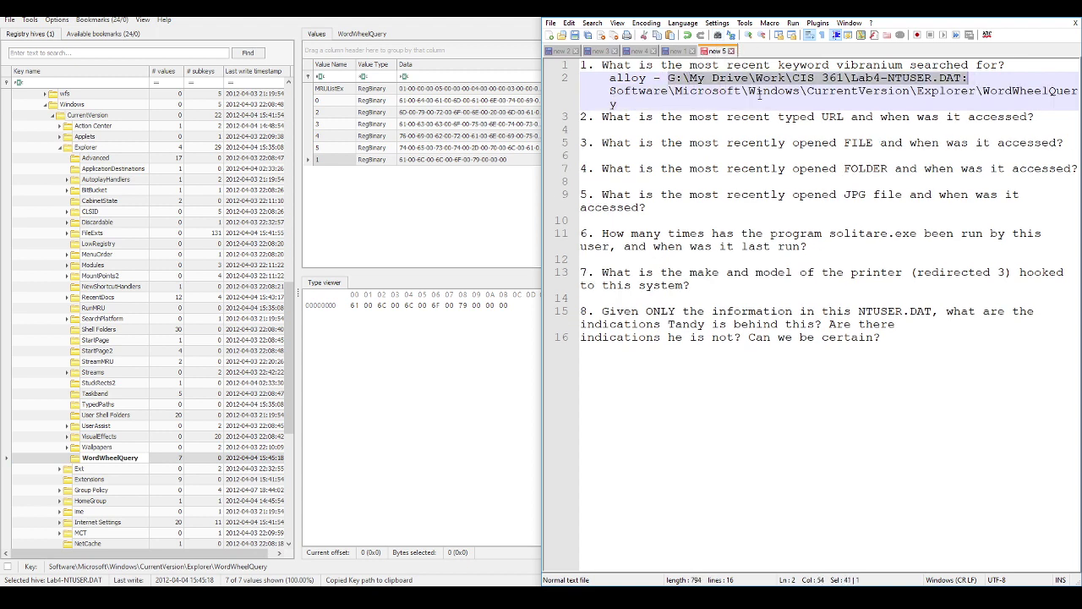
pyautogui.press('Delete')
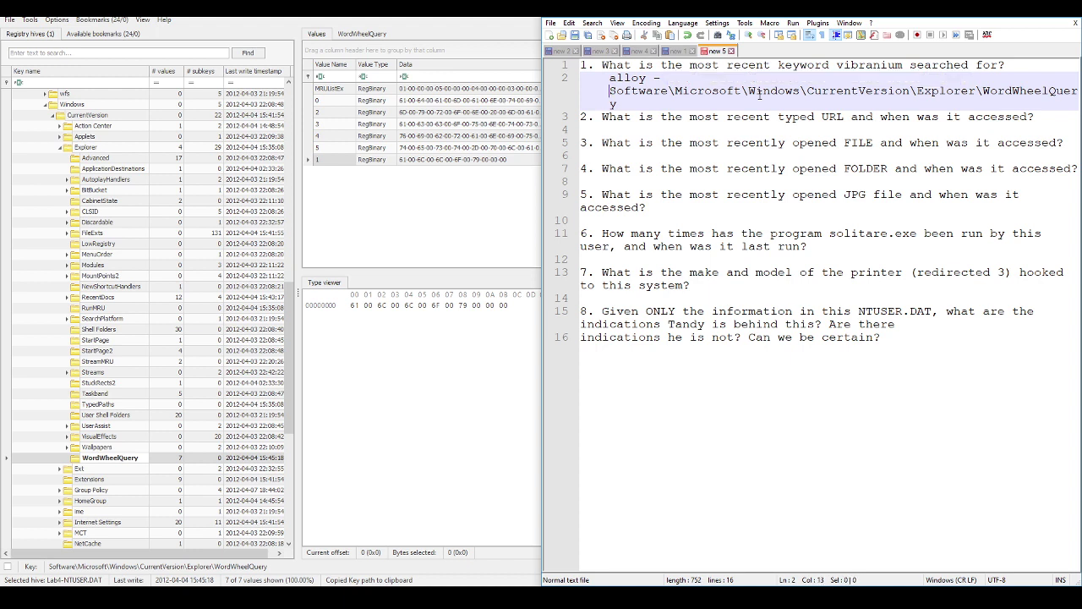
pyautogui.press('BackSpace')
pyautogui.hotkey('alt', 'space')
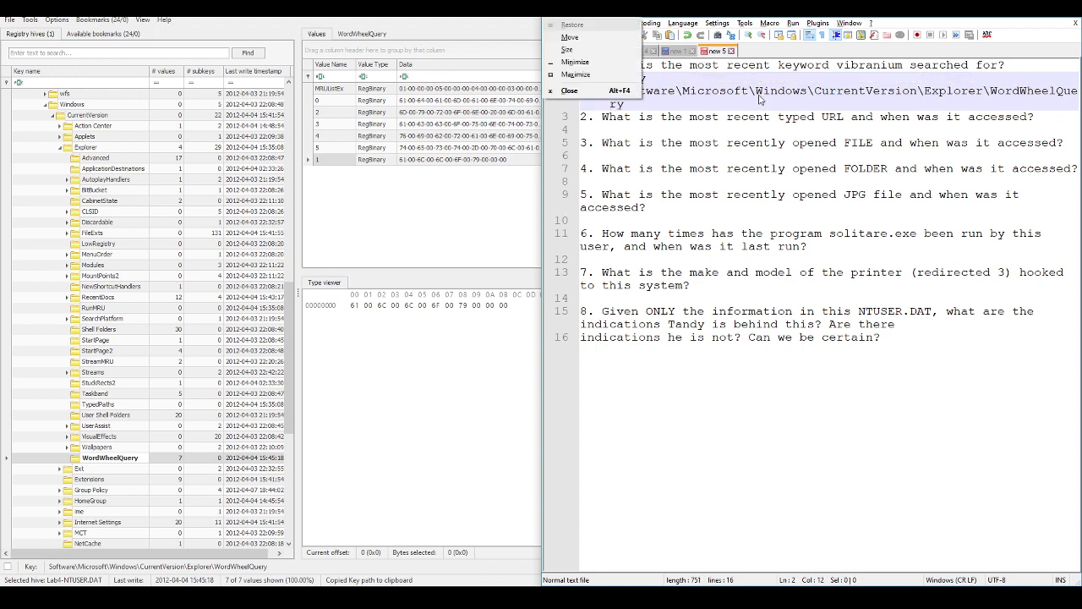
pyautogui.click(758, 94)
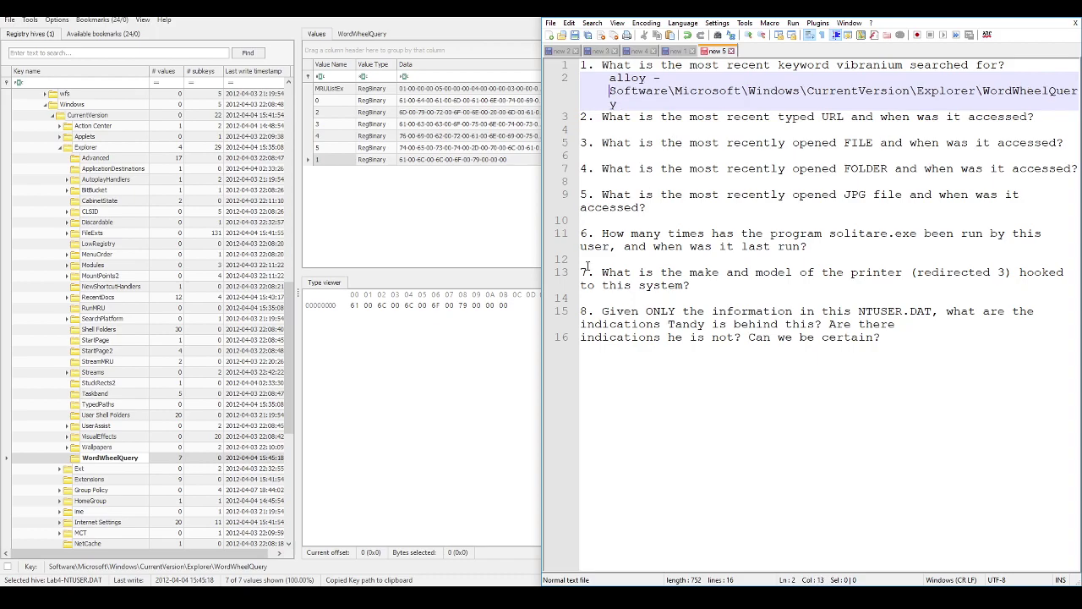
# Step: Reread the Lab Four questions in the Chrome PDF, then return to Registry Explorer
pyautogui.hotkey('alt', 'Tab')
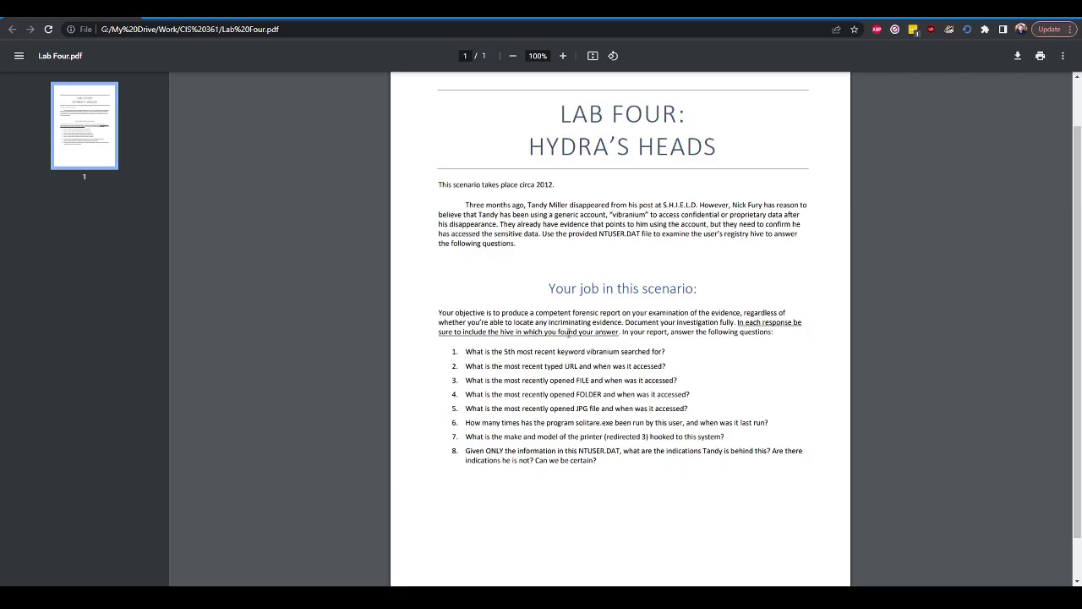
pyautogui.hotkey('alt', 'Tab')
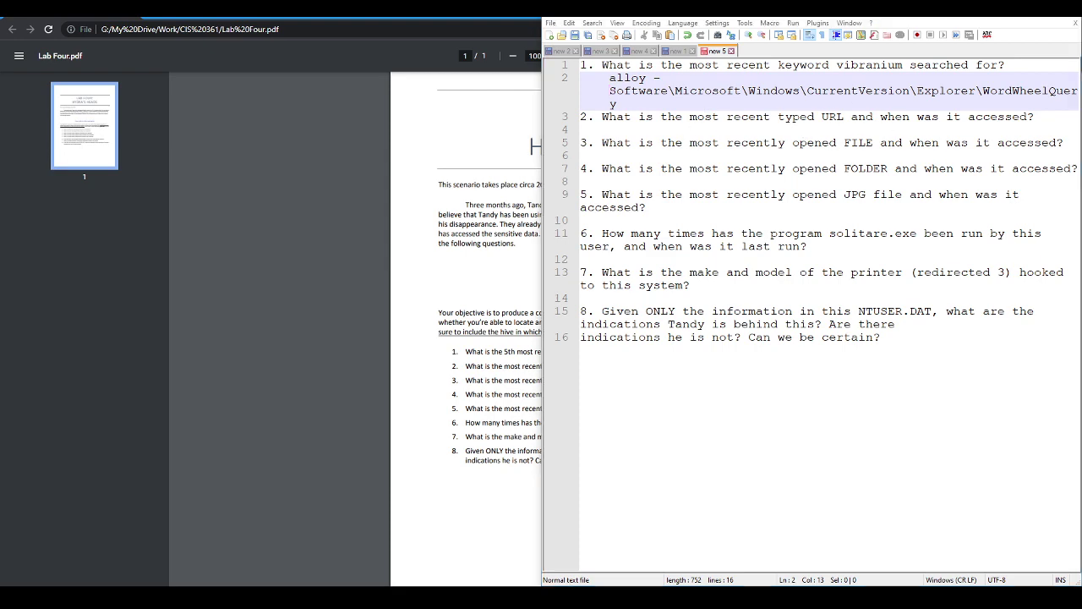
pyautogui.hotkey('alt', 'Tab')
# Step: Jump to the TypedURLs key from the Common bookmarks
pyautogui.click(85, 19)
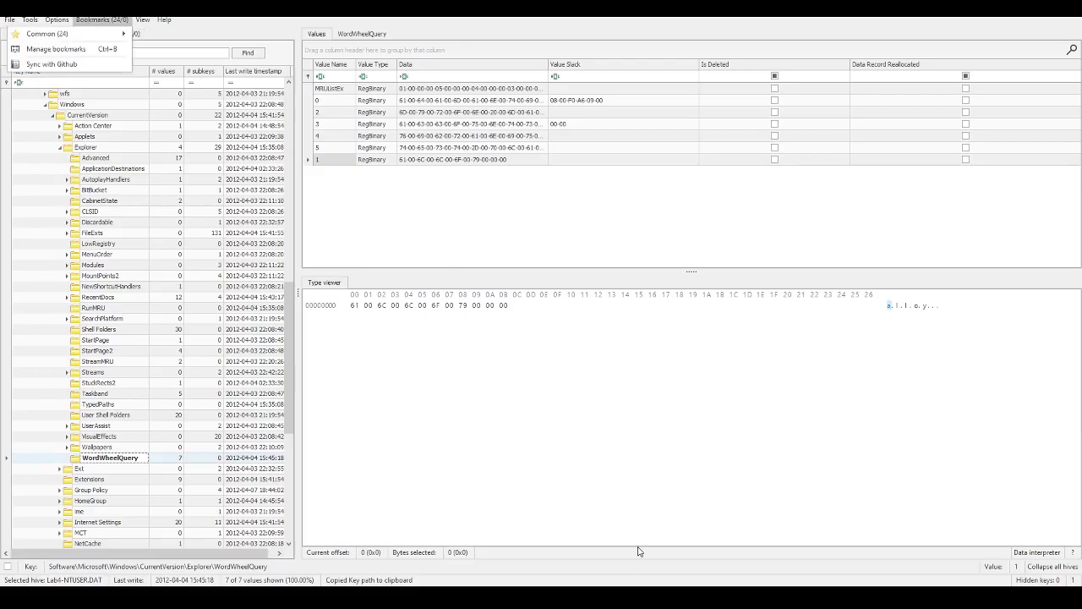
pyautogui.hotkey('alt', 'Tab')
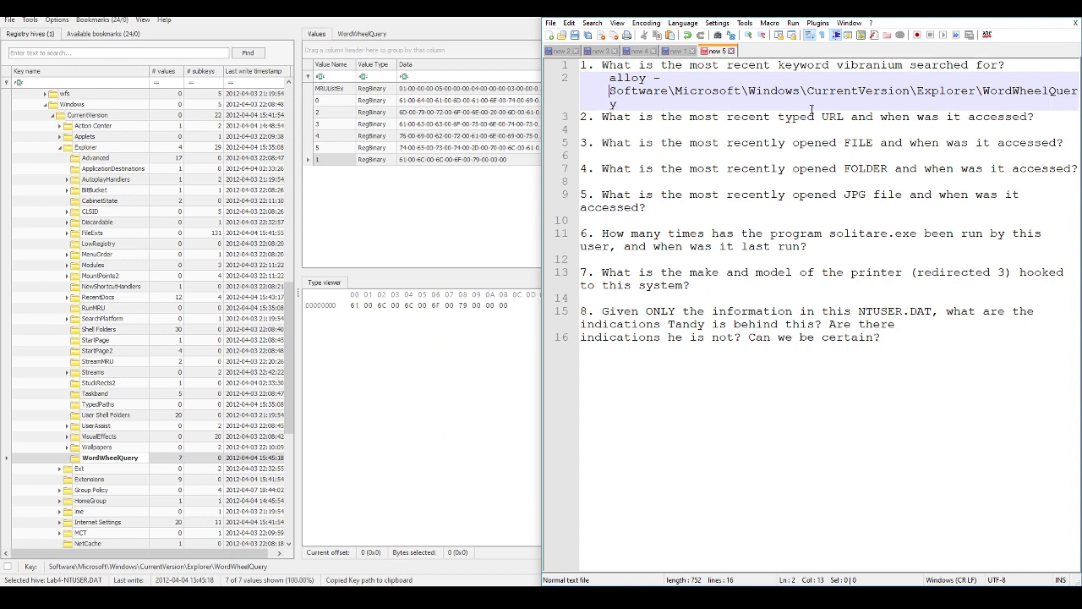
pyautogui.click(114, 21)
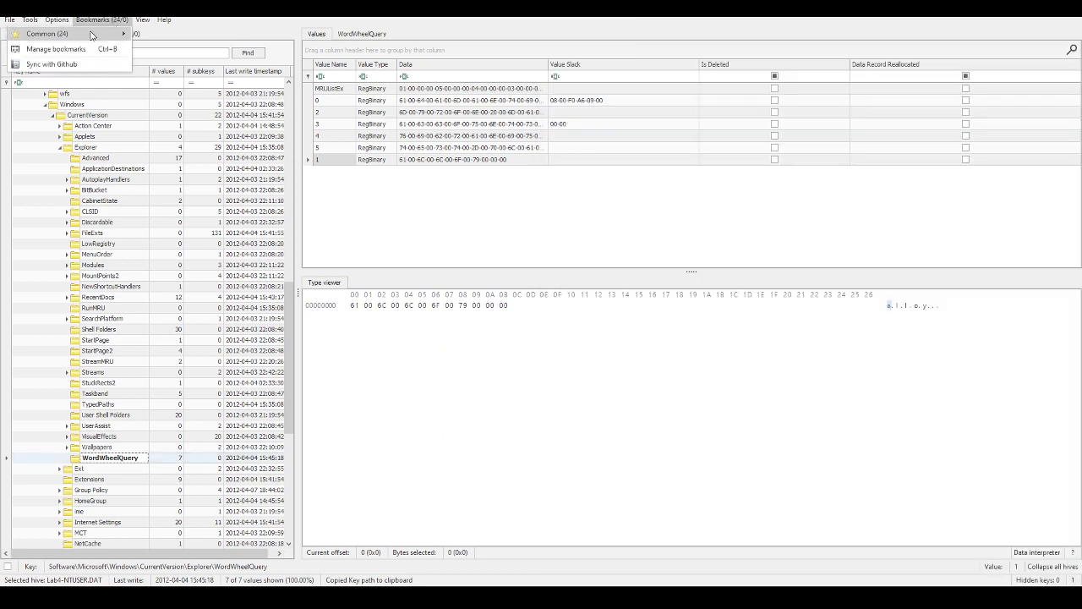
pyautogui.moveTo(102, 33)
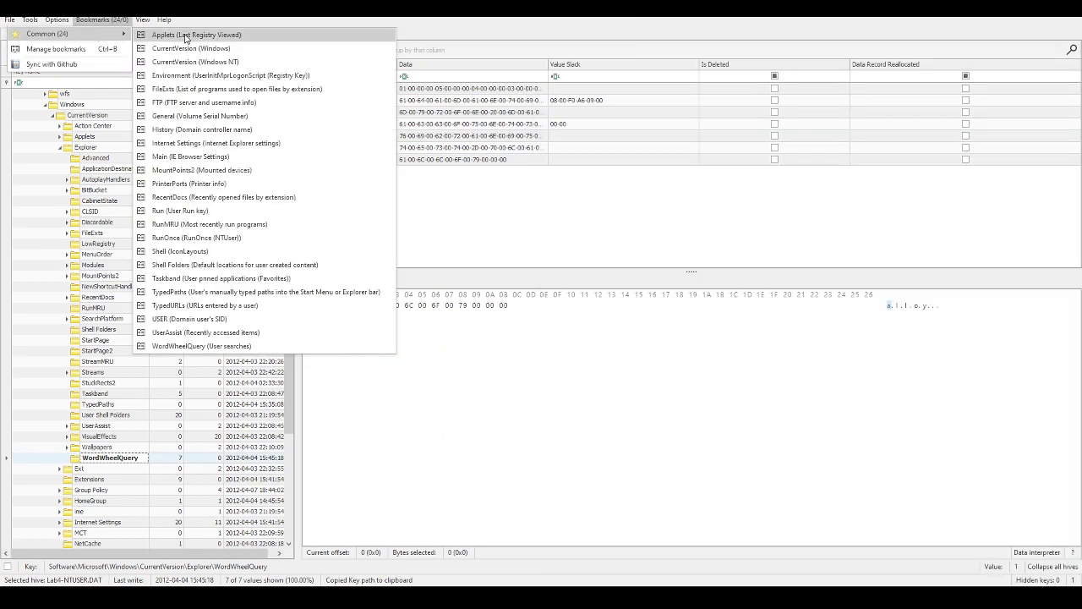
pyautogui.click(220, 312)
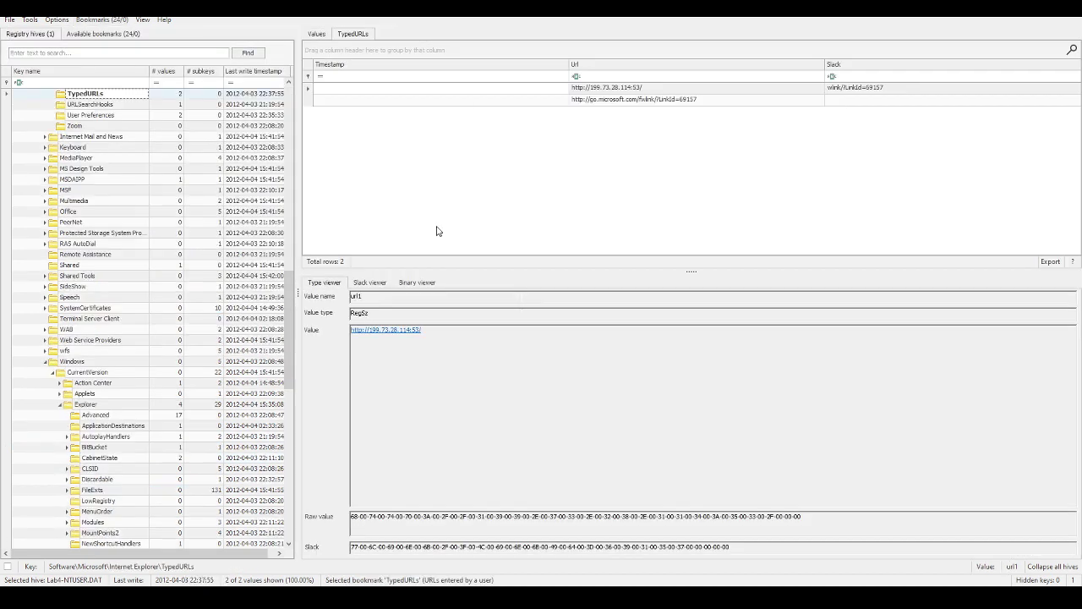
# Step: Inspect the url1 and url2 entries, comparing the raw Values list with the parsed TypedURLs view
pyautogui.click(317, 34)
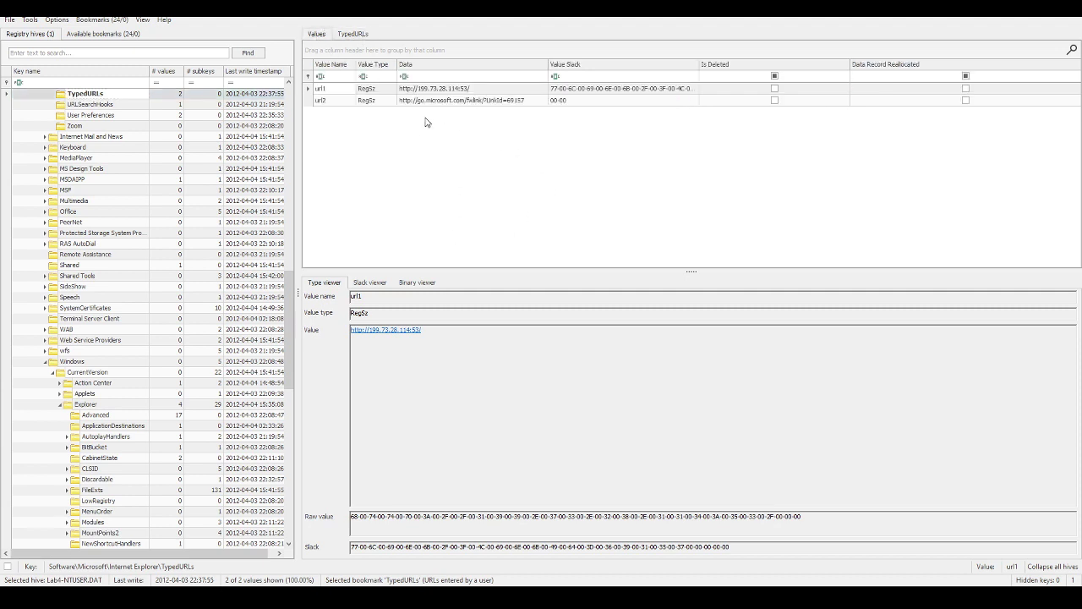
pyautogui.click(488, 101)
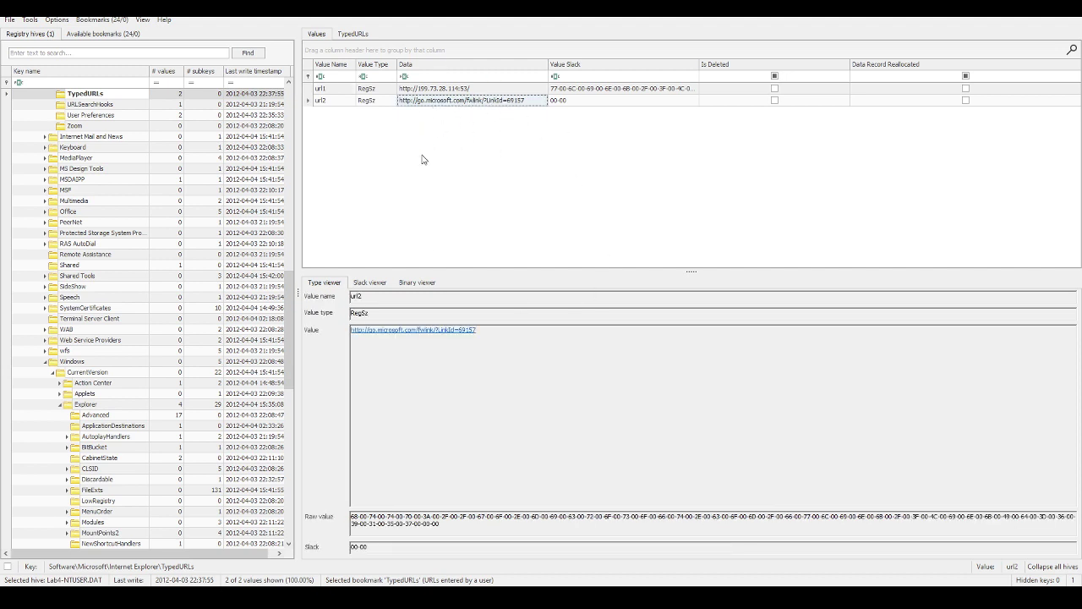
pyautogui.click(481, 91)
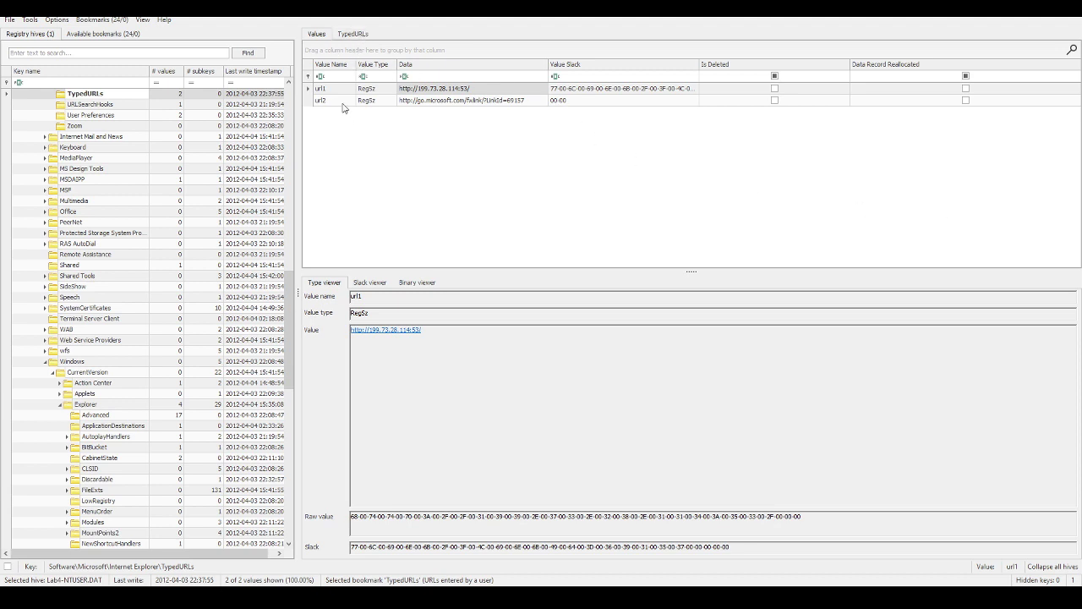
pyautogui.click(352, 33)
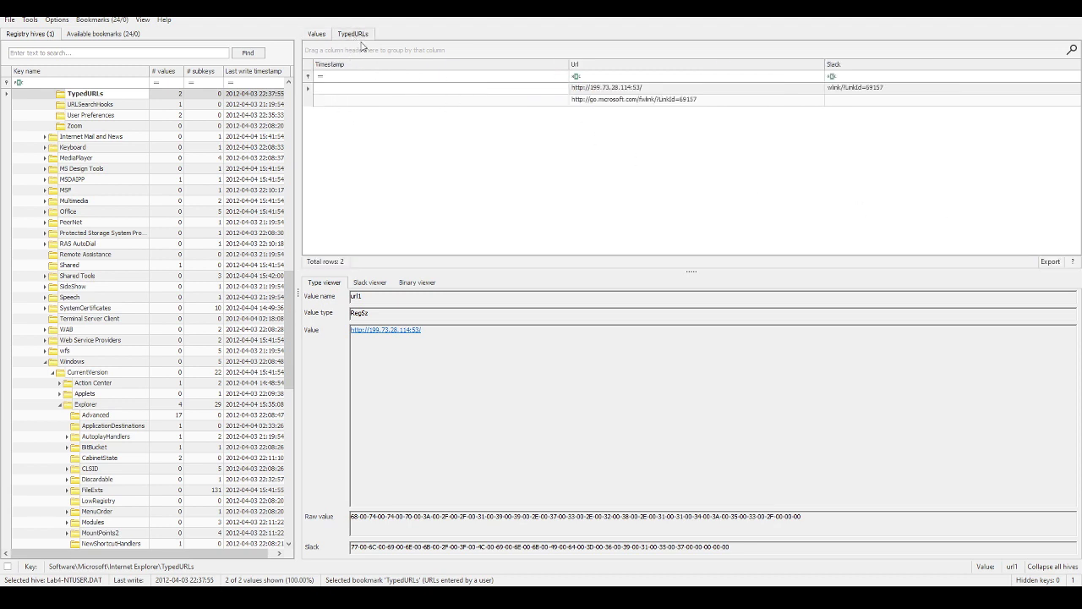
pyautogui.click(316, 33)
pyautogui.click(352, 34)
pyautogui.click(317, 34)
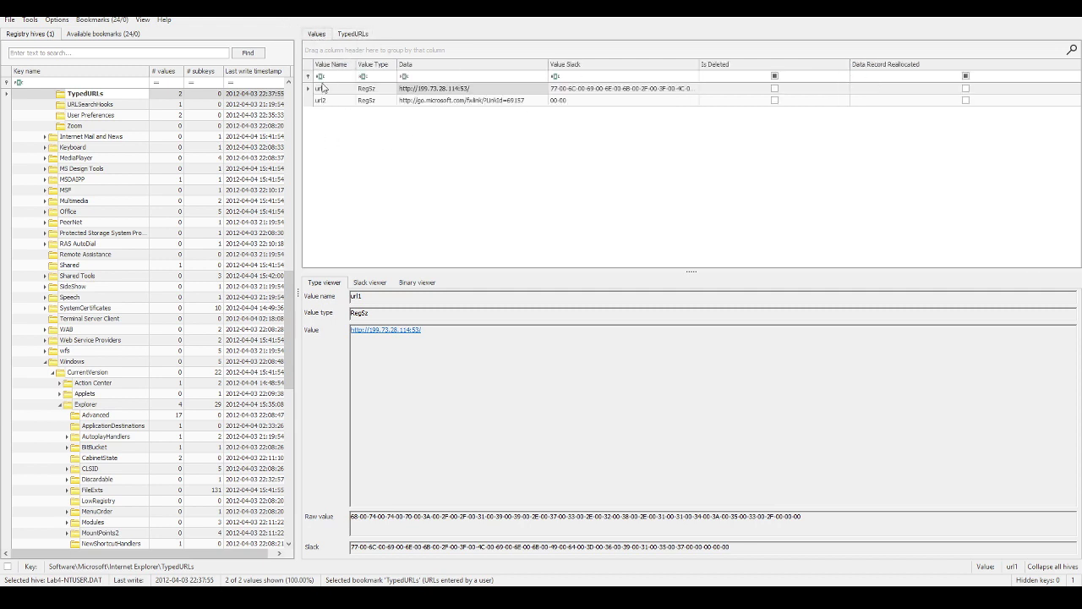
pyautogui.click(352, 39)
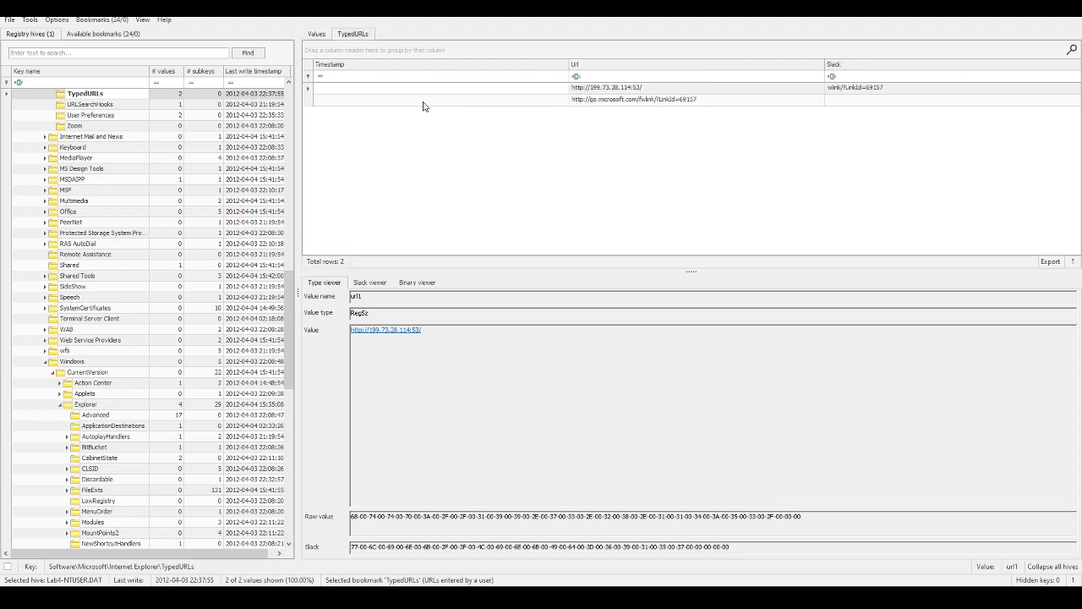
pyautogui.click(665, 92)
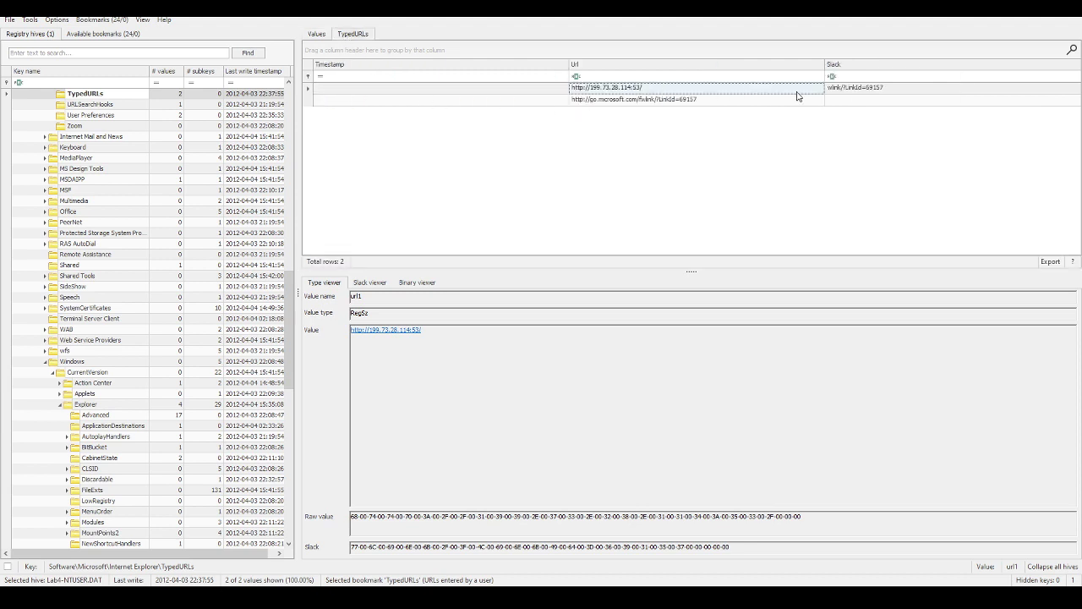
pyautogui.click(316, 34)
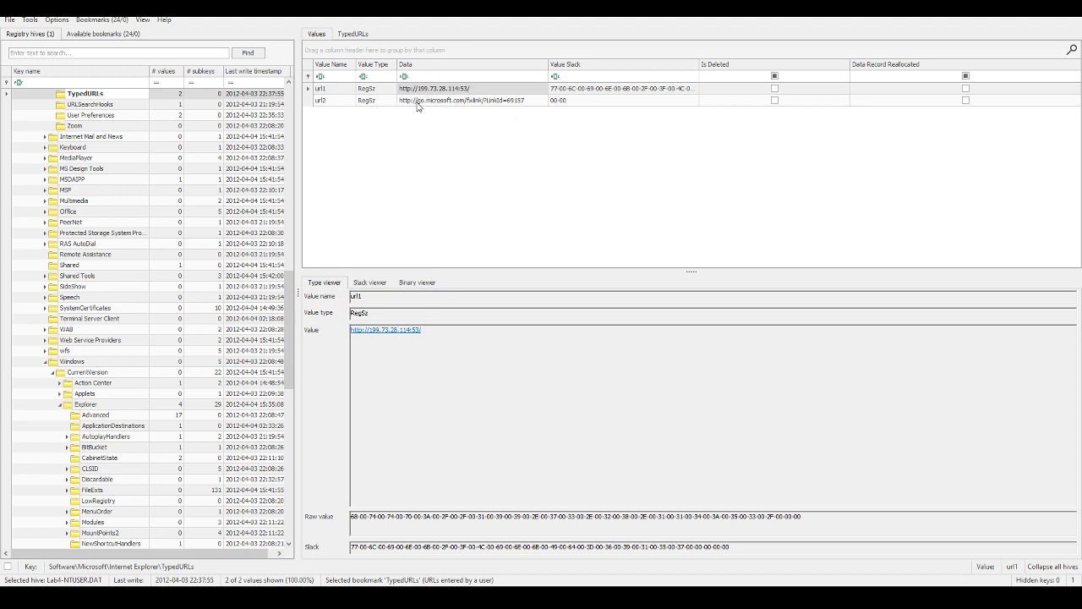
pyautogui.click(338, 100)
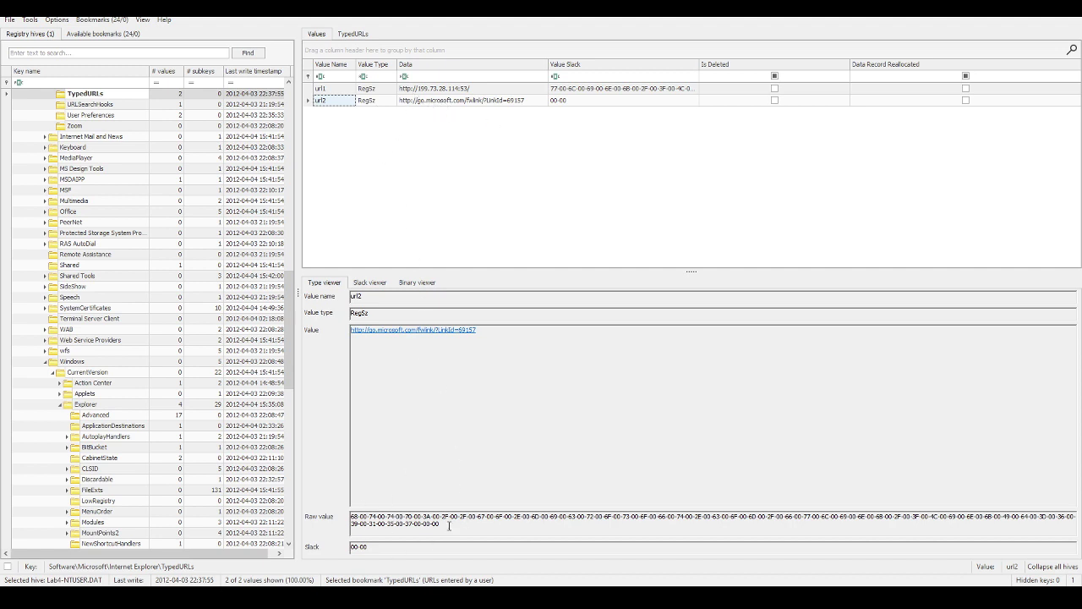
pyautogui.moveTo(448, 525); pyautogui.dragTo(349, 514)
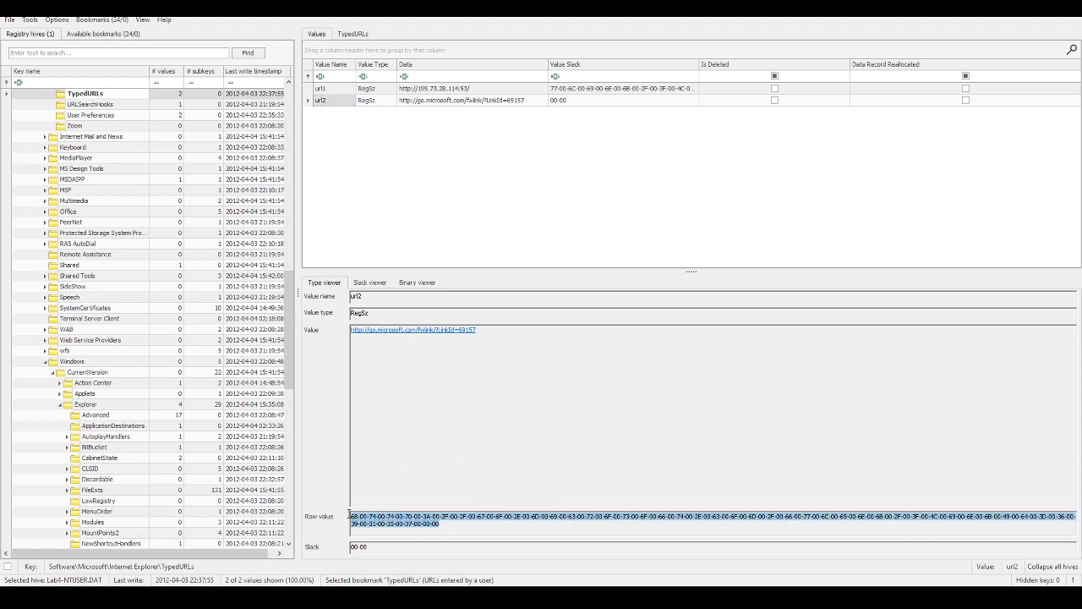
pyautogui.click(337, 90)
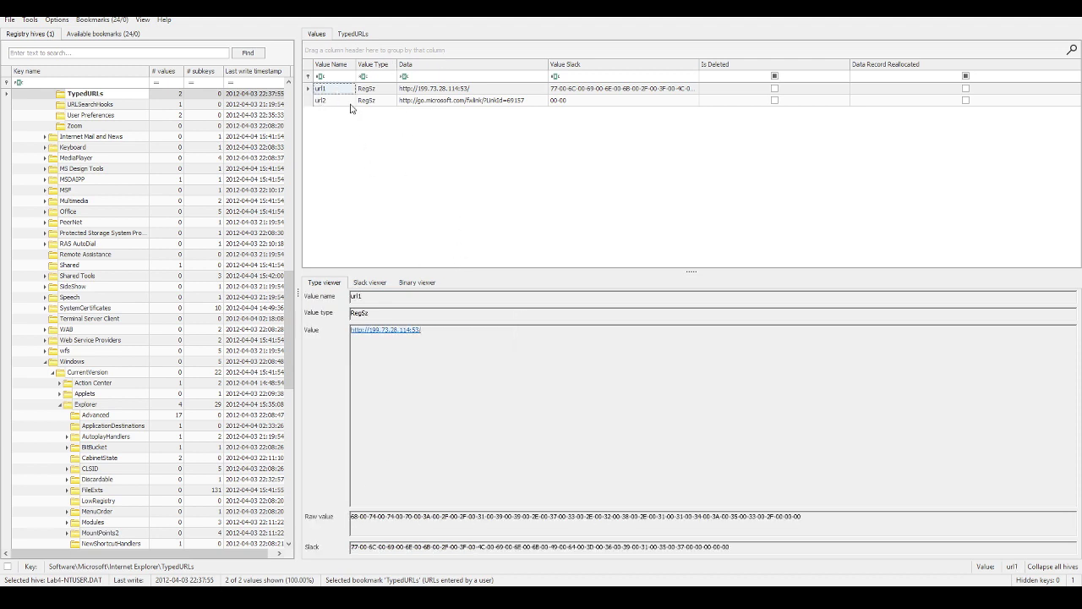
pyautogui.click(350, 102)
pyautogui.moveTo(444, 523); pyautogui.dragTo(623, 491)
pyautogui.click(350, 101)
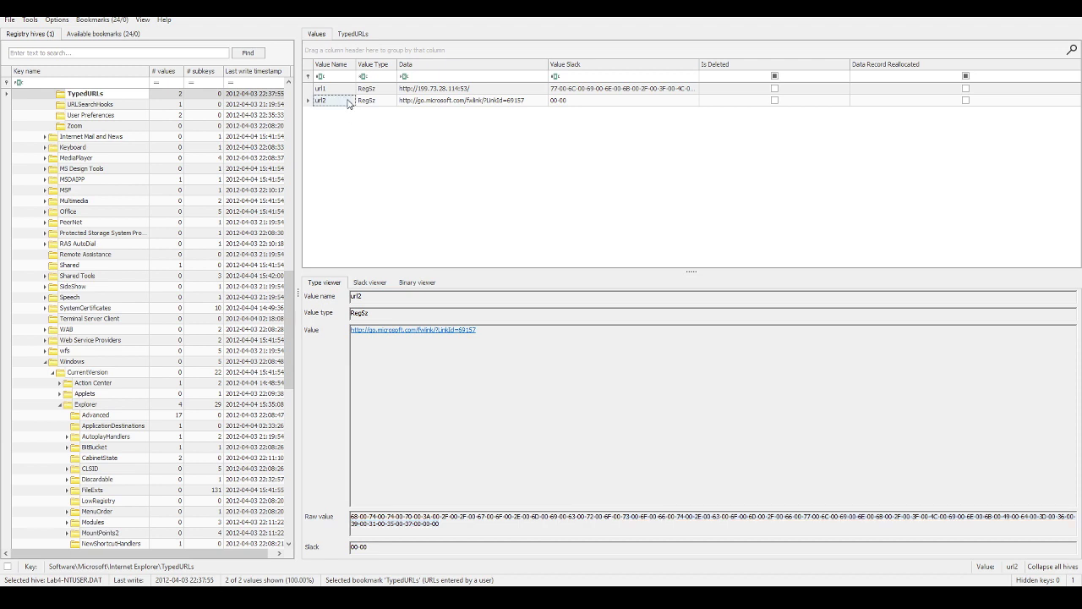
pyautogui.click(508, 100)
pyautogui.click(493, 89)
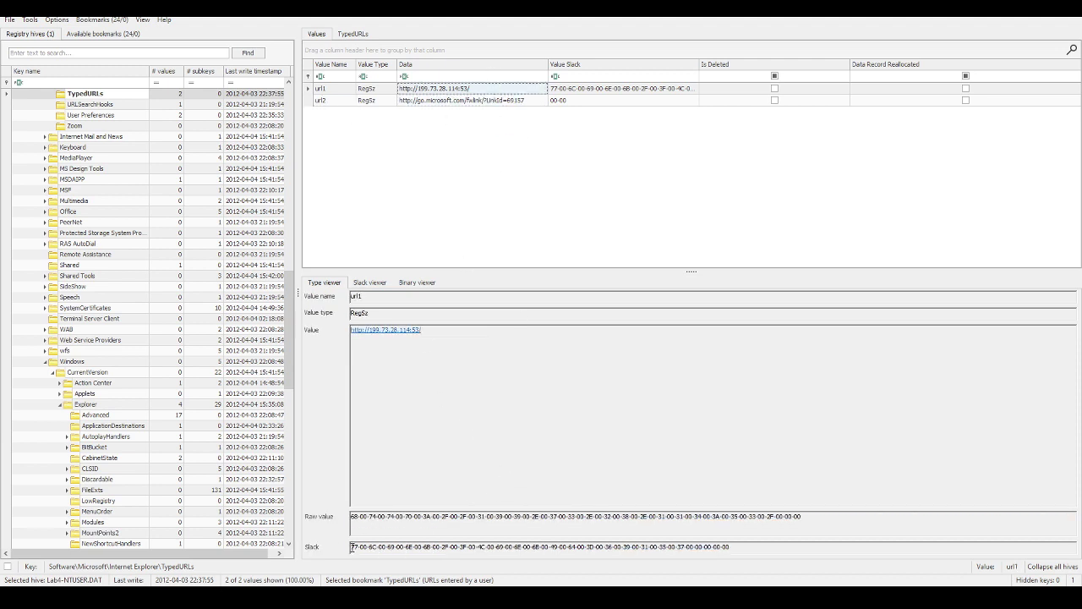
pyautogui.moveTo(351, 546); pyautogui.dragTo(734, 539)
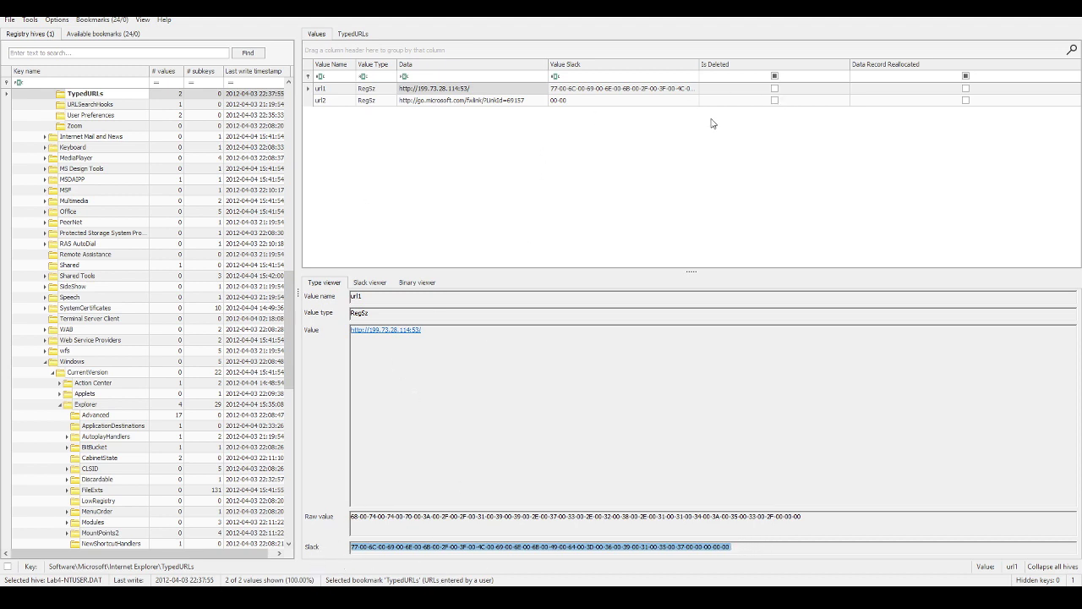
pyautogui.click(413, 100)
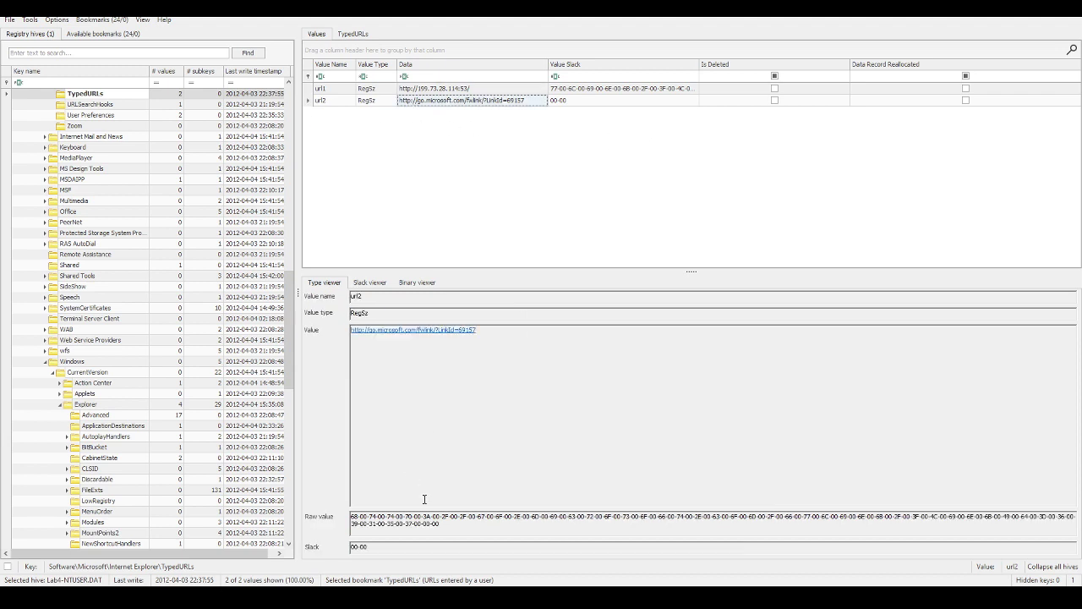
pyautogui.moveTo(377, 546); pyautogui.dragTo(345, 545)
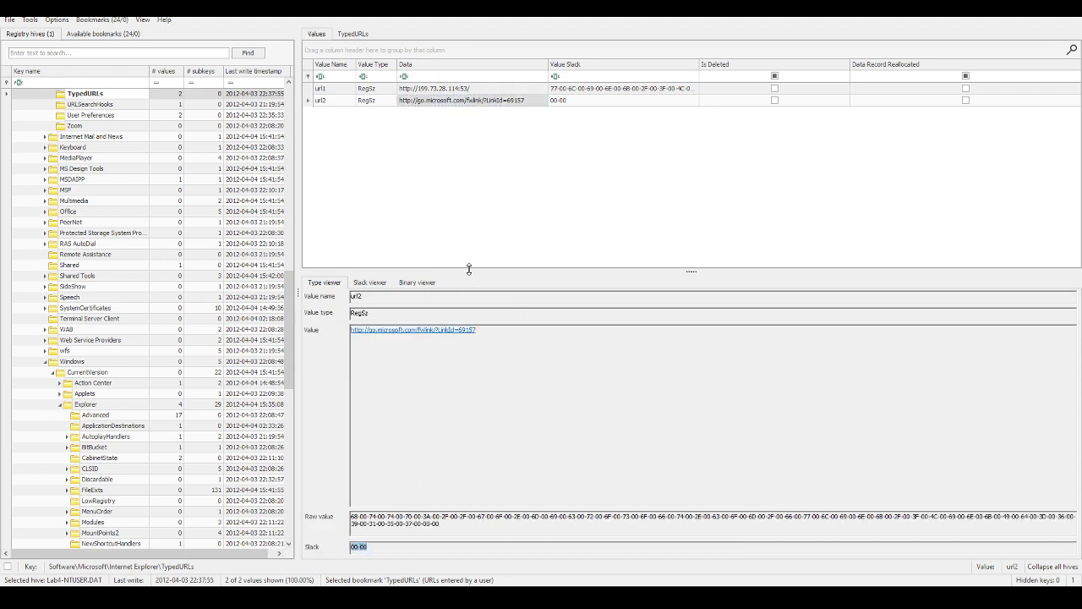
pyautogui.click(436, 89)
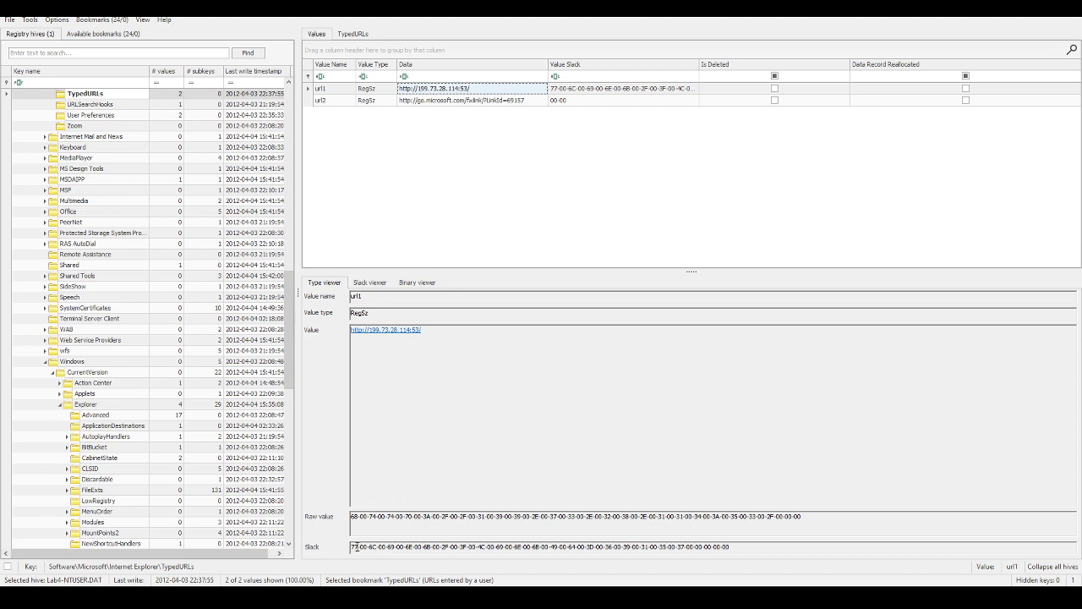
pyautogui.click(475, 101)
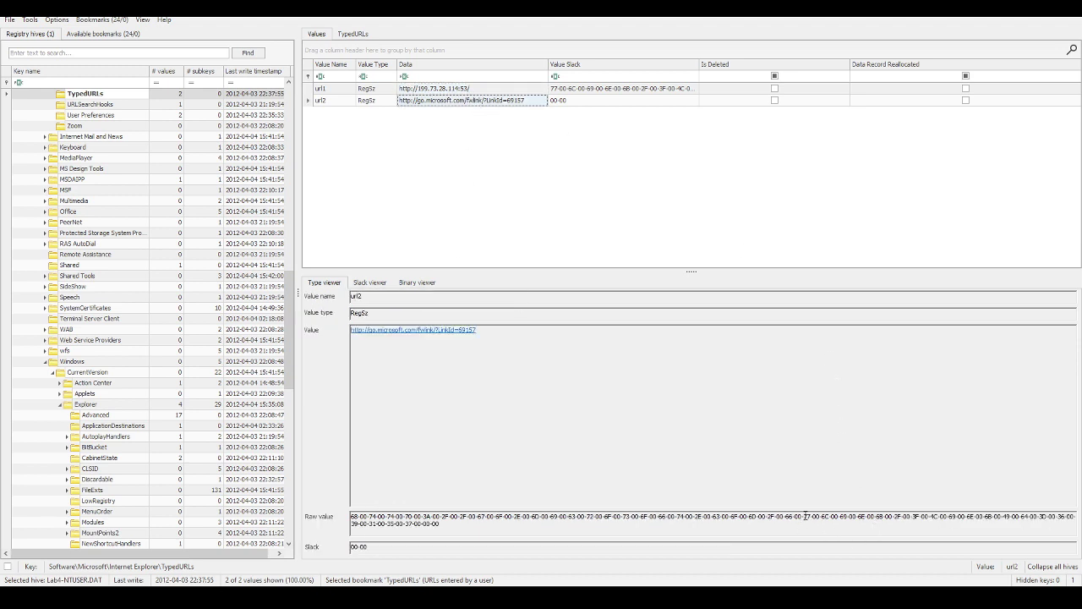
pyautogui.moveTo(805, 516); pyautogui.dragTo(822, 535)
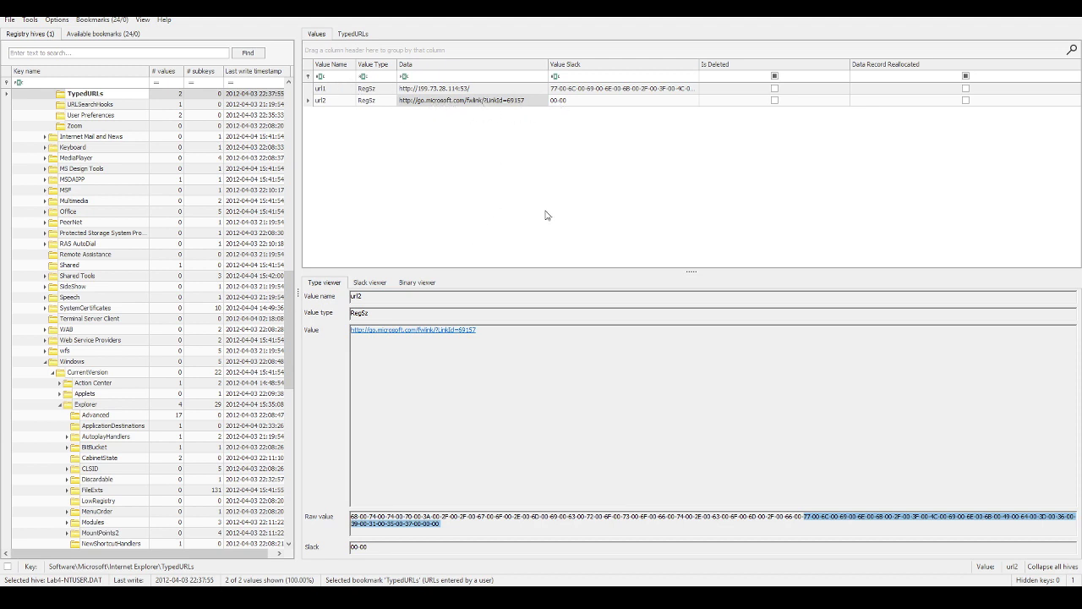
pyautogui.click(362, 38)
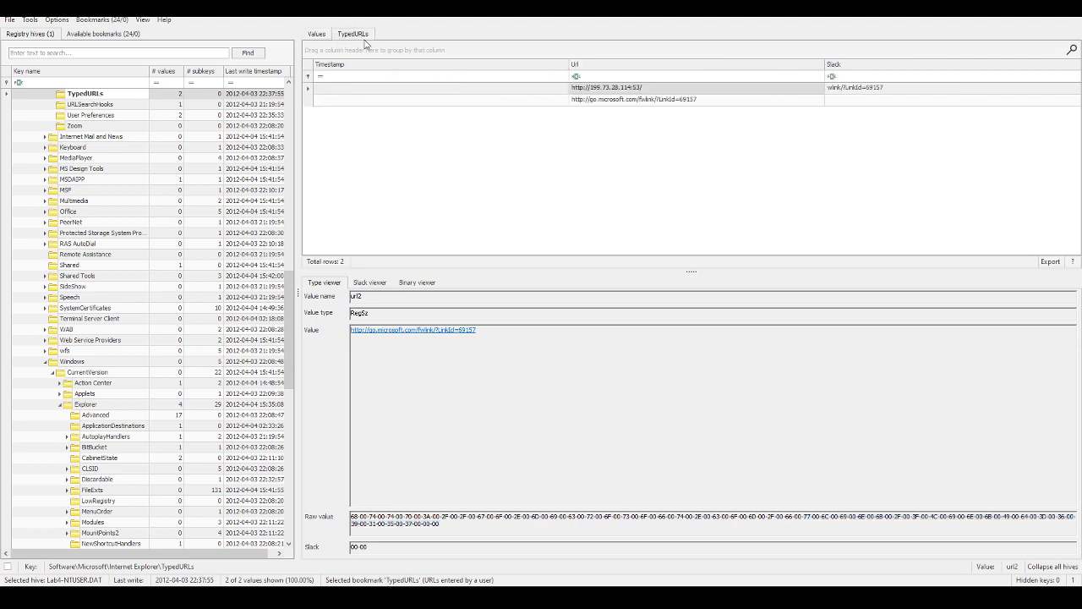
pyautogui.click(886, 88)
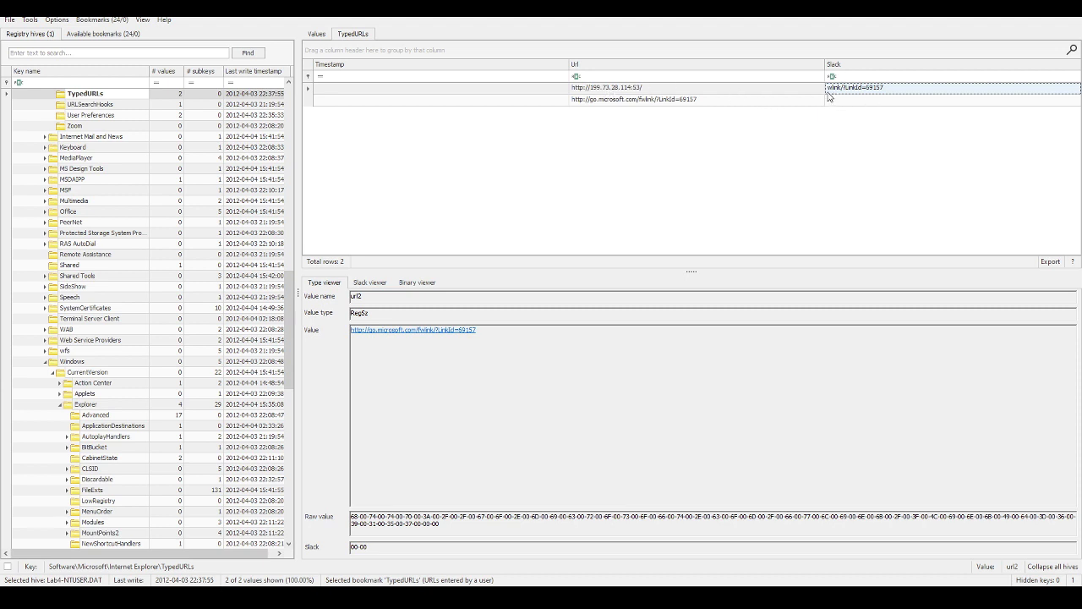
pyautogui.click(643, 103)
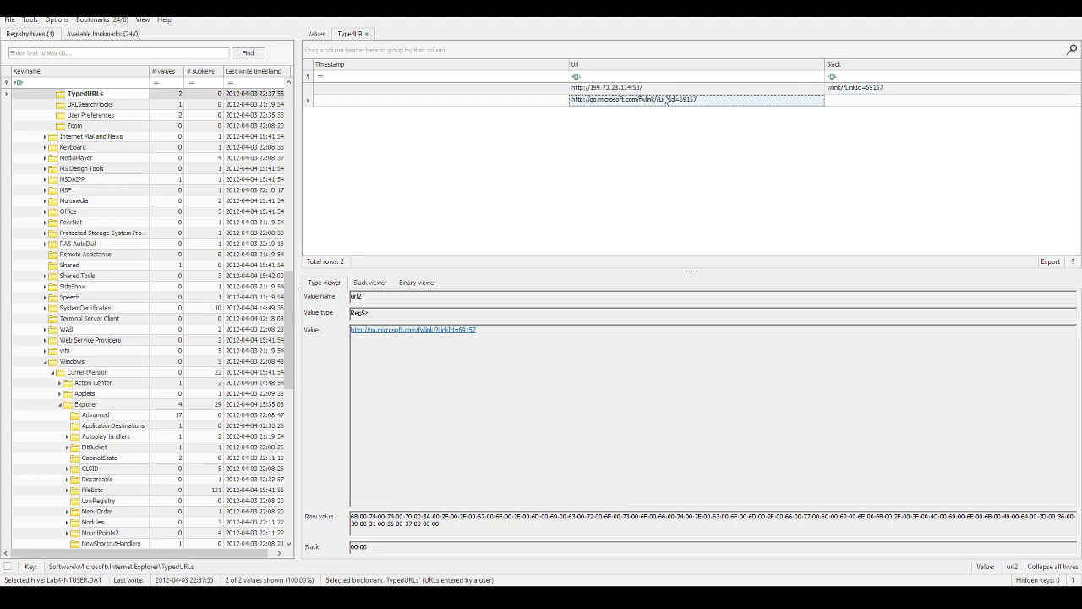
pyautogui.click(618, 88)
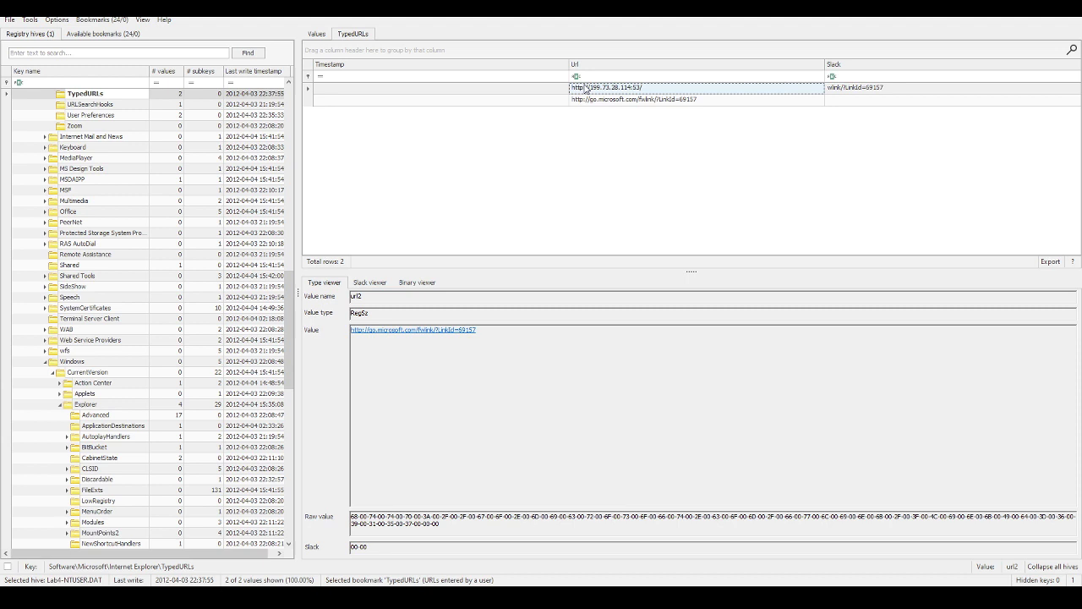
pyautogui.click(322, 36)
pyautogui.click(465, 89)
pyautogui.rightClick(460, 91)
pyautogui.moveTo(497, 133)
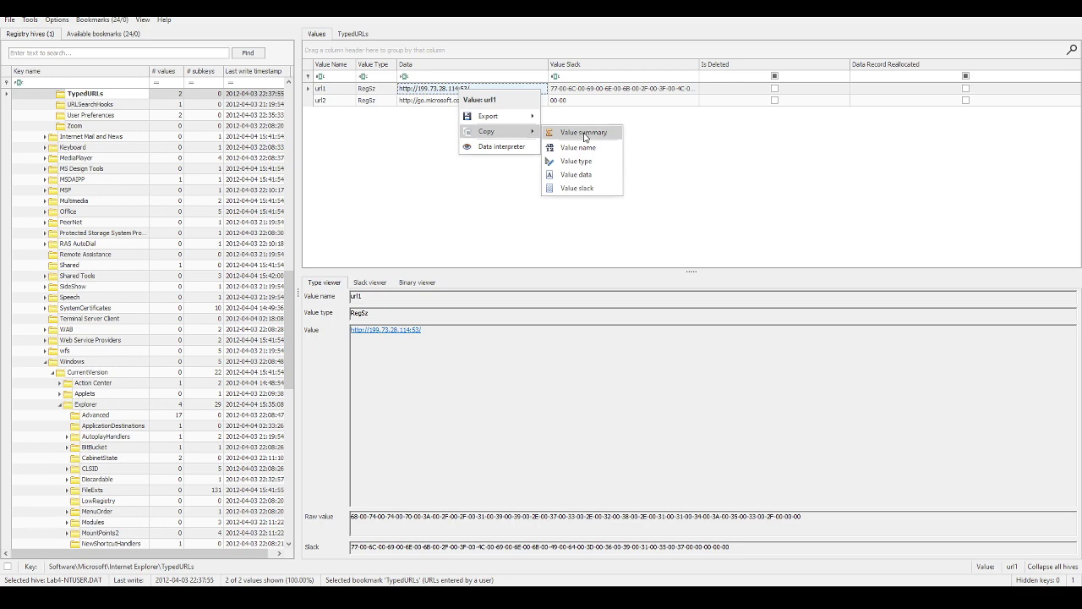
pyautogui.click(586, 153)
pyautogui.hotkey('alt', 'Tab')
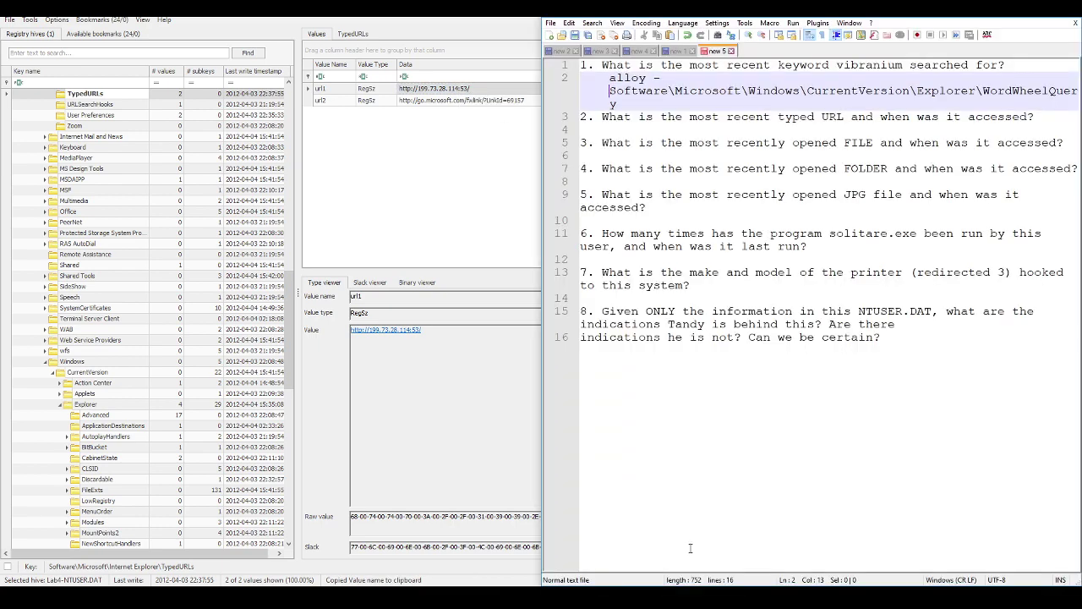
pyautogui.click(691, 127)
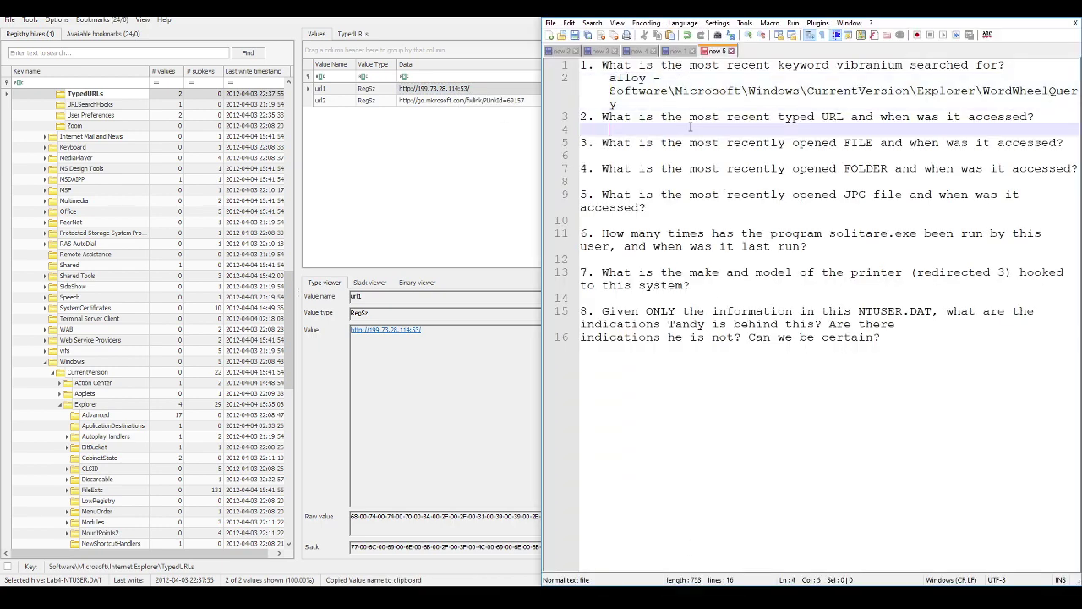
pyautogui.hotkey('shift', 'Home')
pyautogui.rightClick(444, 96)
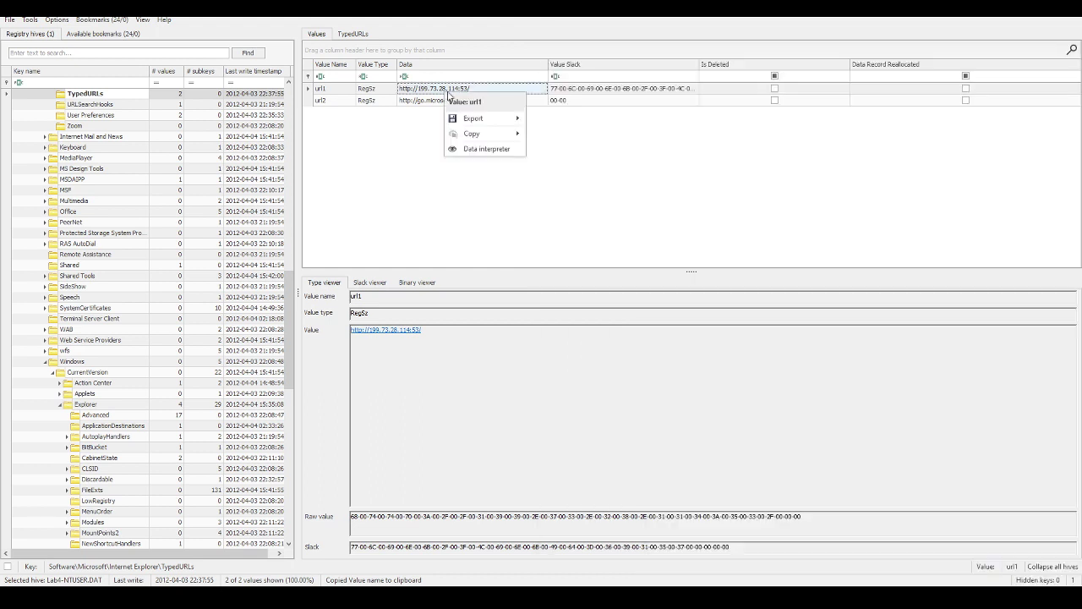
pyautogui.moveTo(517, 136)
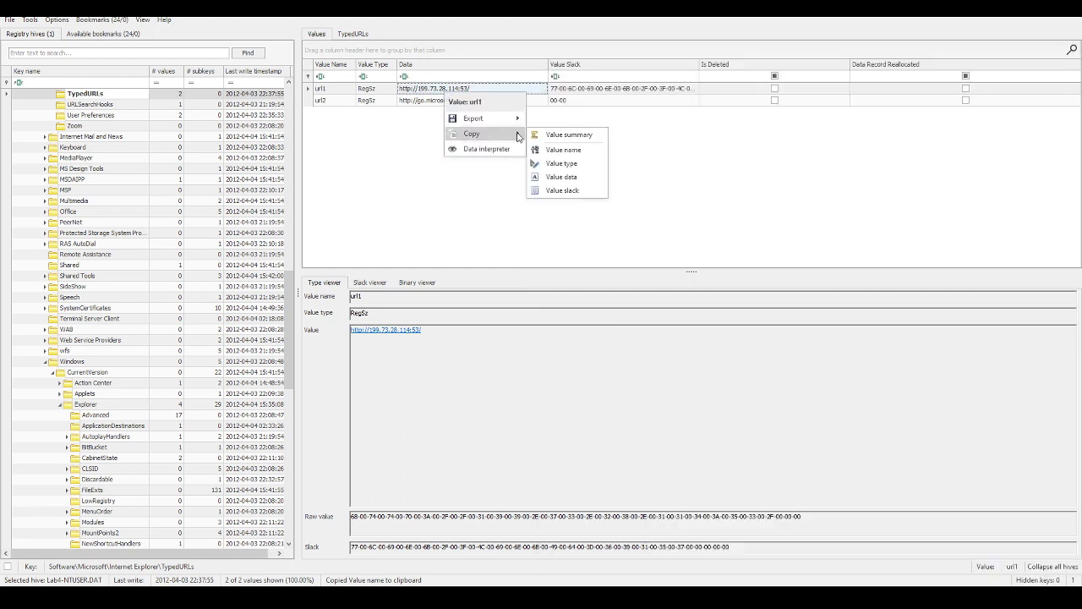
pyautogui.click(561, 177)
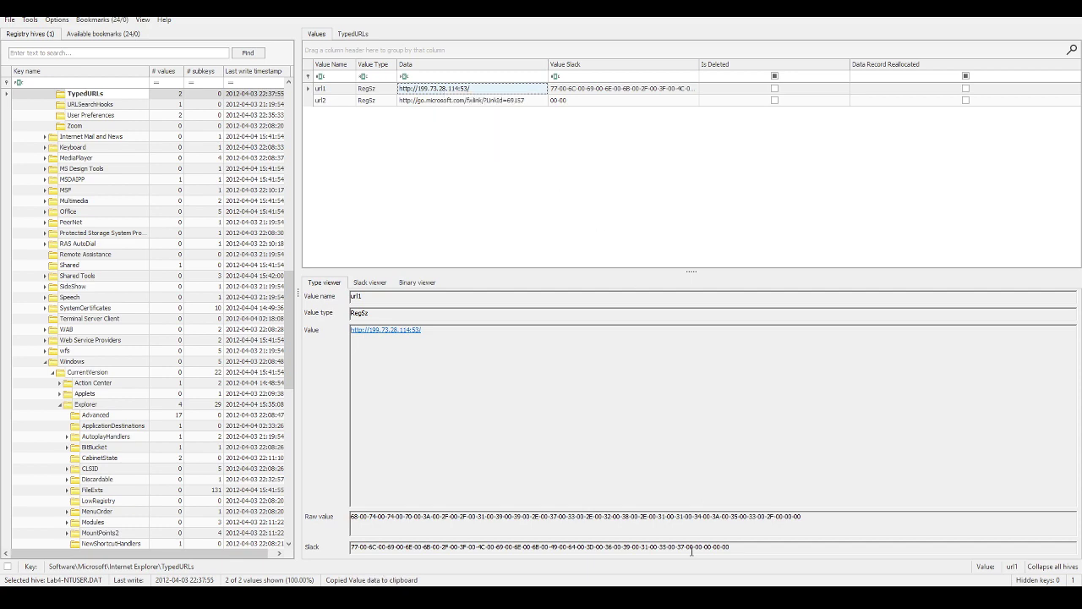
pyautogui.hotkey('alt', 'Tab')
pyautogui.hotkey('ctrl', 'v')
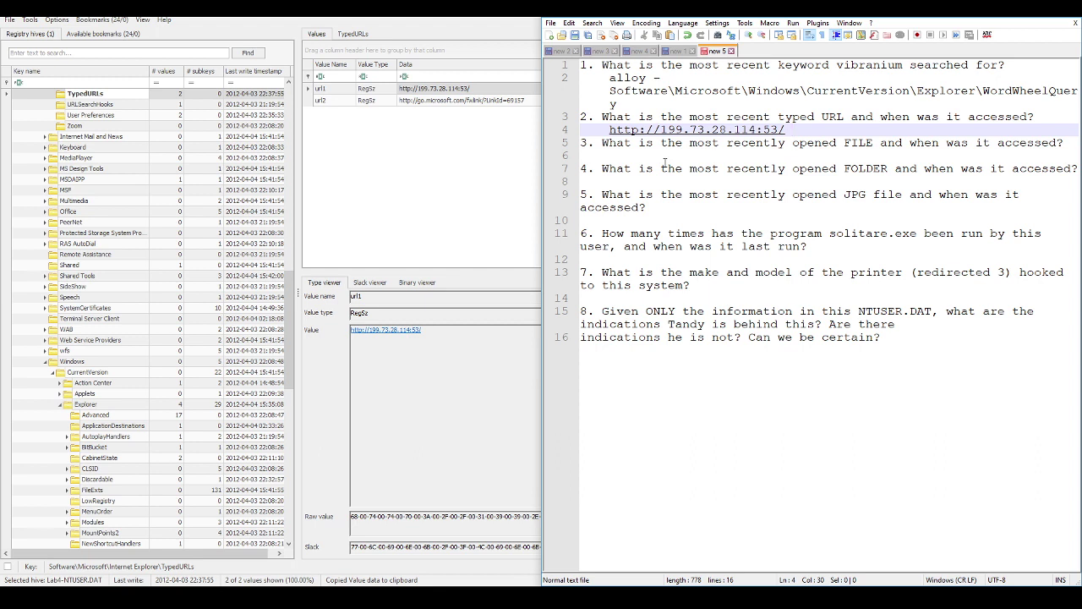
# Step: Append the key path Software\Microsoft\Internet Explorer\TypedURLs, deleting the hive file prefix
pyautogui.rightClick(92, 99)
pyautogui.moveTo(153, 164)
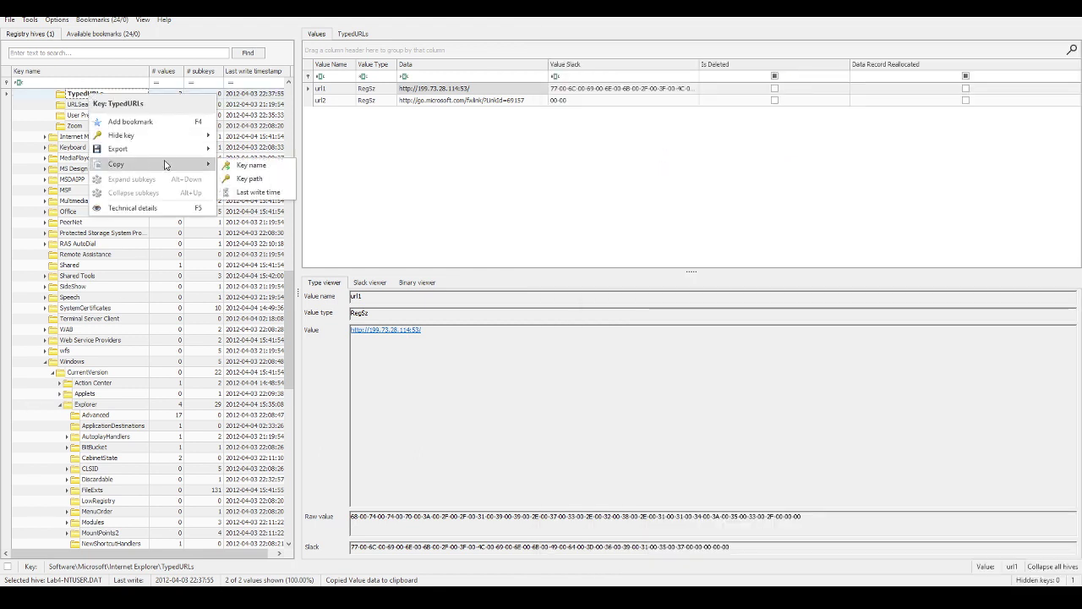
pyautogui.click(249, 179)
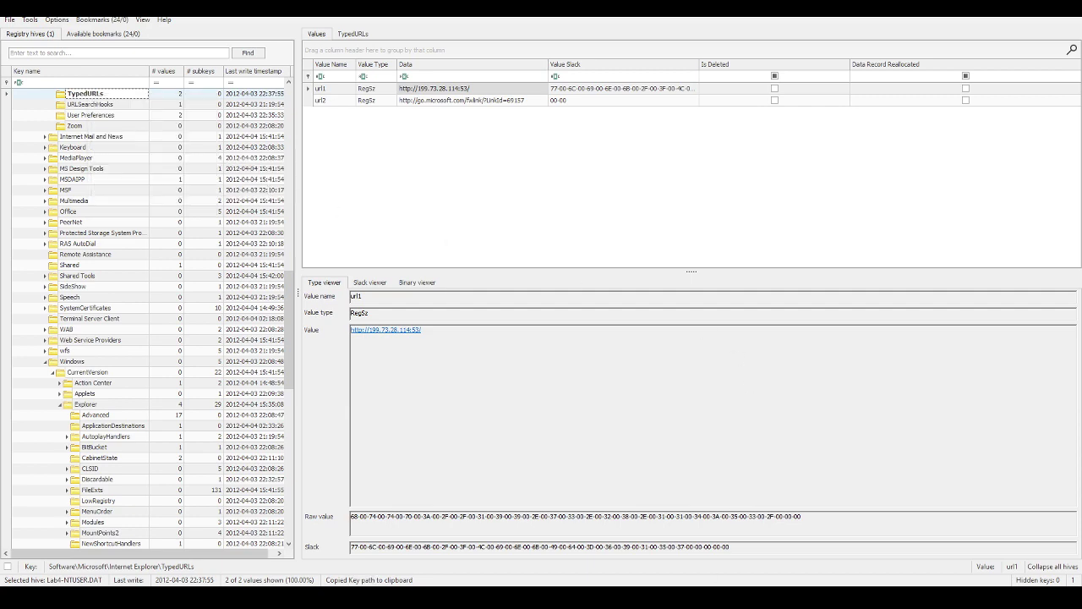
pyautogui.hotkey('alt', 'Tab')
pyautogui.hotkey('ctrl', 'v')
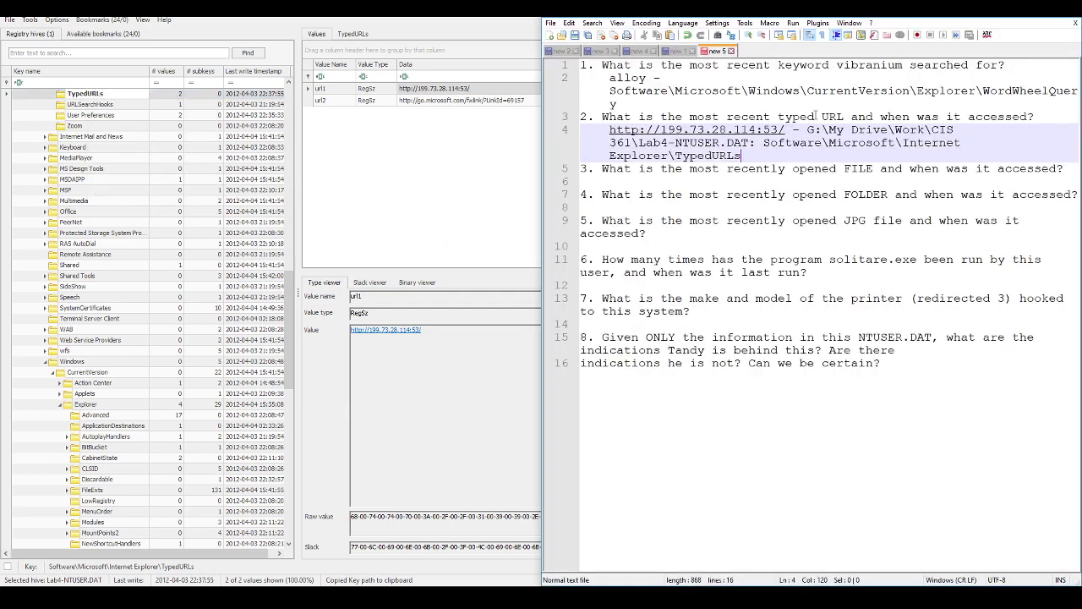
pyautogui.click(807, 130)
pyautogui.moveTo(807, 131); pyautogui.dragTo(763, 143)
pyautogui.press('Delete')
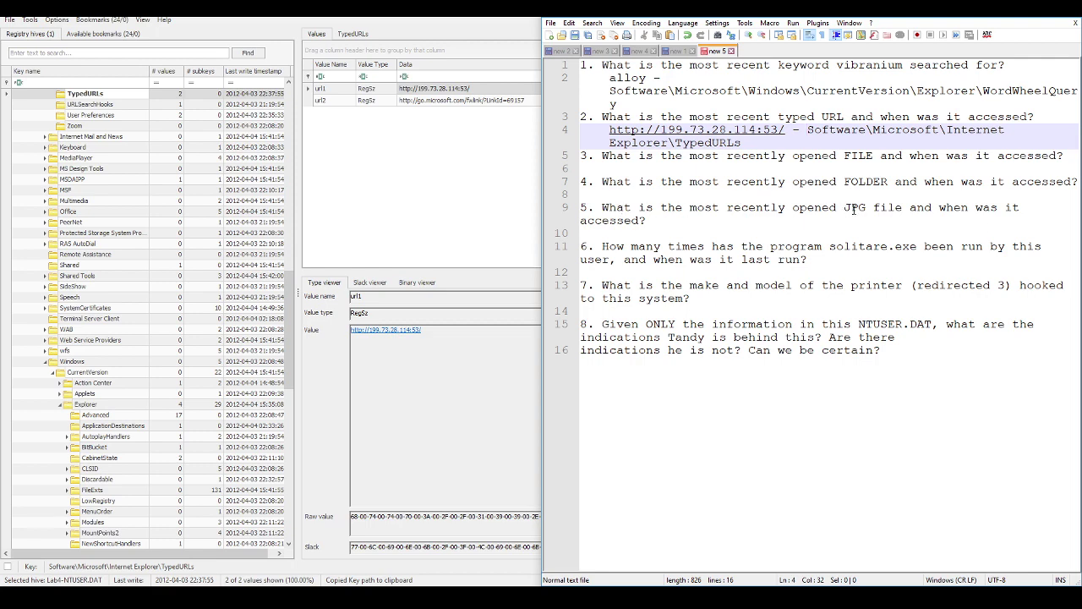
# Step: Jump to the UserAssist bookmark and expand both GUID subkeys down to their Count keys
pyautogui.click(100, 21)
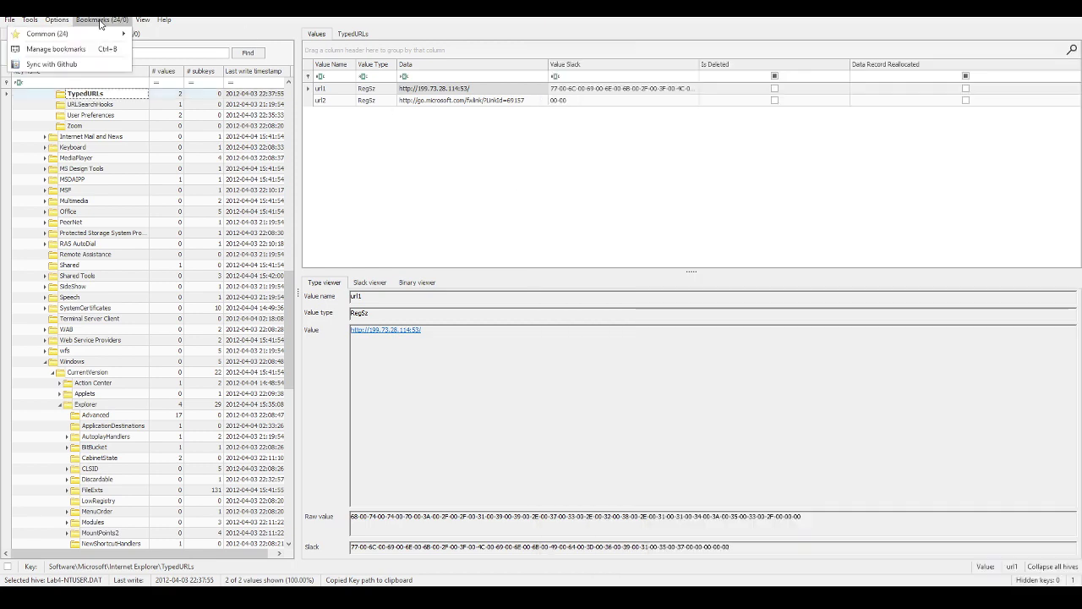
pyautogui.moveTo(121, 35)
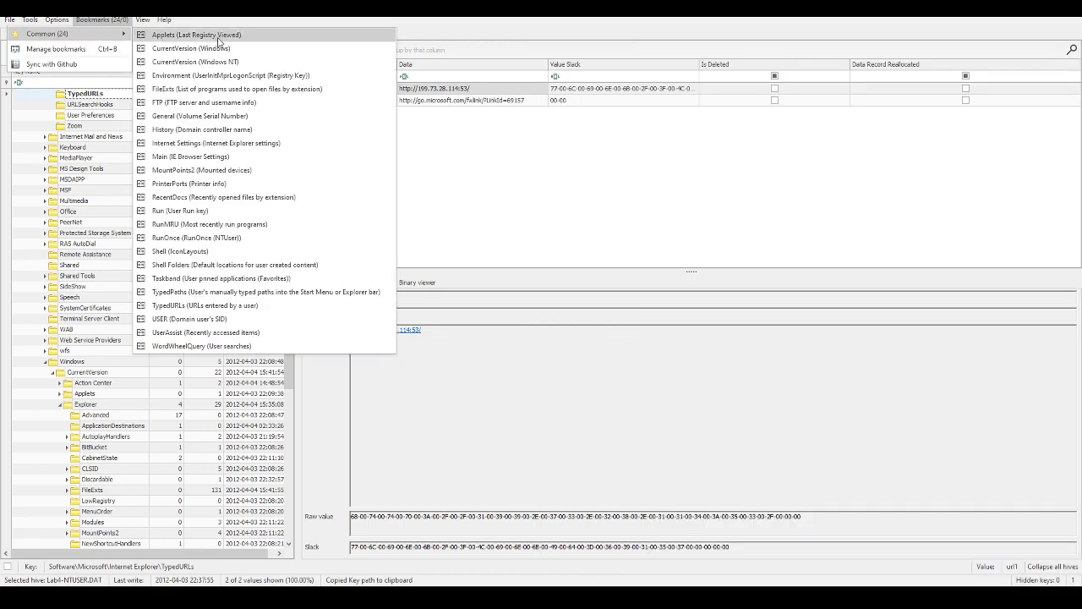
pyautogui.click(254, 333)
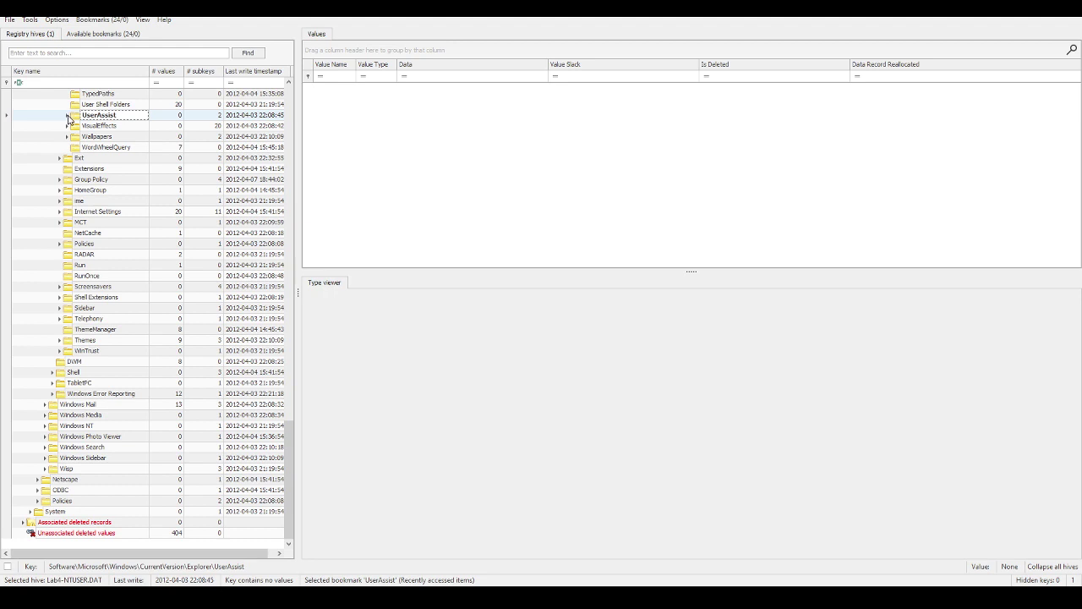
pyautogui.click(68, 116)
pyautogui.click(74, 126)
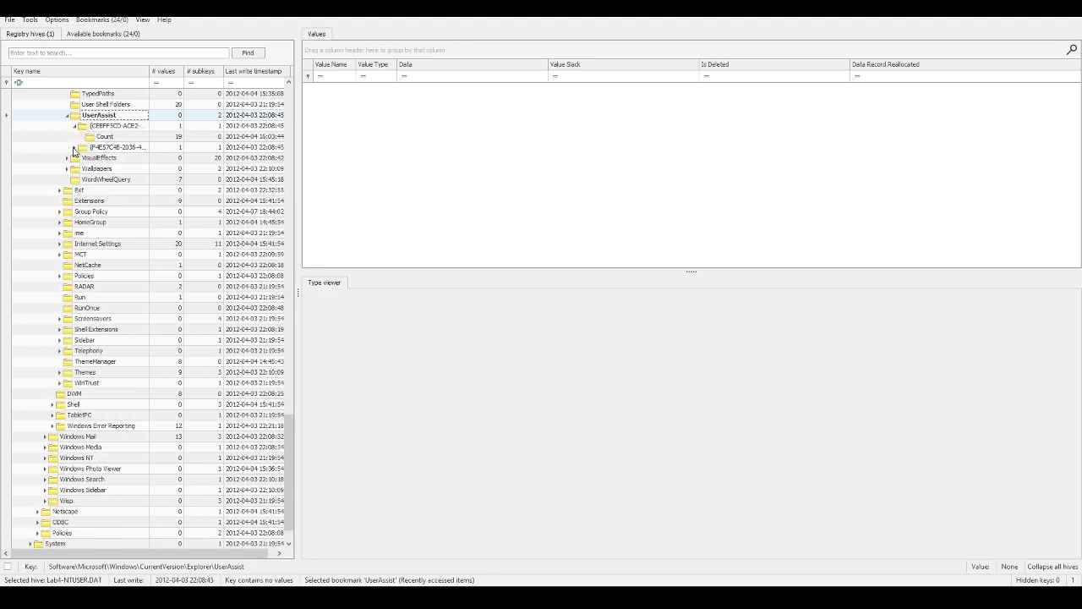
pyautogui.click(74, 147)
pyautogui.click(103, 126)
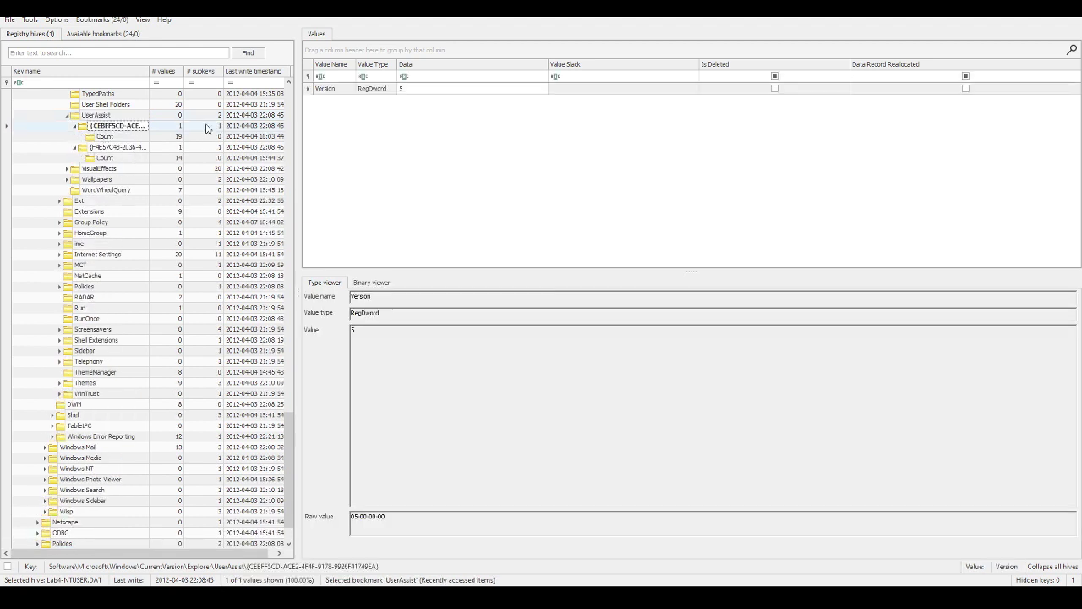
pyautogui.click(105, 136)
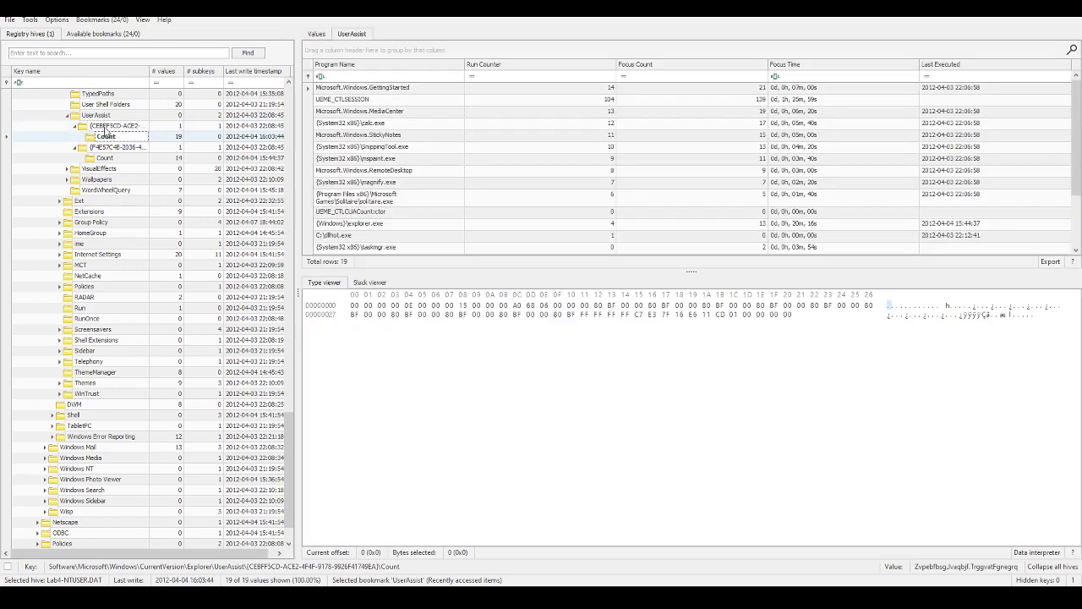
# Step: Compare the 19-entry and 14-entry Count keys, widening the Program Name column in each
pyautogui.click(105, 158)
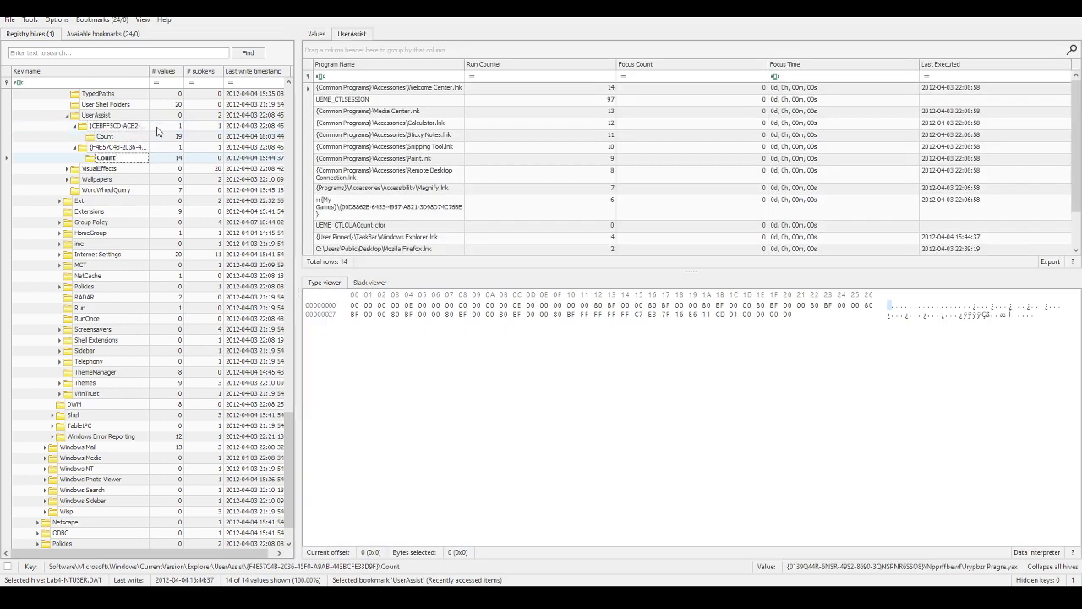
pyautogui.click(115, 135)
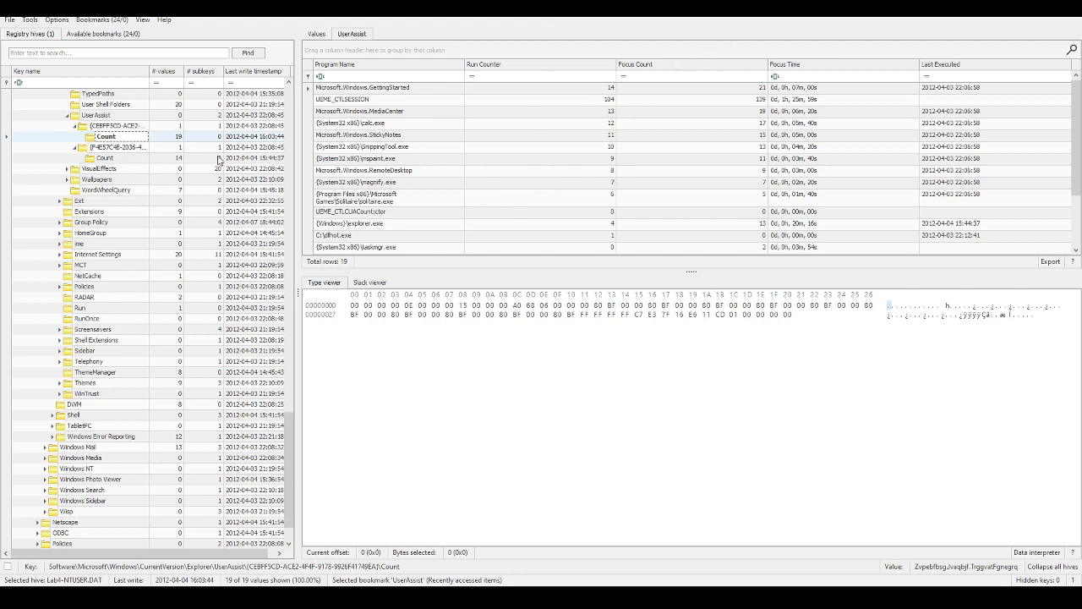
pyautogui.click(114, 159)
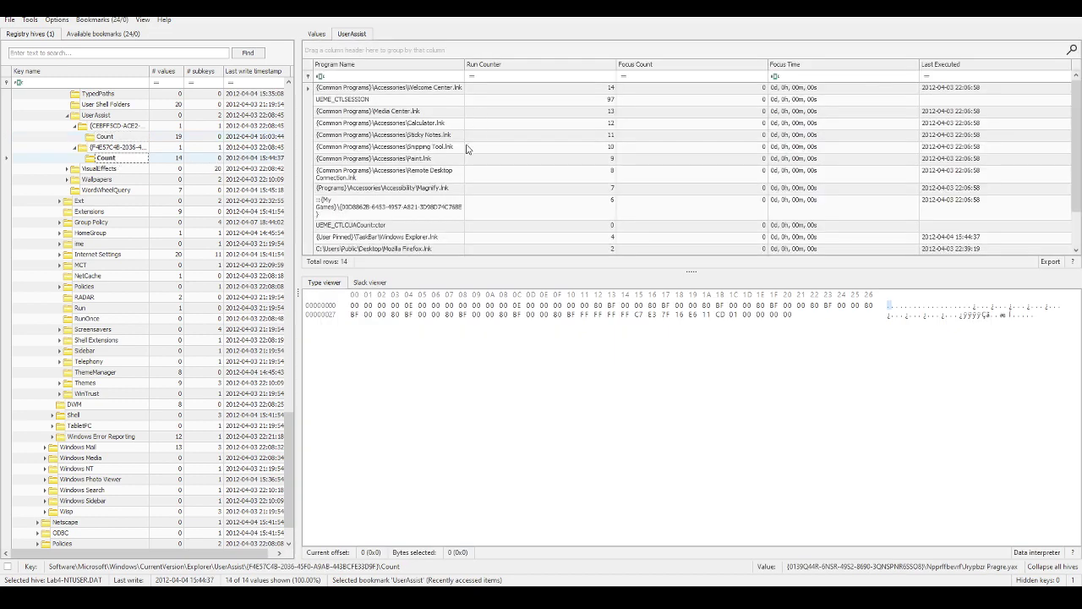
pyautogui.moveTo(464, 65); pyautogui.dragTo(539, 65)
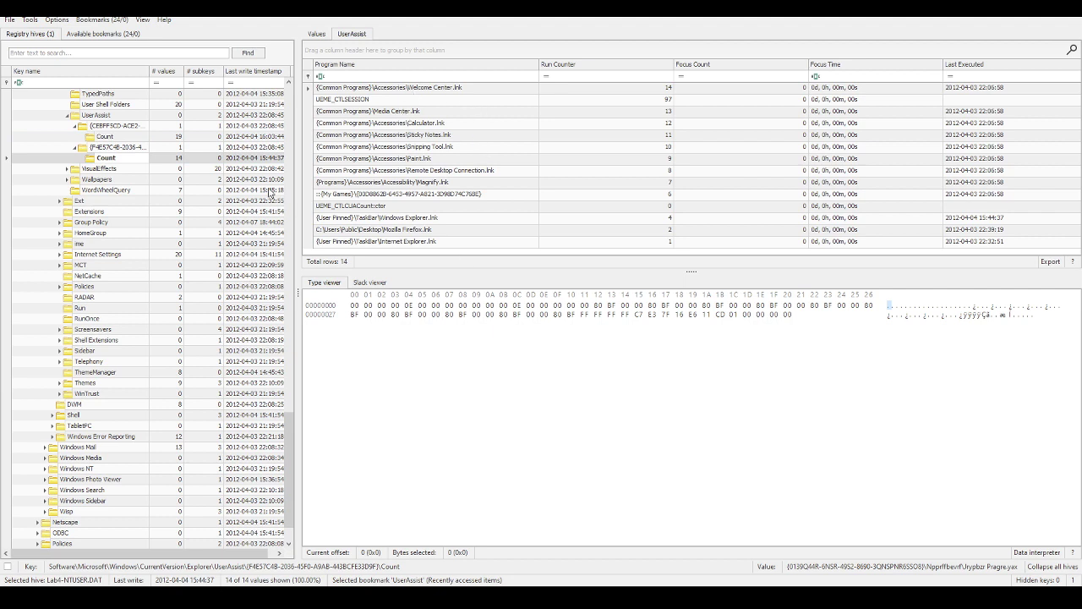
pyautogui.click(105, 136)
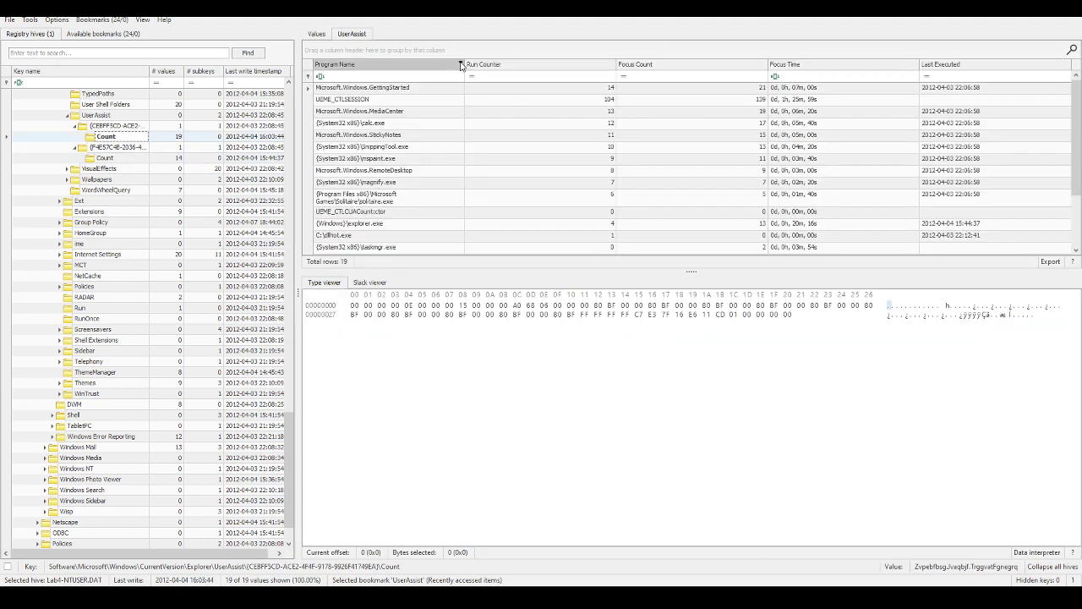
pyautogui.moveTo(464, 65); pyautogui.dragTo(492, 66)
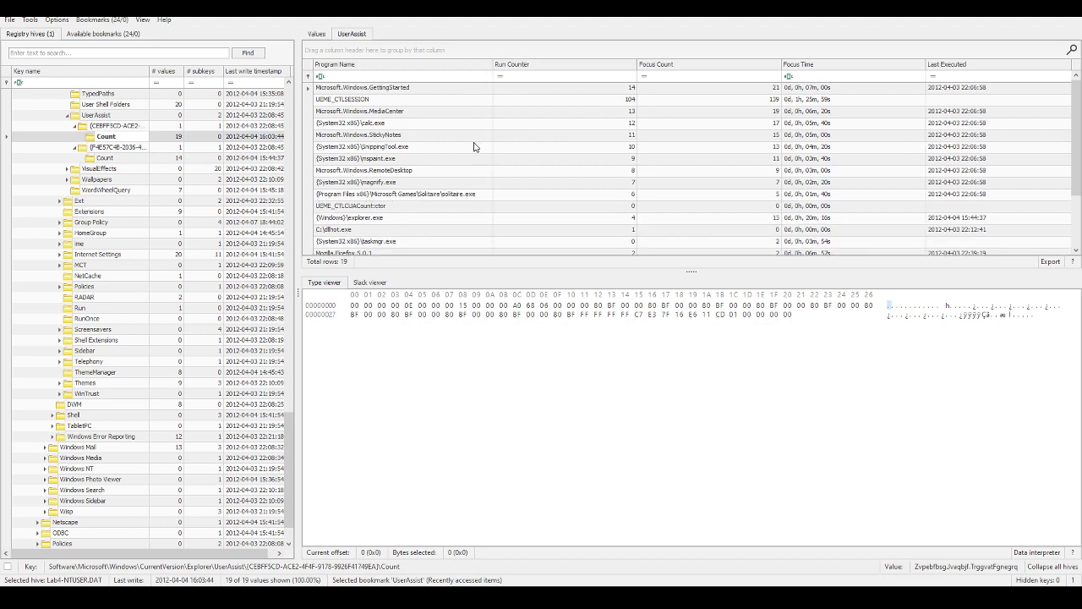
pyautogui.scroll(-2, 483, 121)
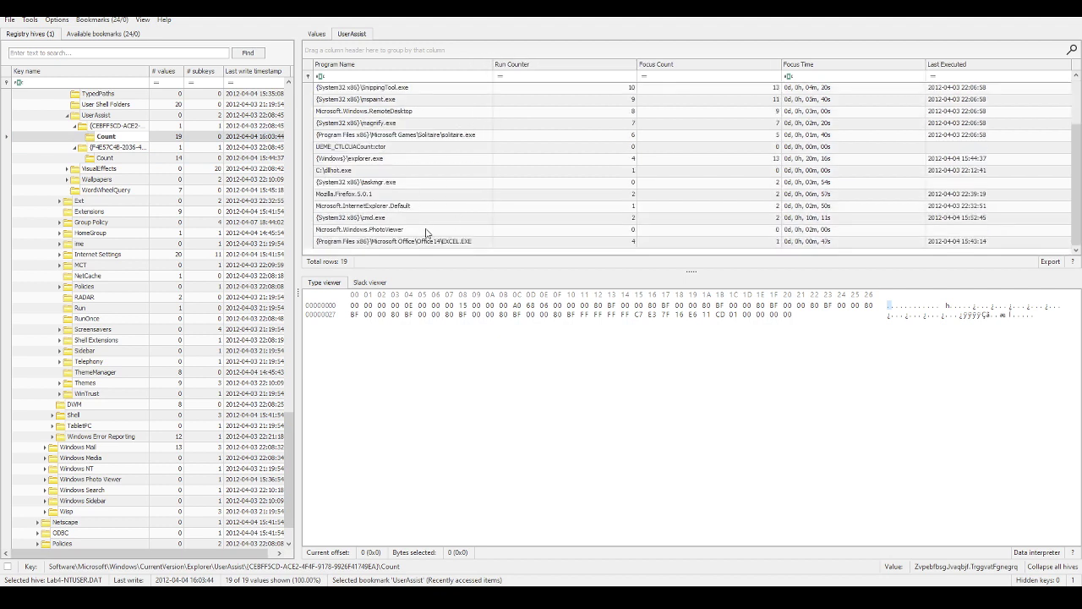
pyautogui.scroll(2, 431, 233)
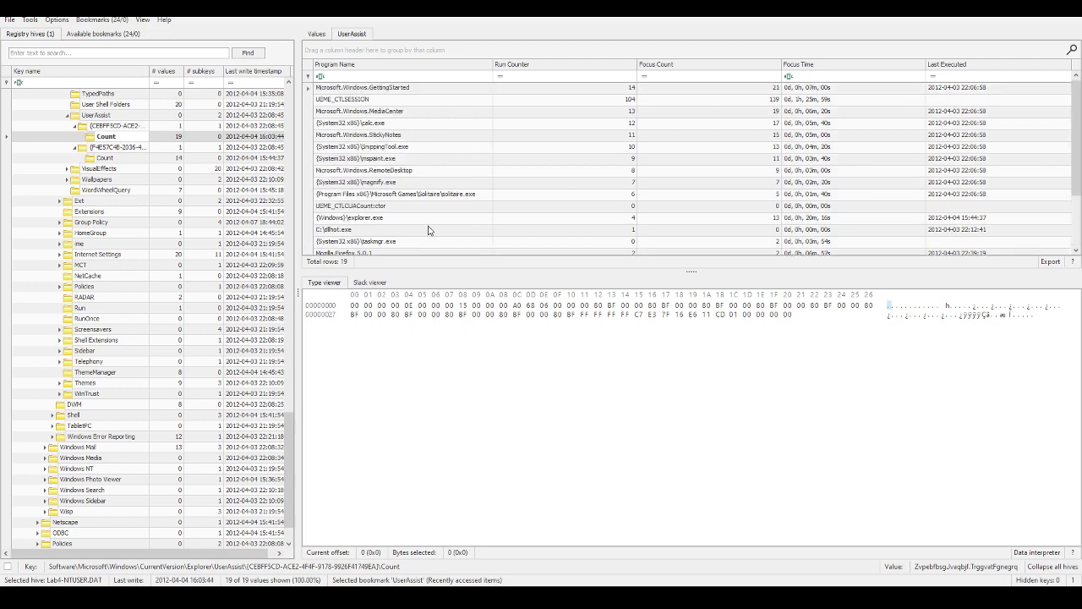
# Step: Jump to the RecentDocs bookmark and expand it into its .JPG, .xls, .xlsx and Folder subkeys
pyautogui.click(89, 19)
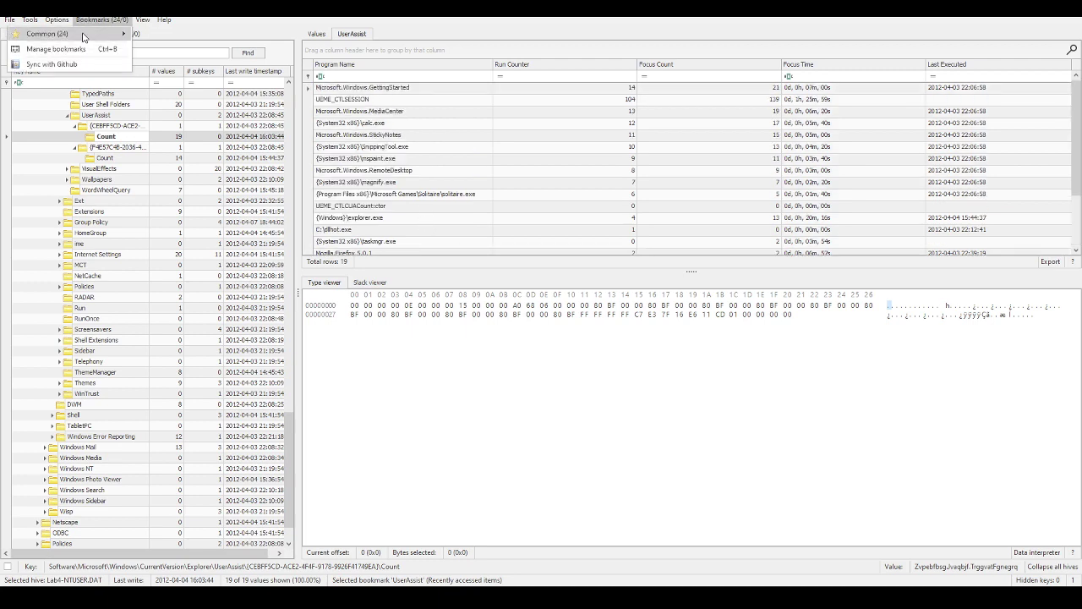
pyautogui.moveTo(88, 33)
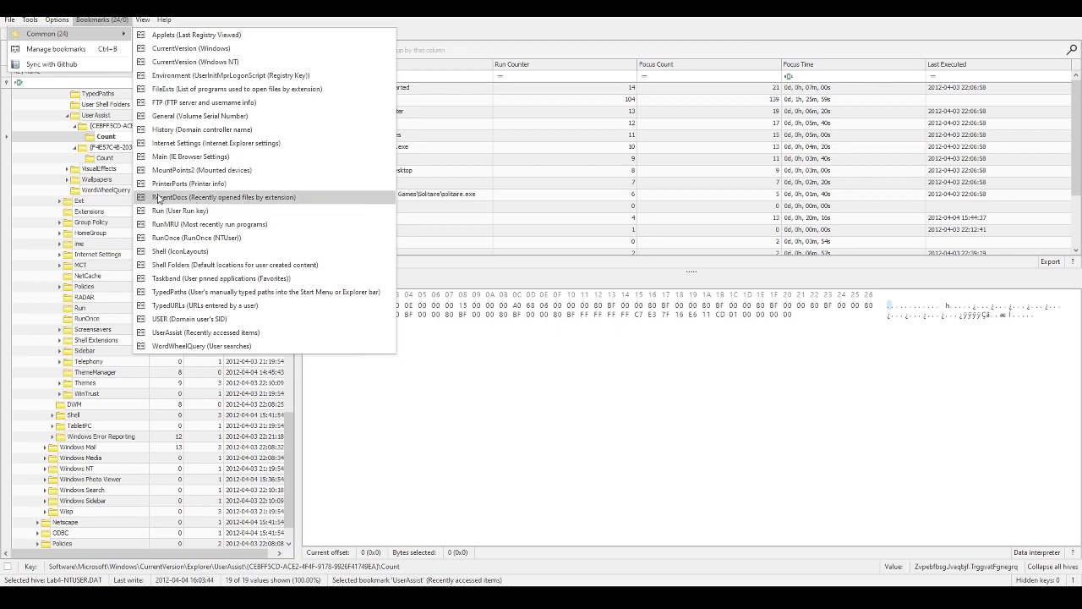
pyautogui.click(162, 197)
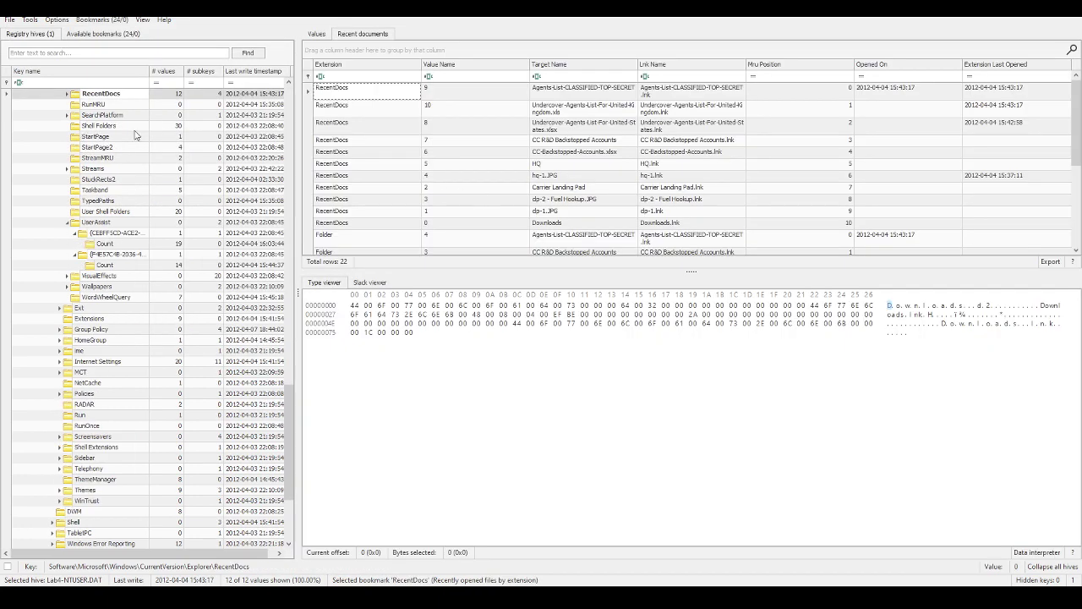
pyautogui.scroll(-2, 499, 122)
pyautogui.scroll(2, 507, 126)
pyautogui.scroll(-2, 593, 188)
pyautogui.scroll(-3, 541, 166)
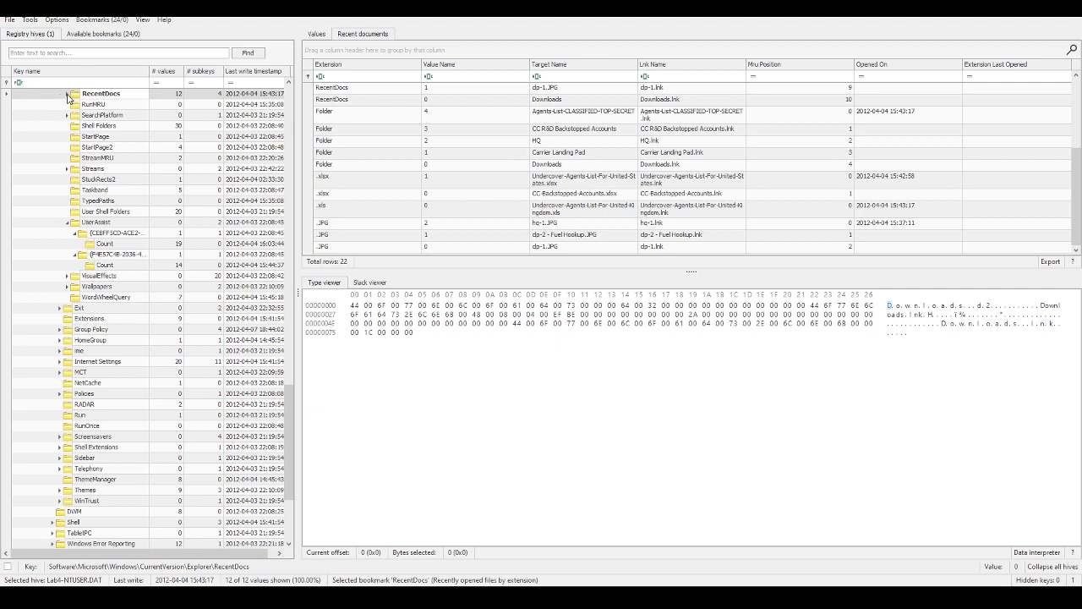
pyautogui.click(68, 94)
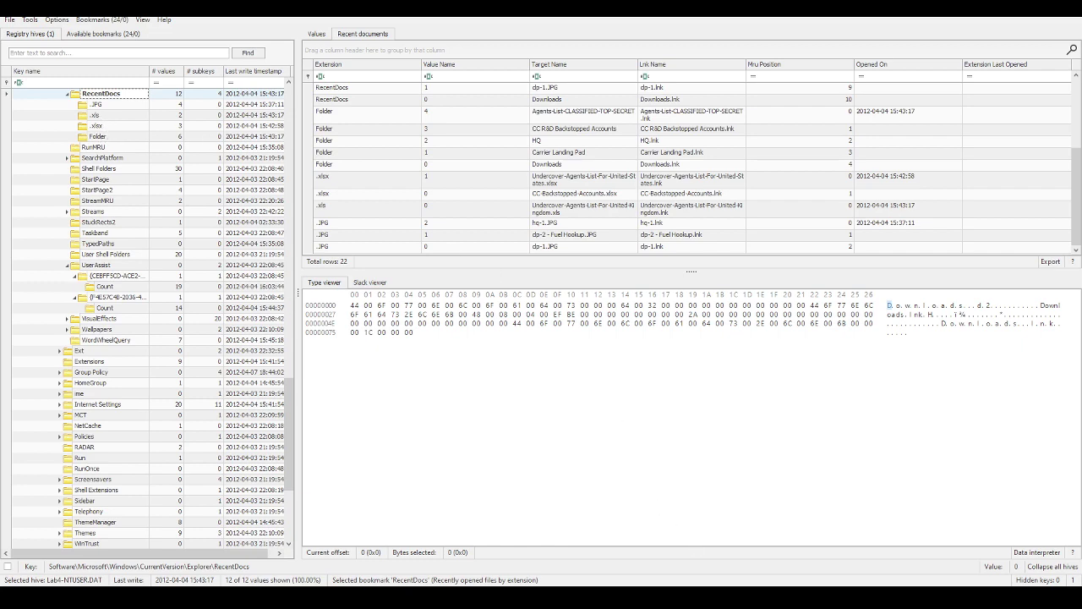
pyautogui.hotkey('alt', 'Tab')
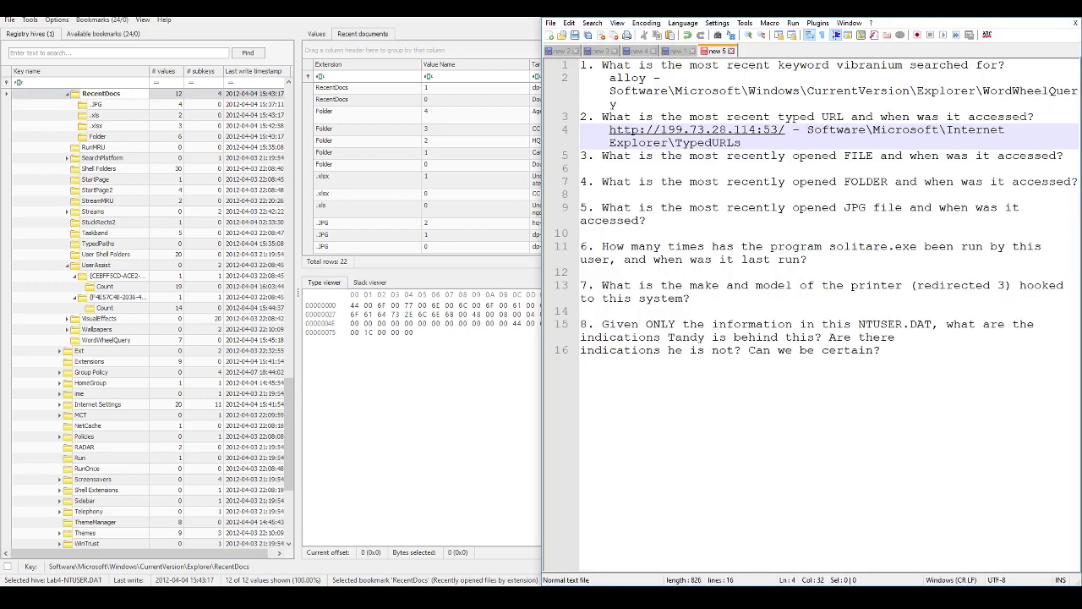
pyautogui.hotkey('alt', 'Tab')
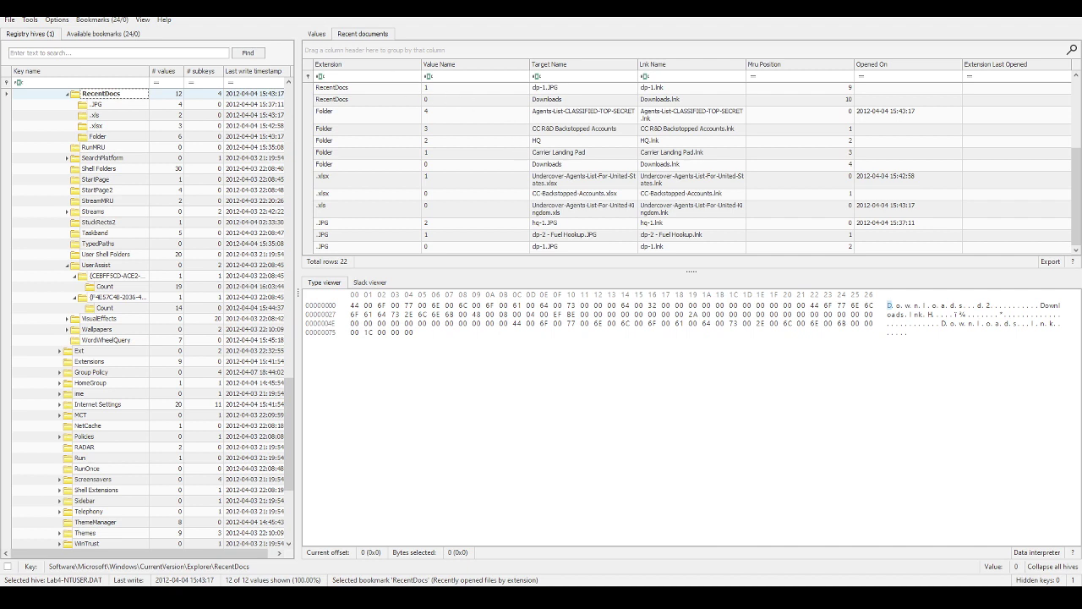
# Step: Check RecentDocs' MRUListEx data and select the top entry, Agents-List-CLASSIFIED-TOP-SECRET
pyautogui.click(317, 35)
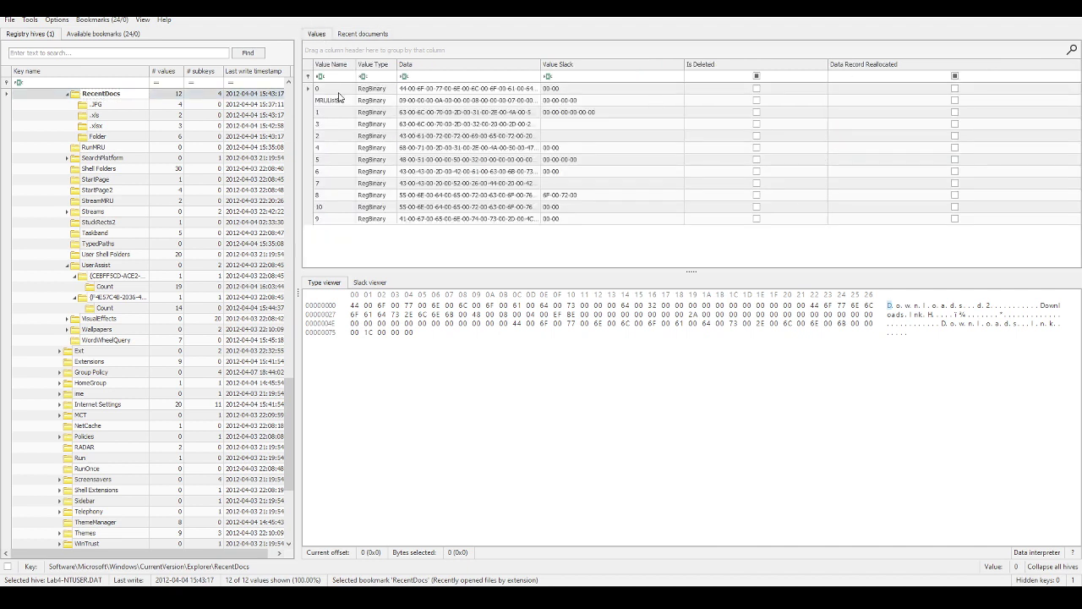
pyautogui.click(328, 101)
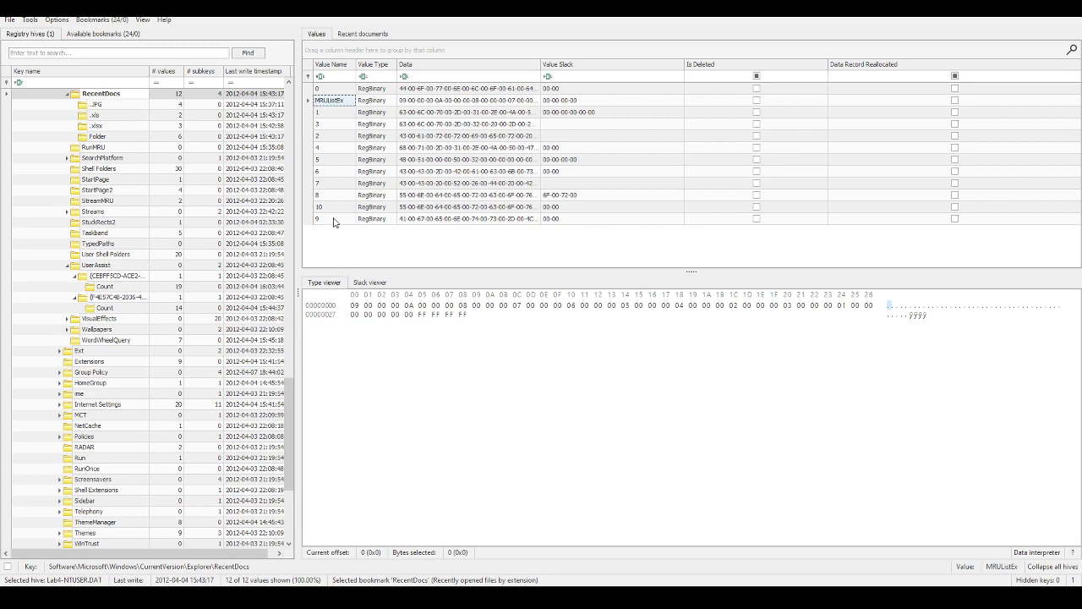
pyautogui.click(334, 220)
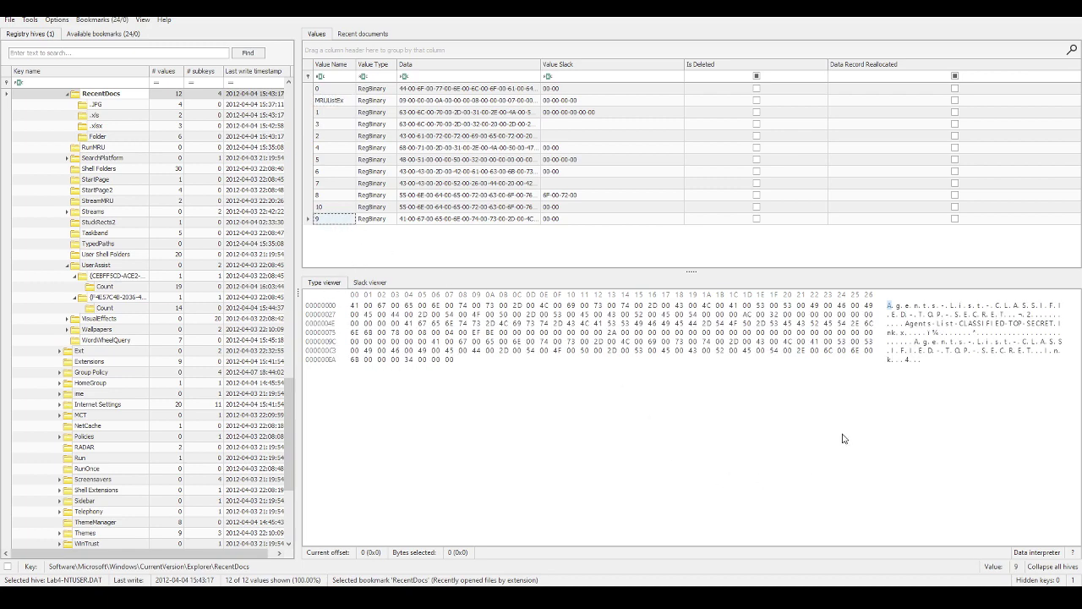
pyautogui.click(381, 36)
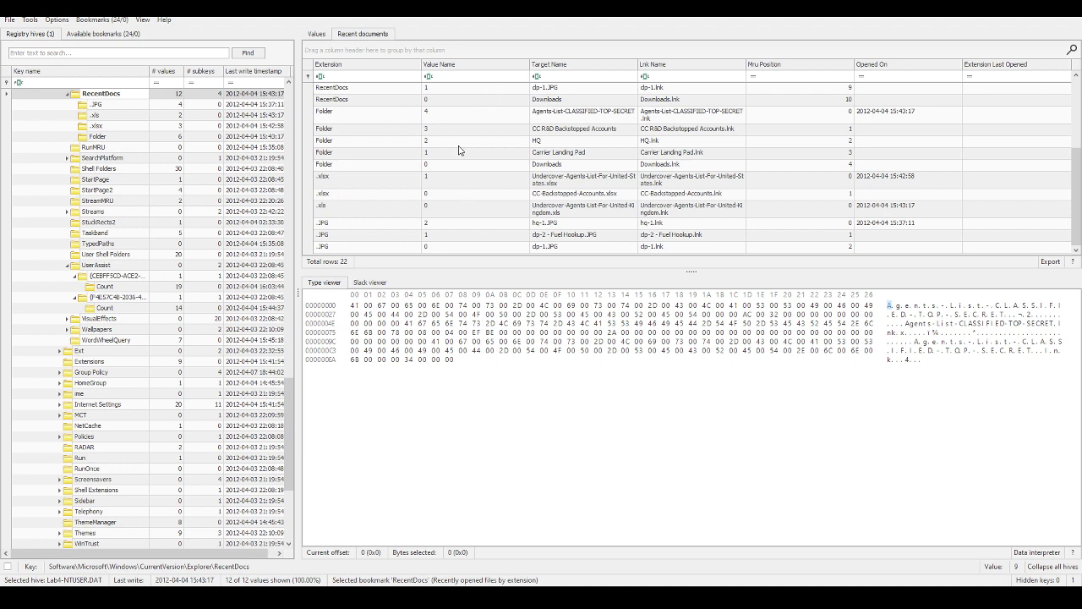
pyautogui.scroll(5, 473, 202)
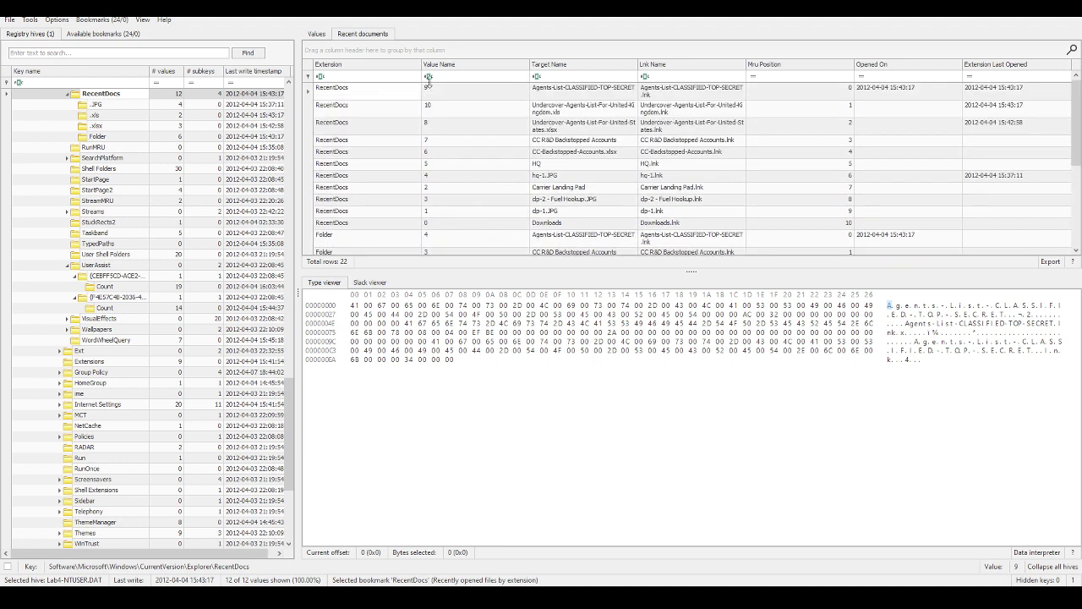
pyautogui.click(461, 95)
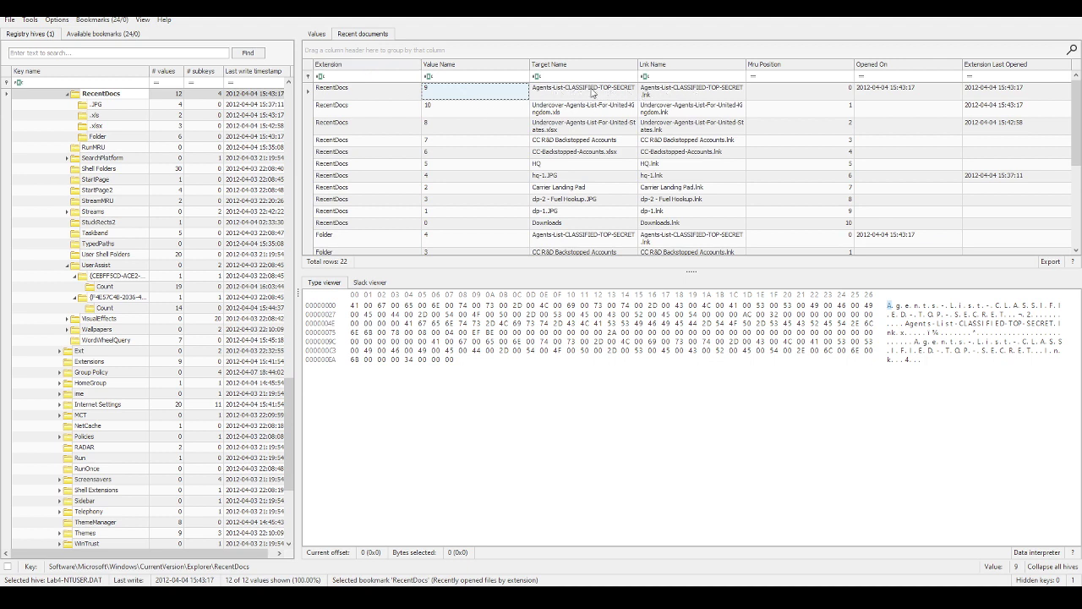
pyautogui.click(592, 93)
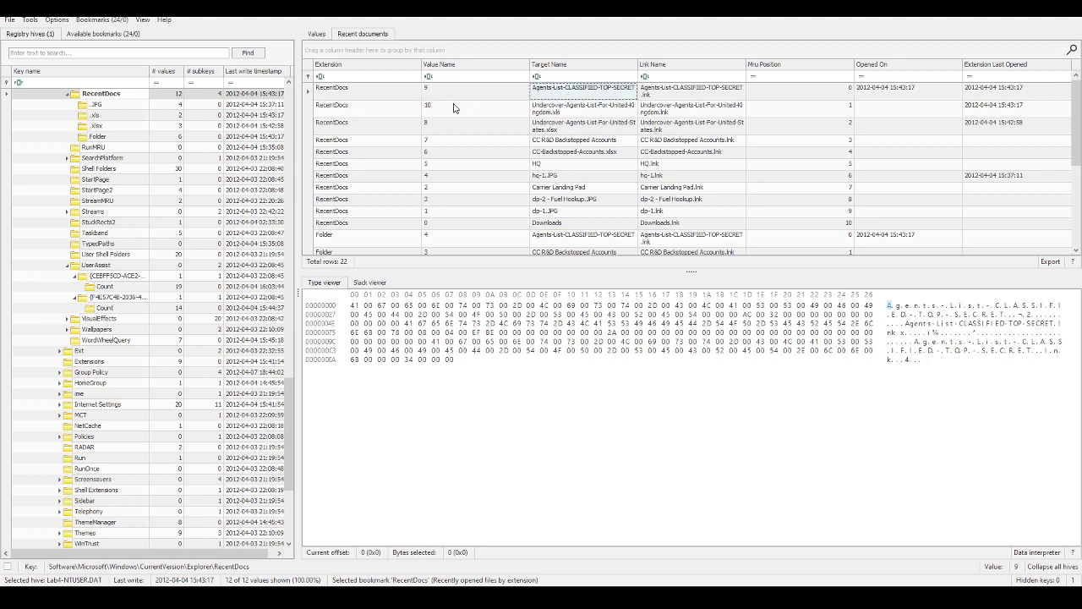
# Step: Recheck MRUListEx and select the Target Names of Undercover-Agents-List-For-United-Kingdom.xls and entry 10
pyautogui.click(316, 34)
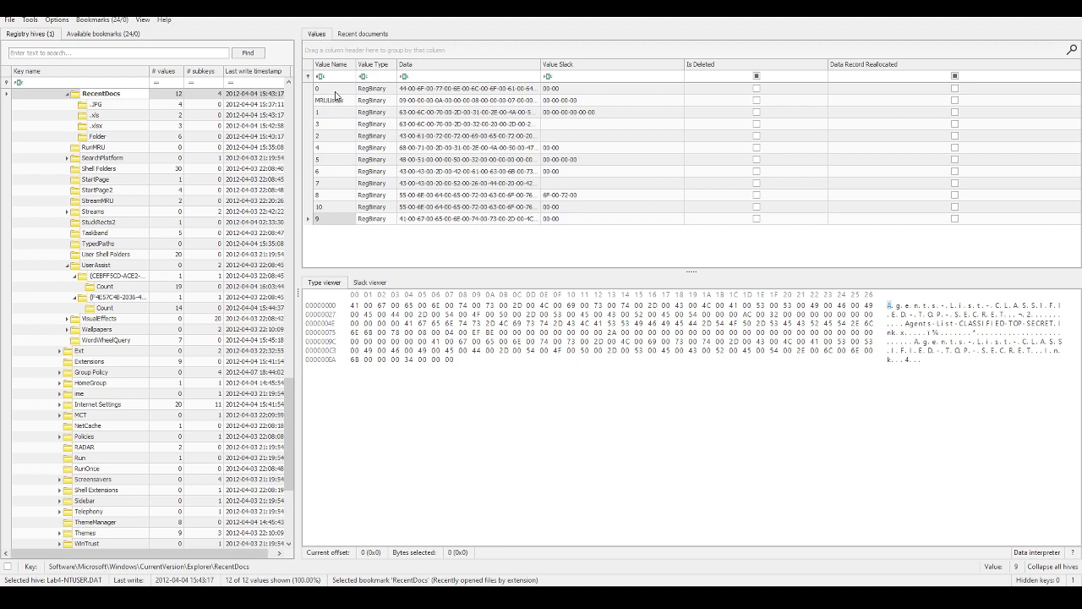
pyautogui.click(337, 100)
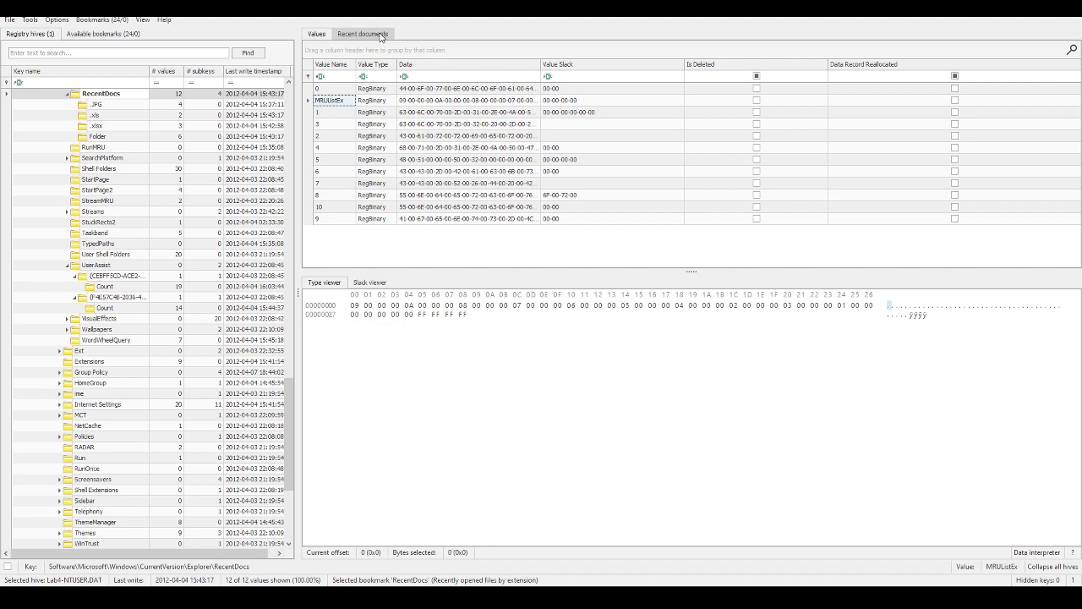
pyautogui.click(378, 35)
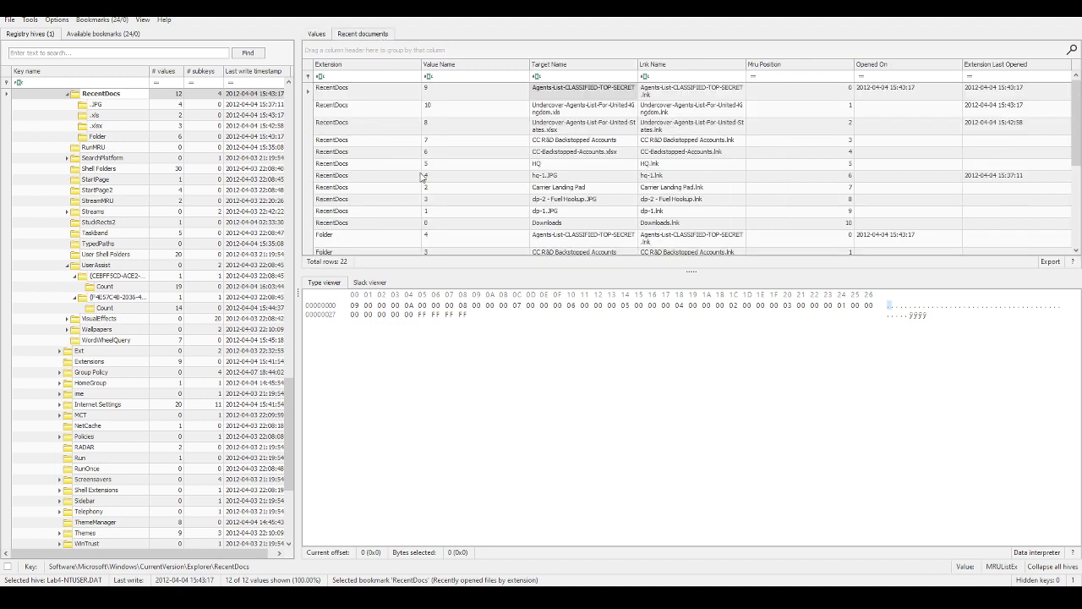
pyautogui.click(478, 108)
pyautogui.click(578, 111)
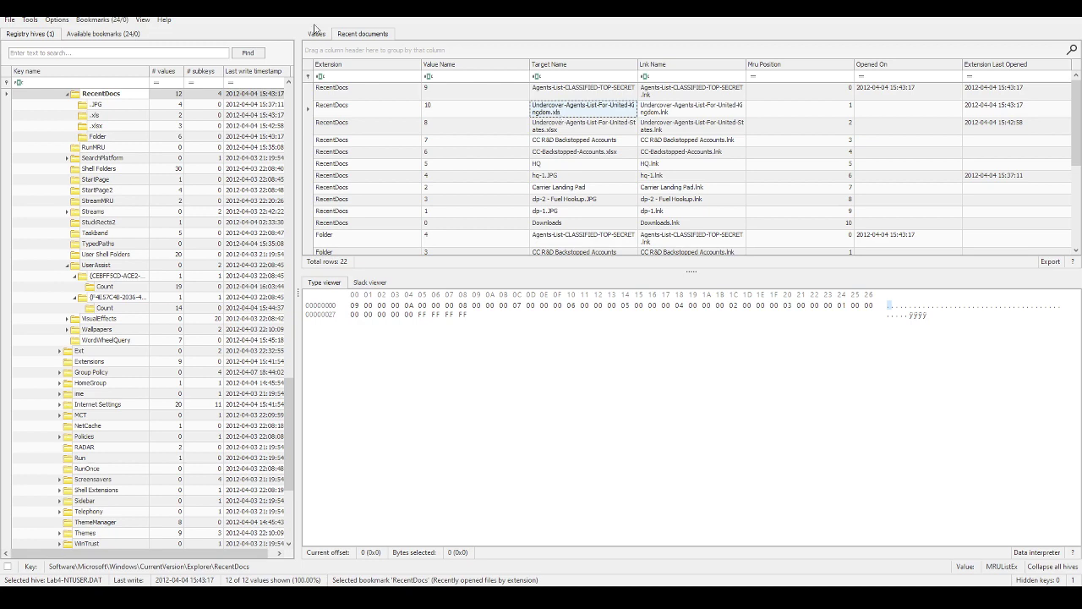
pyautogui.click(316, 34)
pyautogui.click(368, 35)
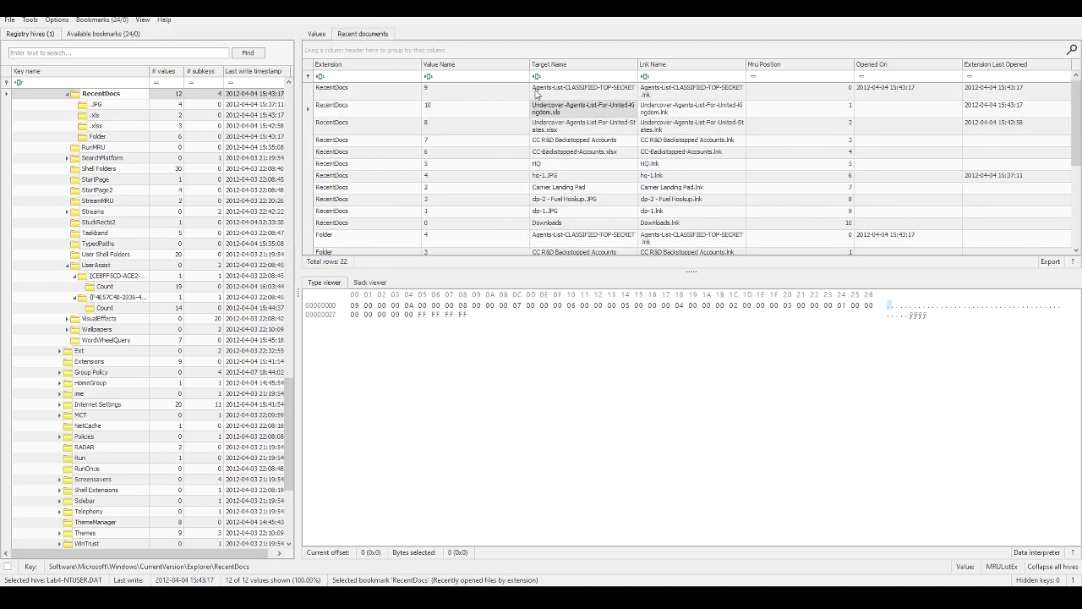
pyautogui.click(466, 113)
pyautogui.click(580, 107)
# Step: Paste Undercover-Agents-List-For-United-Kingdom.xls under question 3, removing the 'Target Name' label
pyautogui.hotkey('alt', 'Tab')
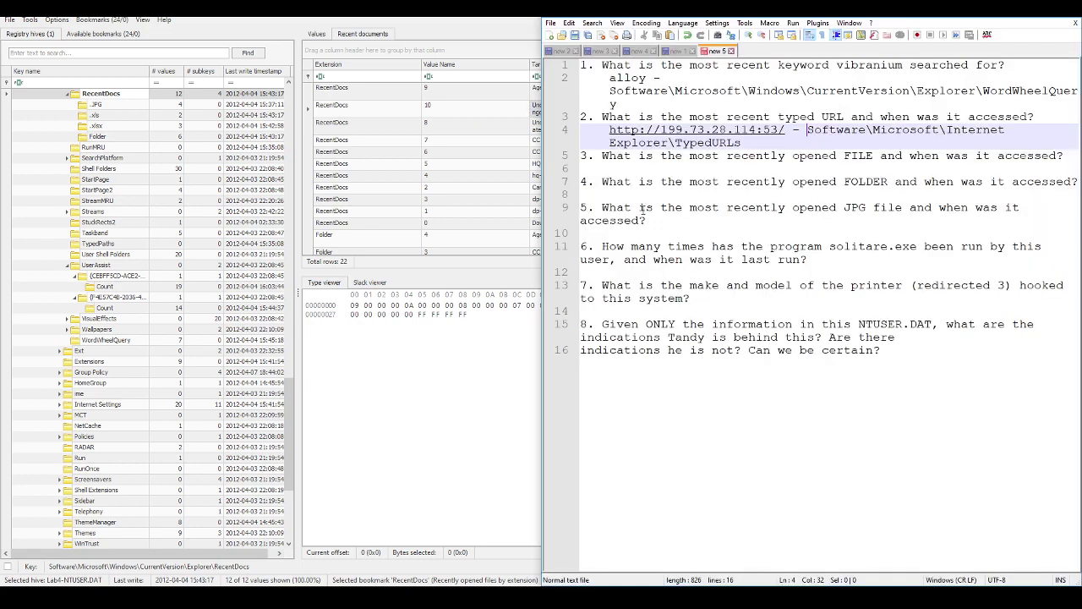
pyautogui.click(672, 169)
pyautogui.write('Target Name Undercover-Agents-List-For-United-Kingdom.xls')
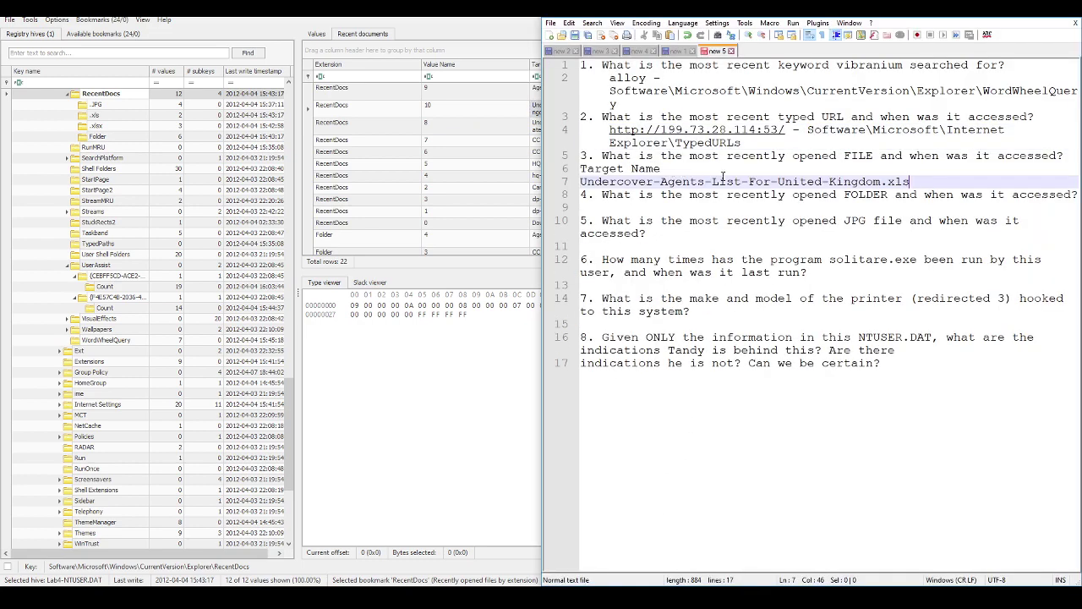
pyautogui.press('Up')
pyautogui.hotkey('shift', 'Home')
pyautogui.press('BackSpace')
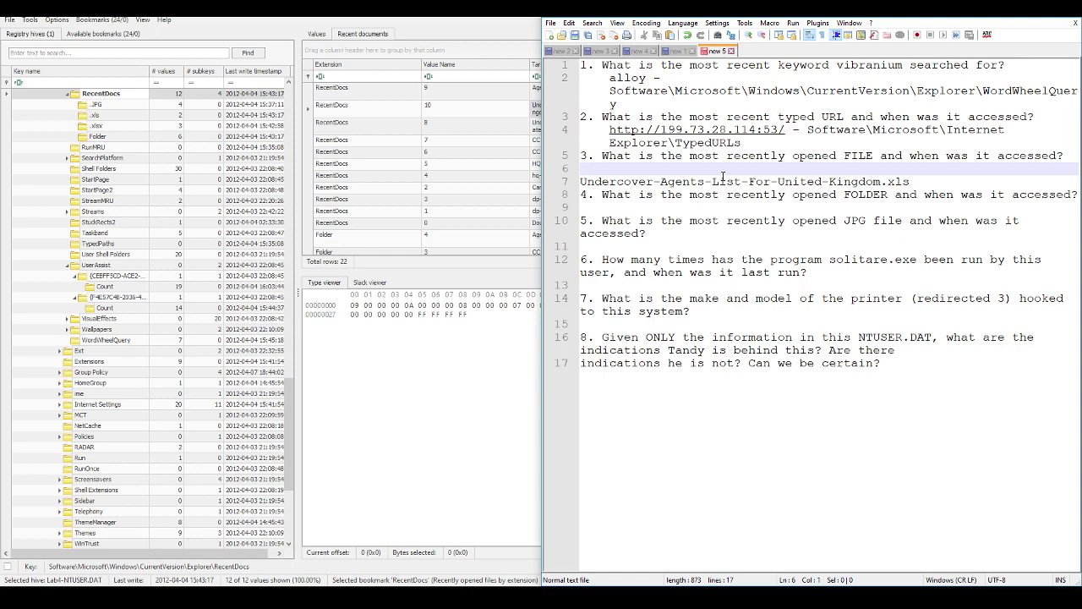
pyautogui.press('Delete')
pyautogui.press('Tab')
pyautogui.press('End')
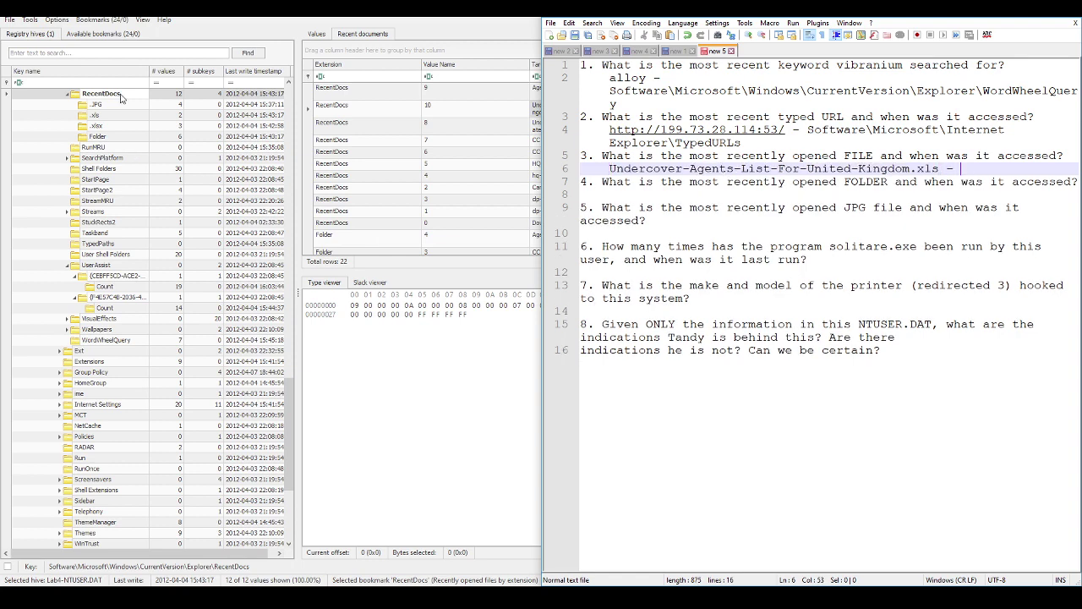
# Step: Add the RecentDocs key path to answer 3, deleting the hive file prefix
pyautogui.rightClick(121, 95)
pyautogui.moveTo(196, 164)
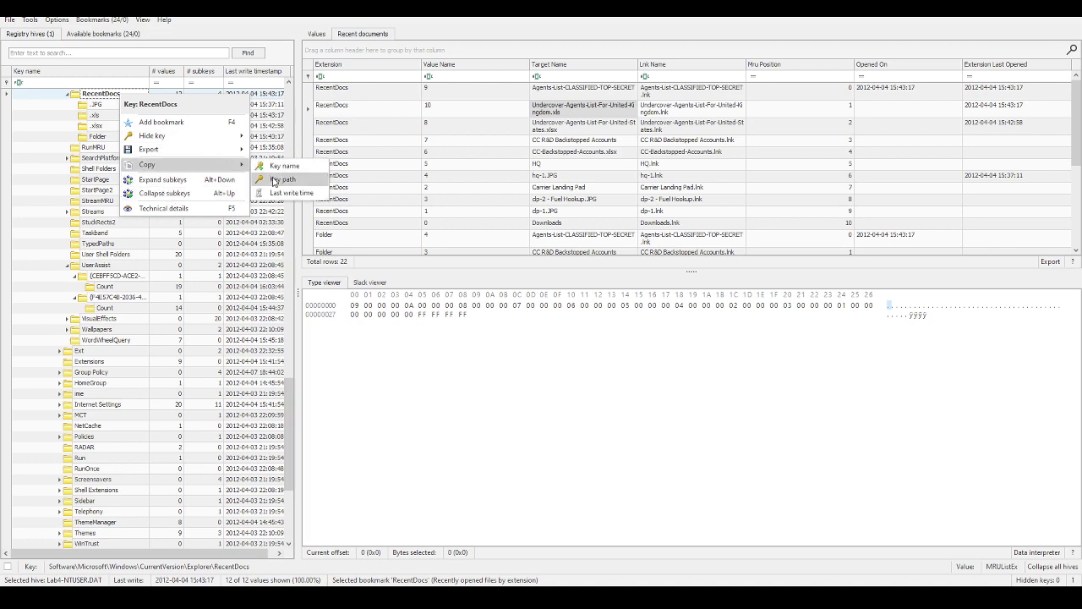
pyautogui.click(275, 179)
pyautogui.hotkey('alt', 'Tab')
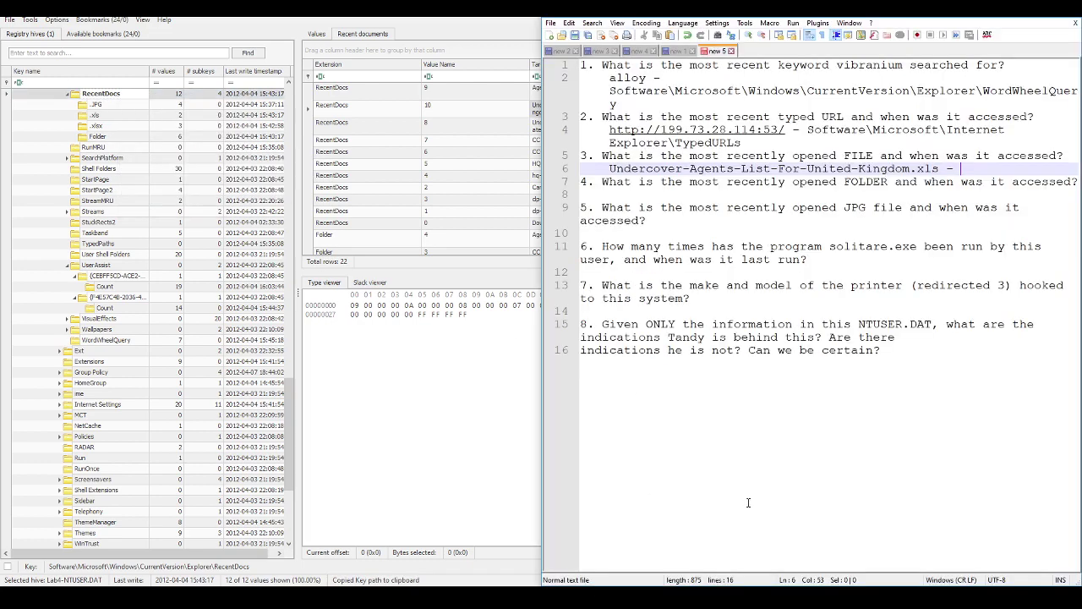
pyautogui.hotkey('ctrl', 'v')
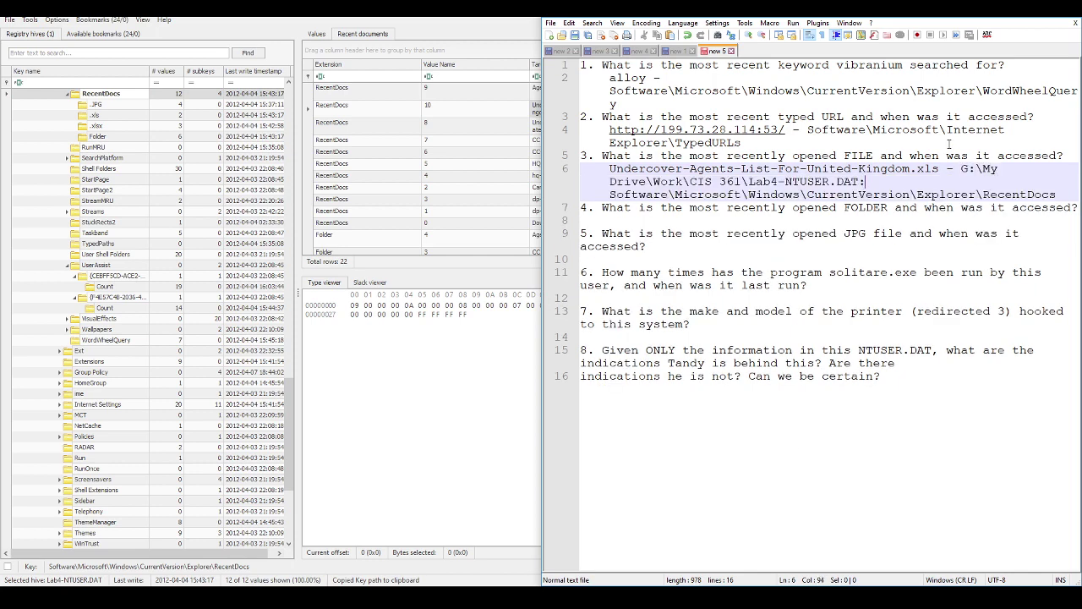
pyautogui.press('Up')
pyautogui.press('Up')
pyautogui.hotkey('shift', 'Down')
pyautogui.press('Delete')
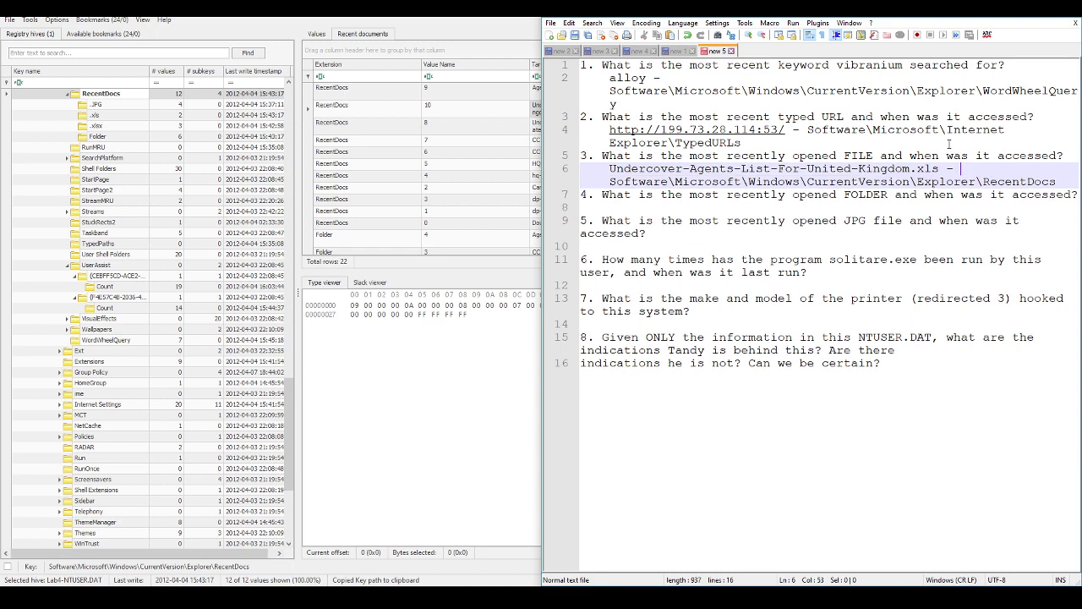
pyautogui.press('Down')
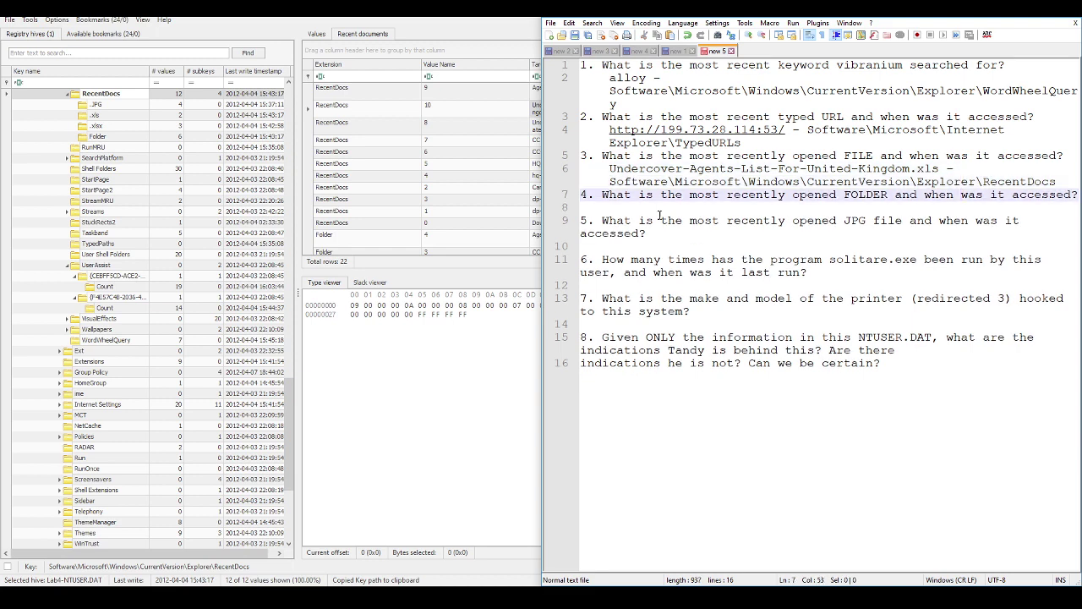
pyautogui.press('Down')
# Step: Paste Agents-List-CLASSIFIED-TOP-SECRET under question 4, removing its 'Target Name' label
pyautogui.hotkey('alt', 'Tab')
pyautogui.click(578, 95)
pyautogui.hotkey('alt', 'Tab')
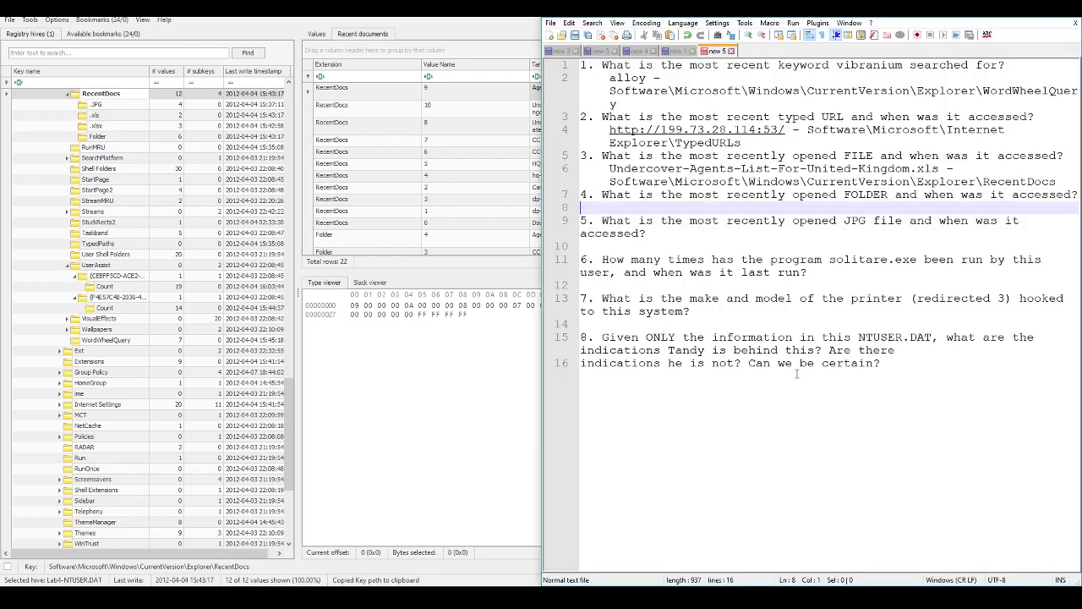
pyautogui.hotkey('ctrl', 'v')
pyautogui.click(684, 206)
pyautogui.hotkey('shift', 'Home')
pyautogui.press('BackSpace')
pyautogui.press('Delete')
pyautogui.press('Tab')
pyautogui.press('End')
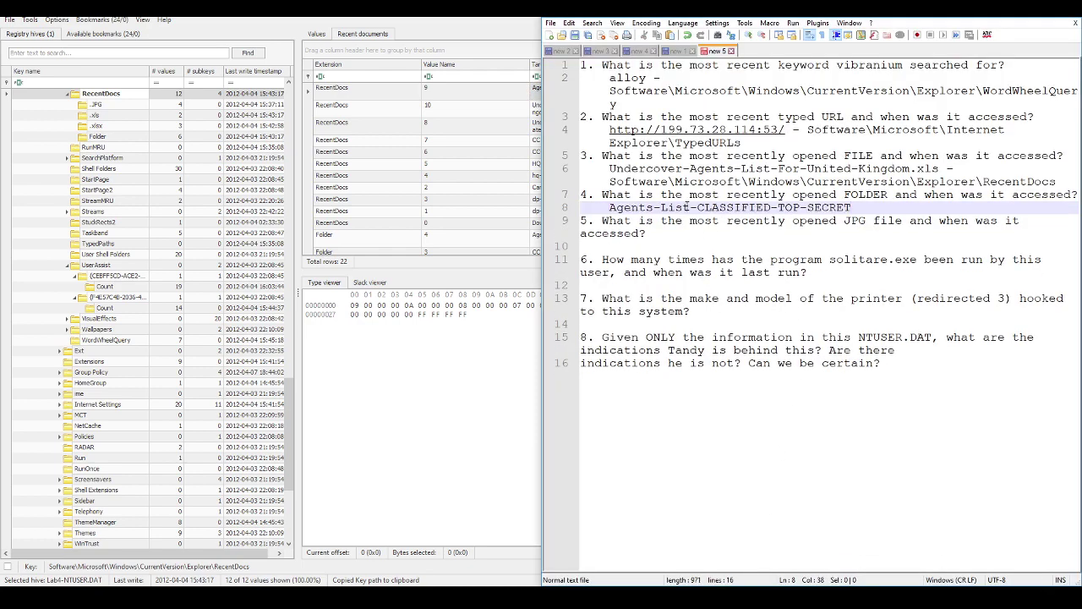
# Step: Copy answer 3's RecentDocs key path into answer 4, then add an empty line under question 5
pyautogui.press('Up')
pyautogui.press('Up')
pyautogui.press('End')
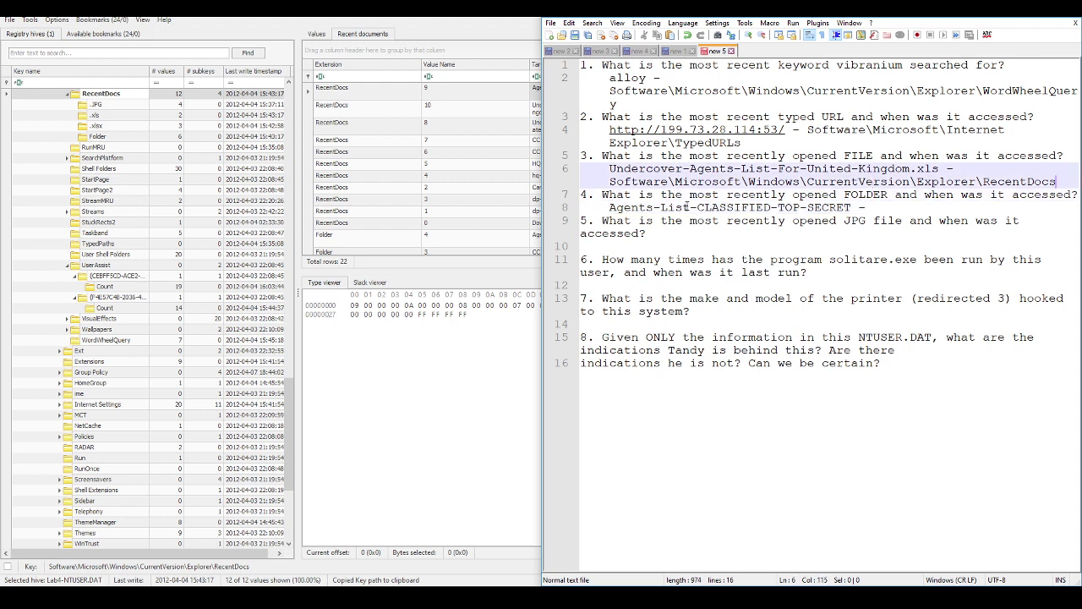
pyautogui.hotkey('shift', 'Home')
pyautogui.press('End')
pyautogui.hotkey('shift', 'Home')
pyautogui.hotkey('ctrl', 'c')
pyautogui.press('Down')
pyautogui.press('Down')
pyautogui.press('End')
pyautogui.hotkey('ctrl', 'v')
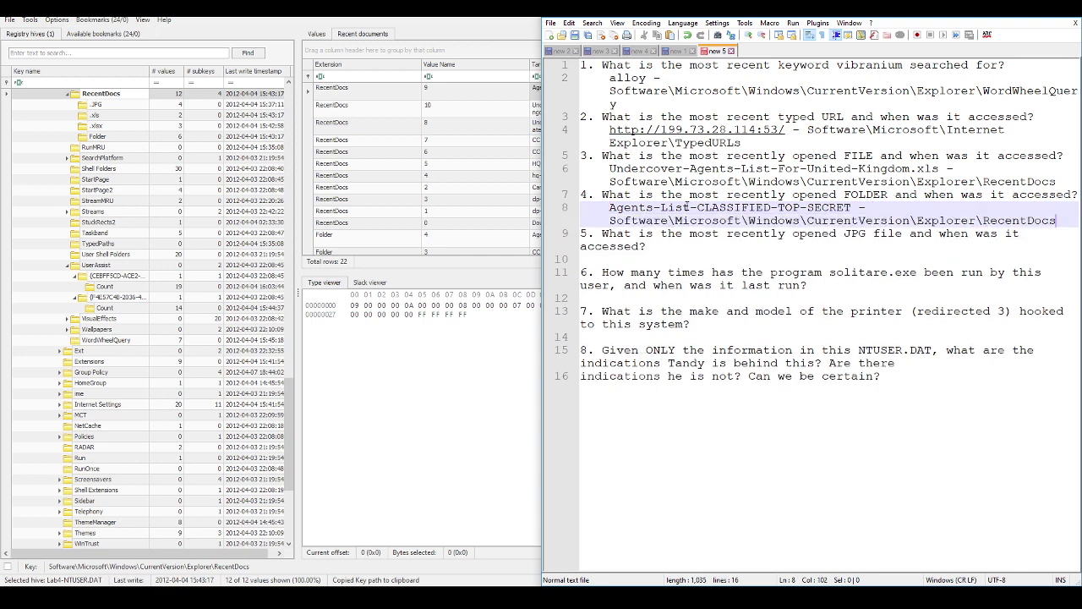
pyautogui.press('Down')
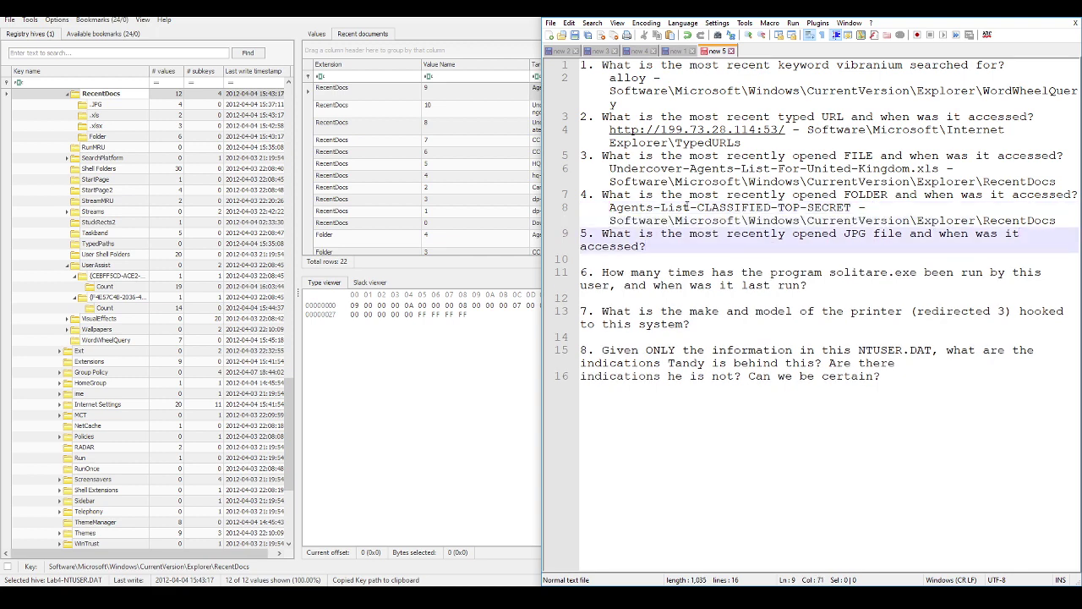
pyautogui.press('Return')
# Step: Open RecentDocs\.JPG, check its MRUListEx order, and select hq-1.JPG's Target Name
pyautogui.hotkey('alt', 'Tab')
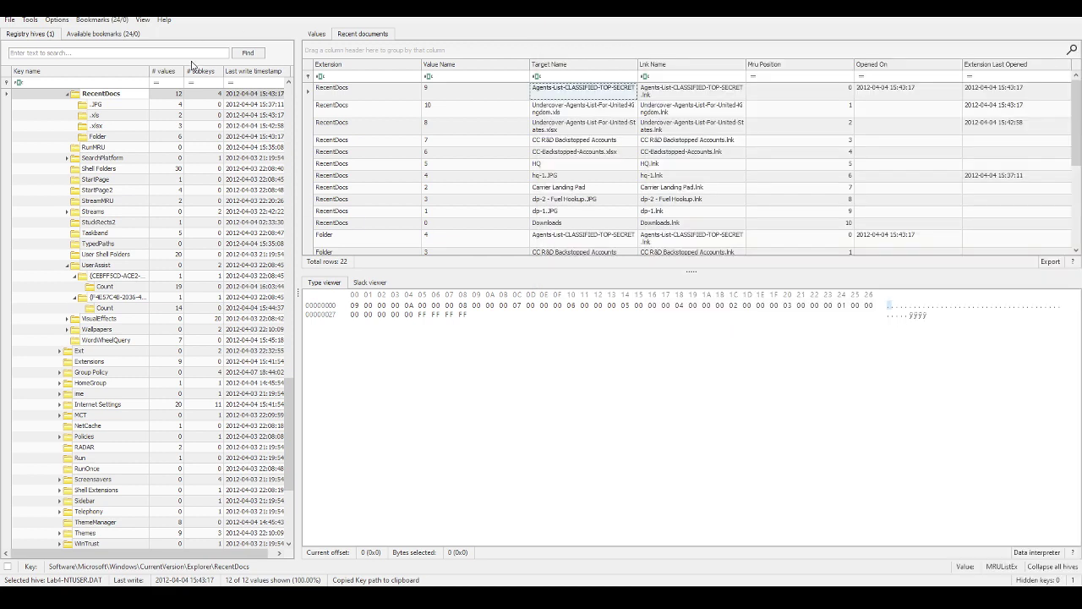
pyautogui.click(119, 105)
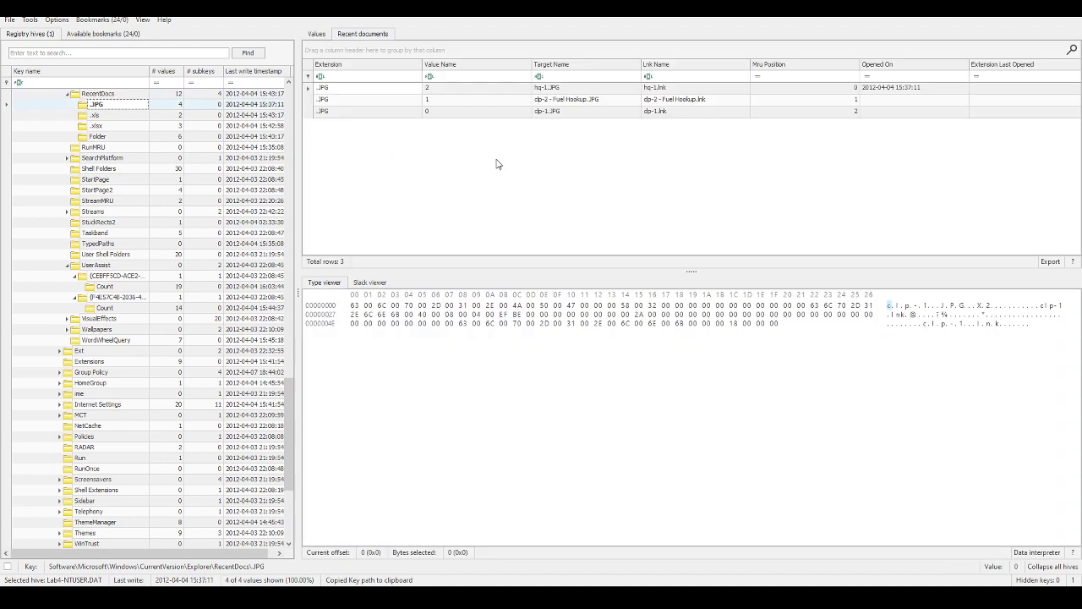
pyautogui.click(316, 34)
pyautogui.click(329, 101)
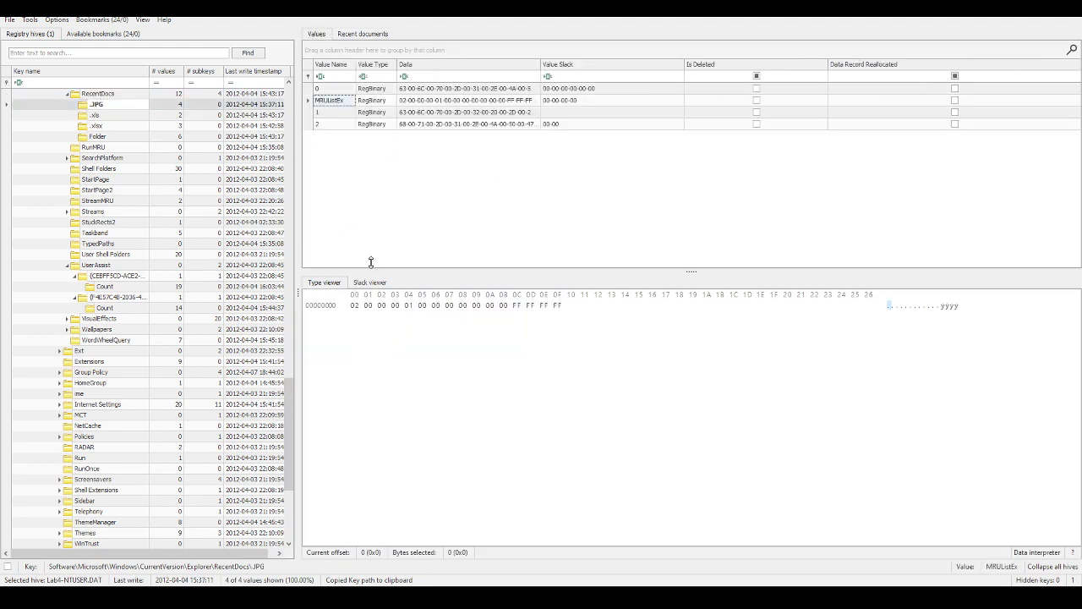
pyautogui.click(337, 125)
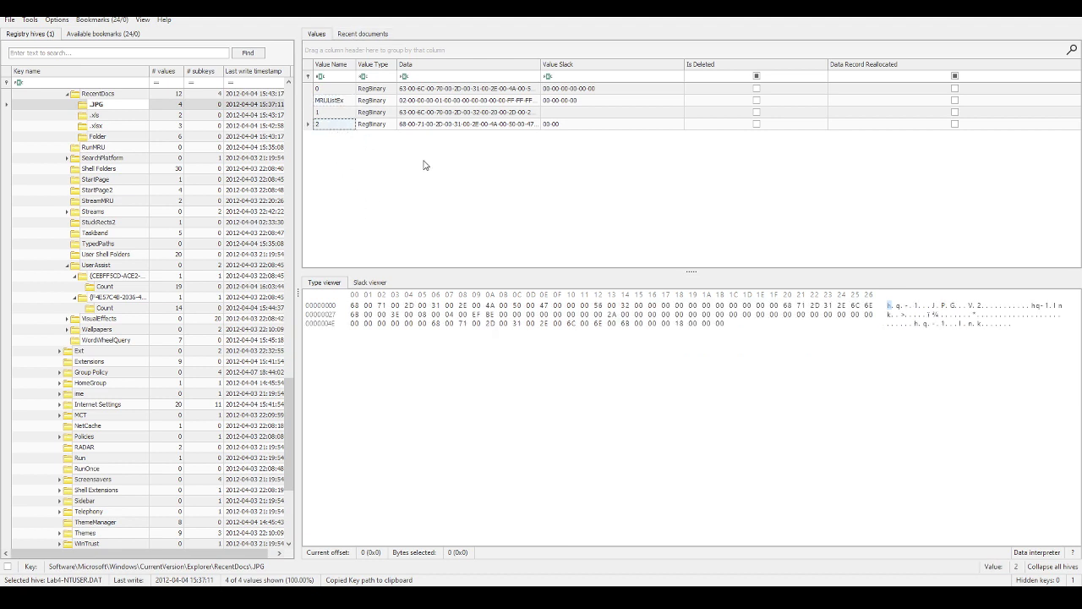
pyautogui.click(363, 35)
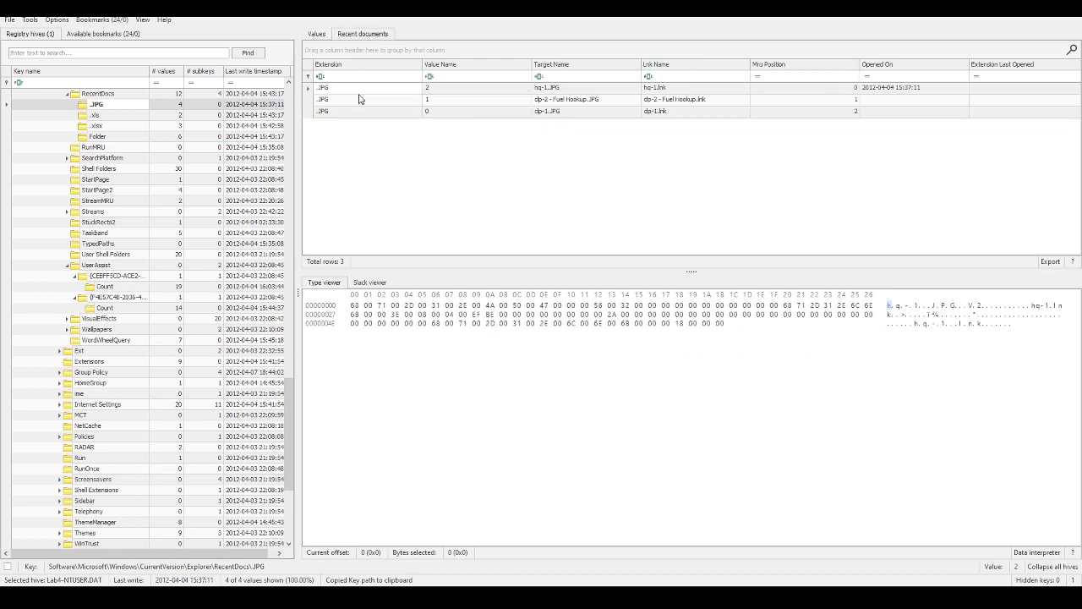
pyautogui.click(556, 90)
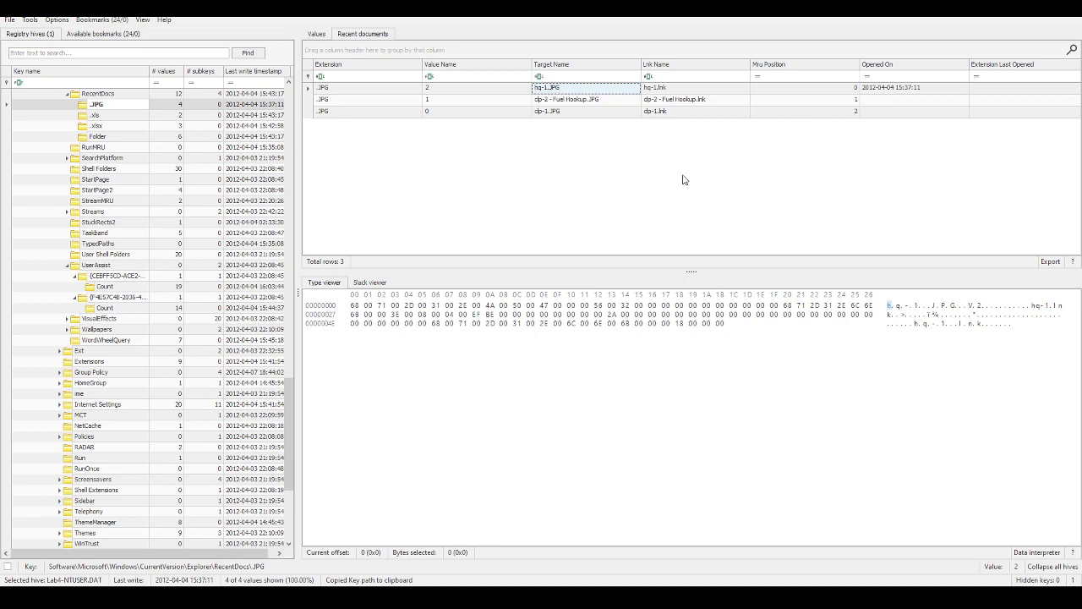
# Step: Paste hq-1.JPG as question 5's answer, removing the leftover 'Target Name' label
pyautogui.hotkey('alt', 'Tab')
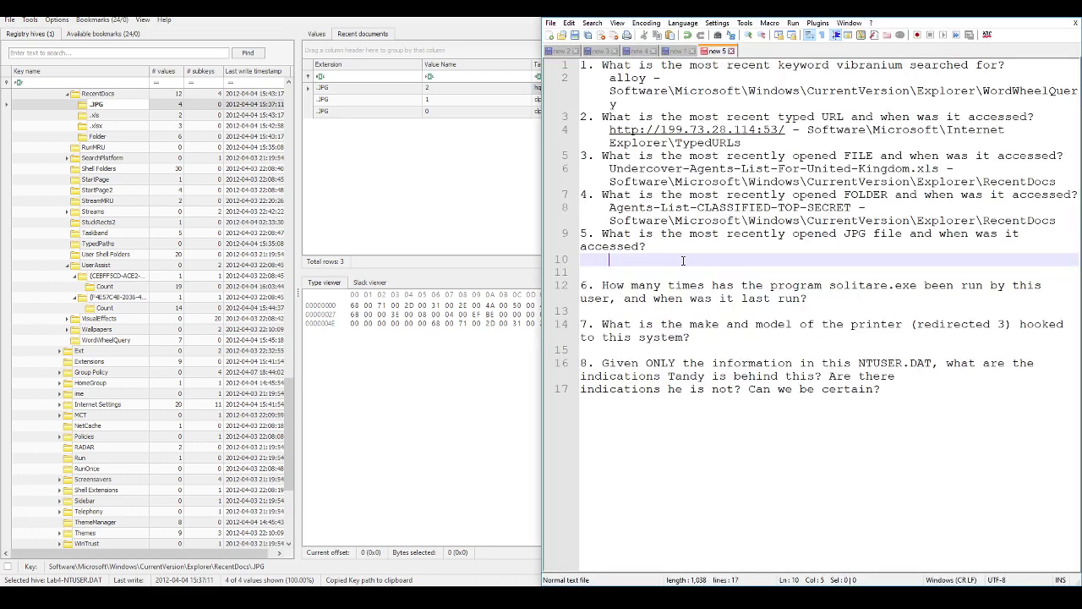
pyautogui.hotkey('ctrl', 'v')
pyautogui.click(771, 260)
pyautogui.hotkey('shift', 'Home')
pyautogui.press('BackSpace')
pyautogui.press('Delete')
pyautogui.press('End')
# Step: Append the RecentDocs key path to answer 5 and add a blank line after answer 1
pyautogui.press('Up')
pyautogui.press('Up')
pyautogui.press('Up')
pyautogui.press('End')
pyautogui.hotkey('shift', 'Home')
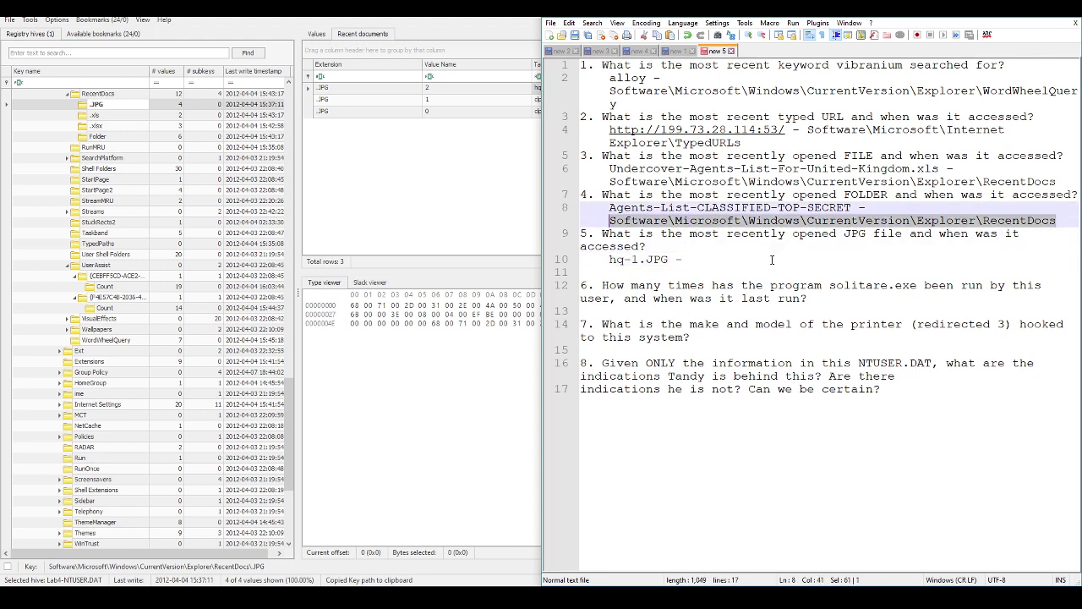
pyautogui.hotkey('ctrl', 'c')
pyautogui.press('Down')
pyautogui.press('Down')
pyautogui.press('Down')
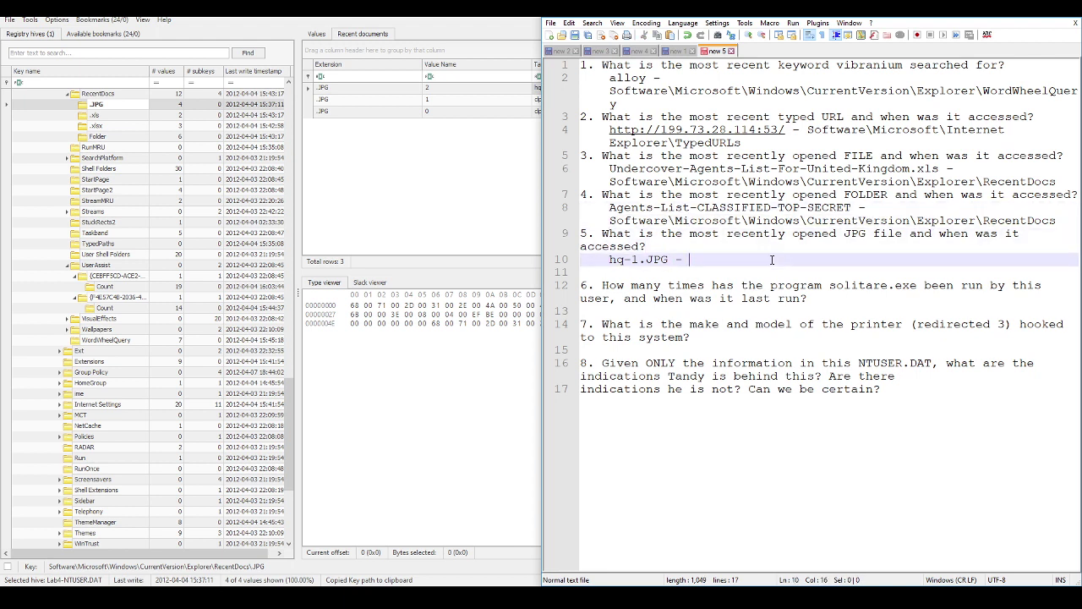
pyautogui.press('End')
pyautogui.hotkey('ctrl', 'v')
pyautogui.press('Delete')
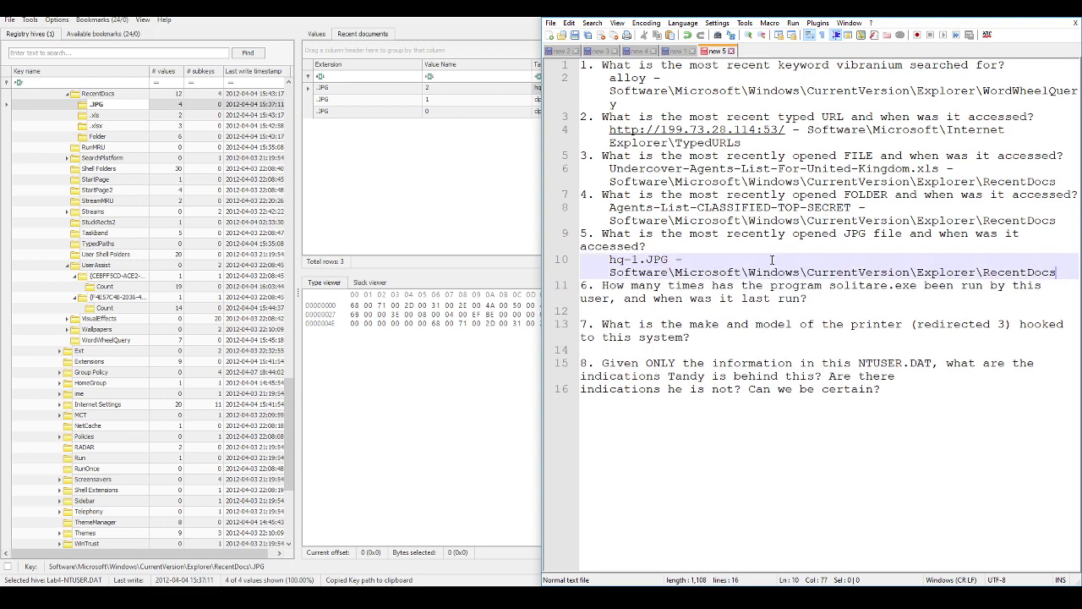
pyautogui.click(636, 104)
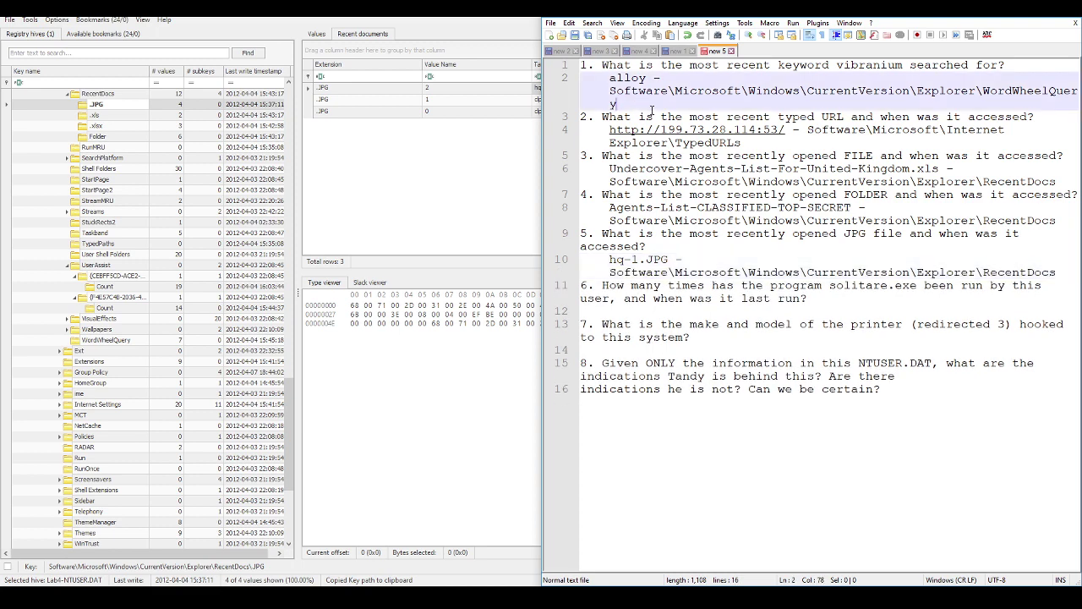
pyautogui.press('Return')
# Step: Maximize the notes and insert a blank line after answer 2
pyautogui.press('super+Up')
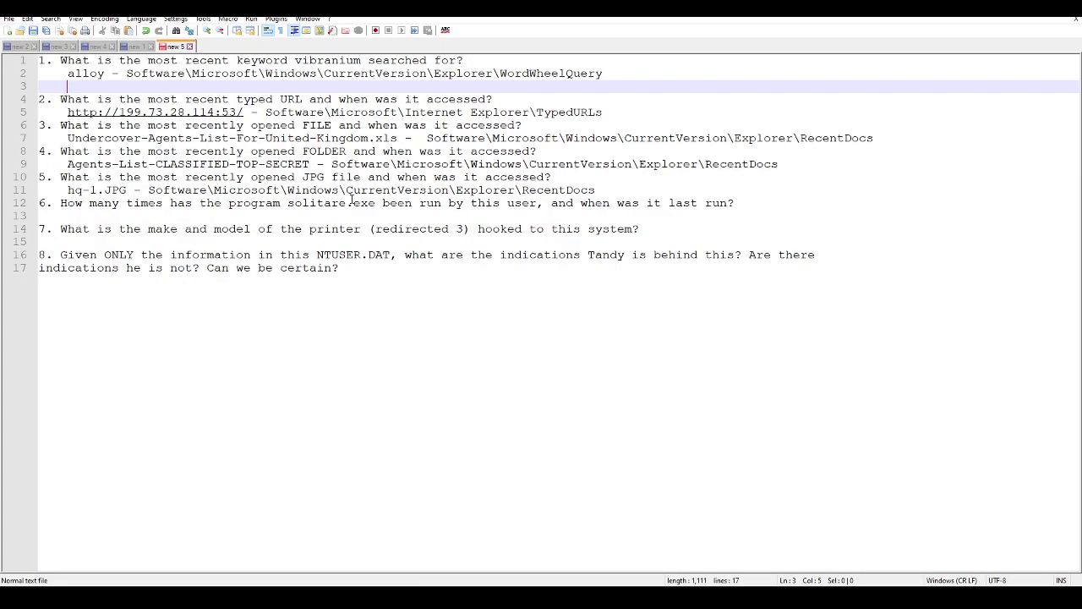
pyautogui.click(530, 125)
pyautogui.press('Return')
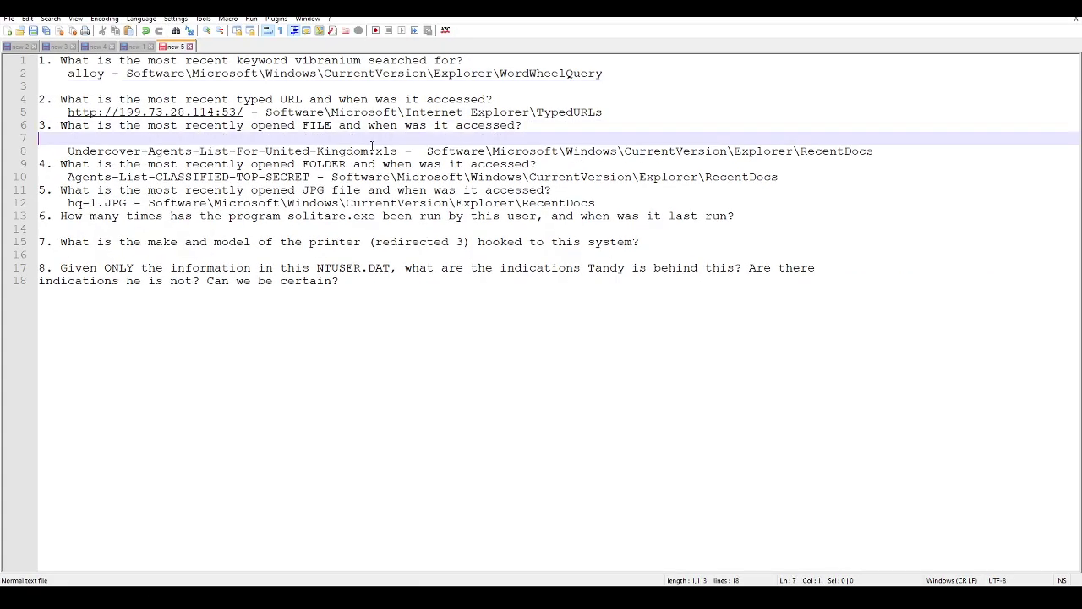
pyautogui.press('BackSpace')
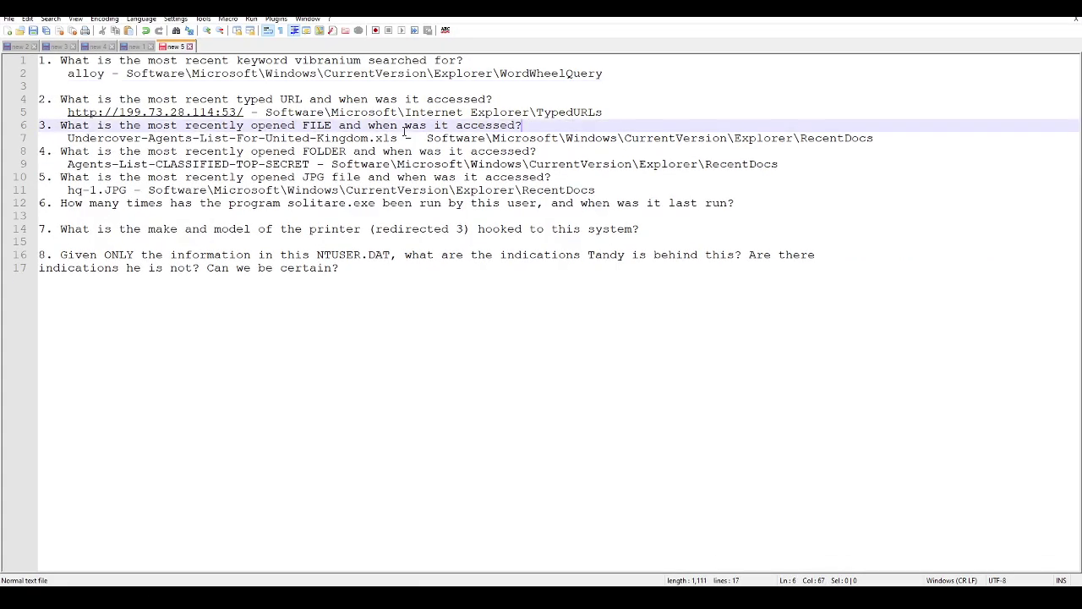
pyautogui.click(623, 110)
pyautogui.press('Return')
# Step: Insert blank lines after answers 3, 4 and 5
pyautogui.click(879, 151)
pyautogui.press('Return')
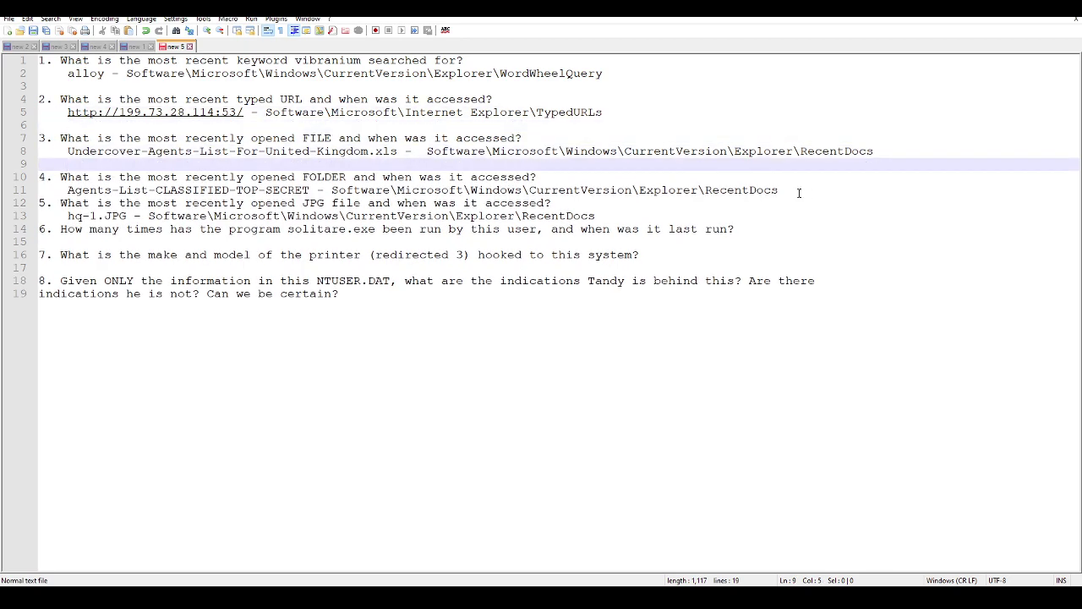
pyautogui.click(798, 193)
pyautogui.press('Return')
pyautogui.click(605, 230)
pyautogui.press('Return')
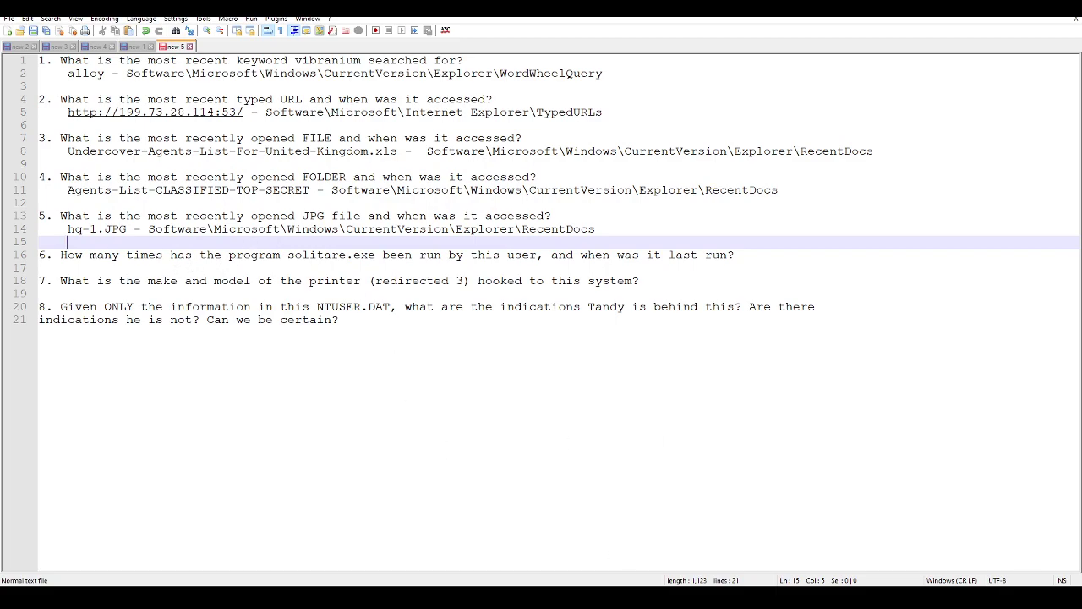
pyautogui.hotkey('alt', 'Tab')
# Step: Open the UserAssist CEBFF5CD Count key and scroll its 19 ROT13-encoded raw values
pyautogui.click(101, 20)
pyautogui.moveTo(78, 40)
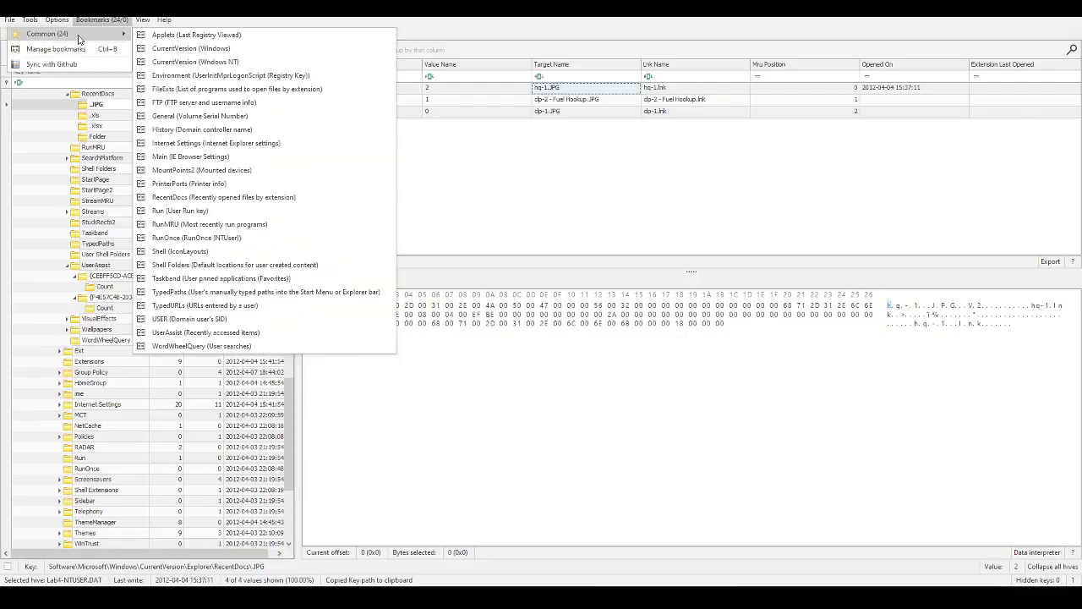
pyautogui.click(221, 333)
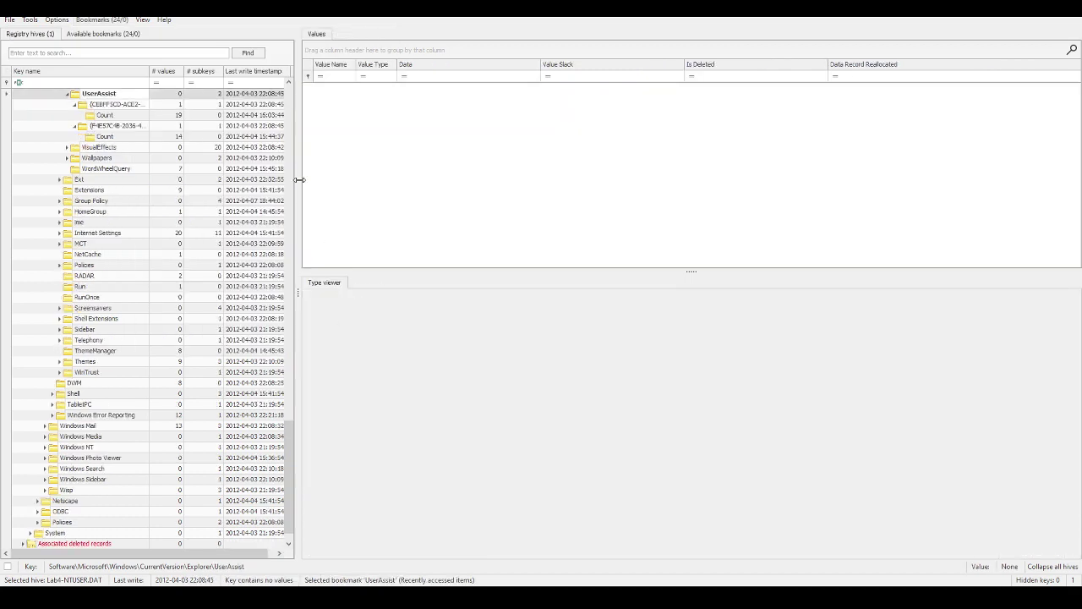
pyautogui.click(104, 116)
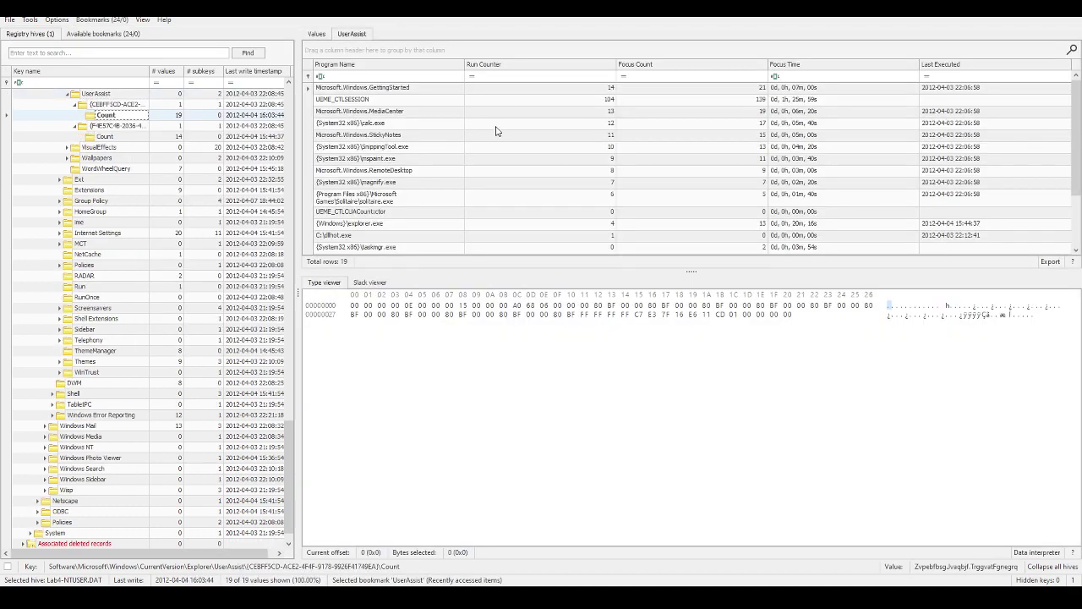
pyautogui.click(316, 35)
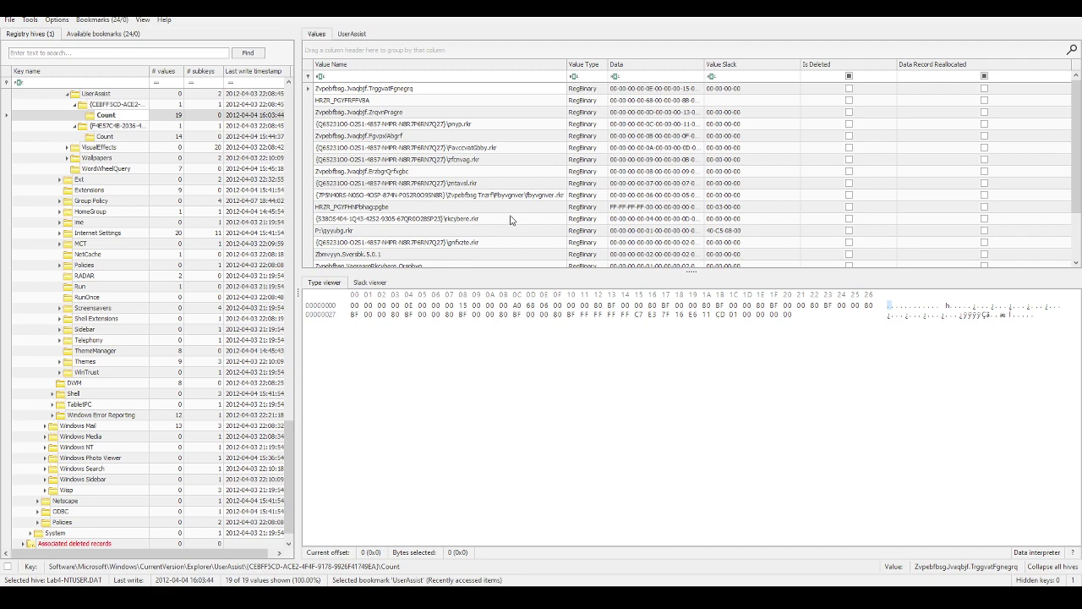
pyautogui.scroll(-1, 510, 224)
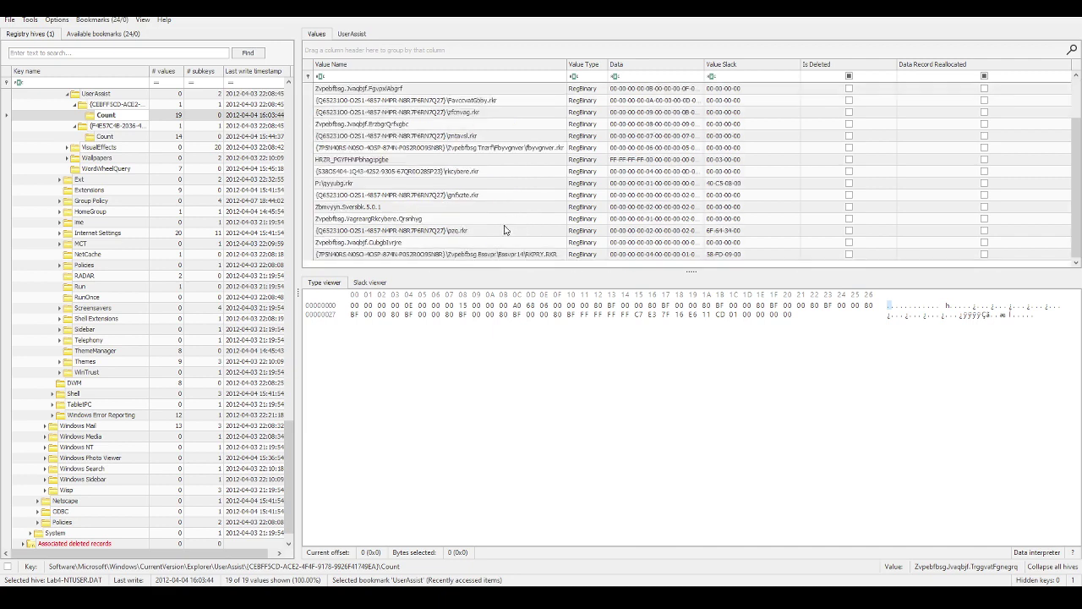
pyautogui.scroll(1, 505, 229)
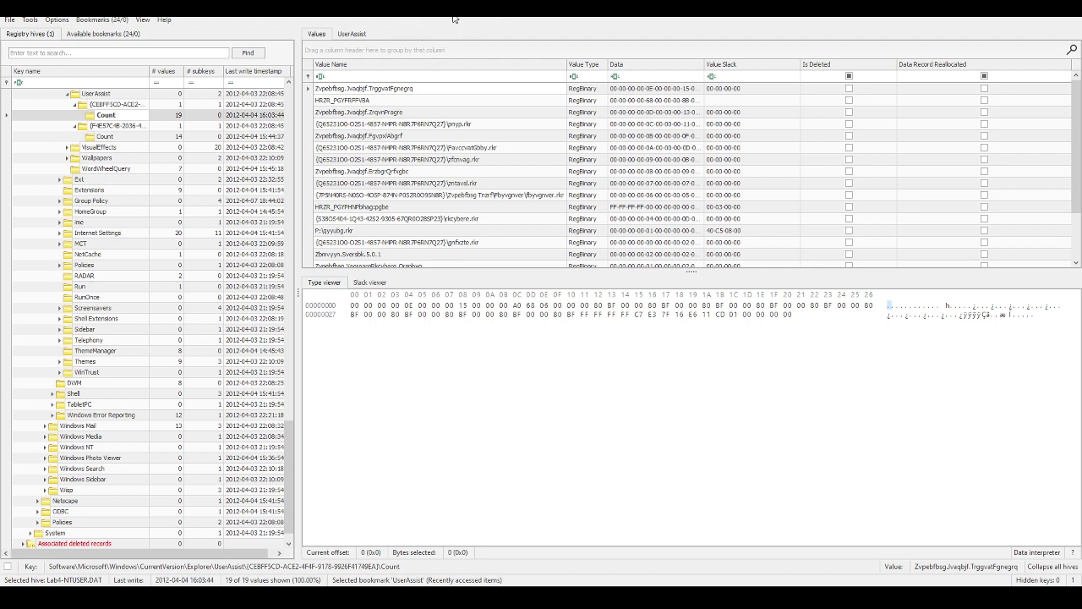
# Step: Check solitaire.exe in the decoded UserAssist table (6 runs), then snap Notepad++ right
pyautogui.click(352, 34)
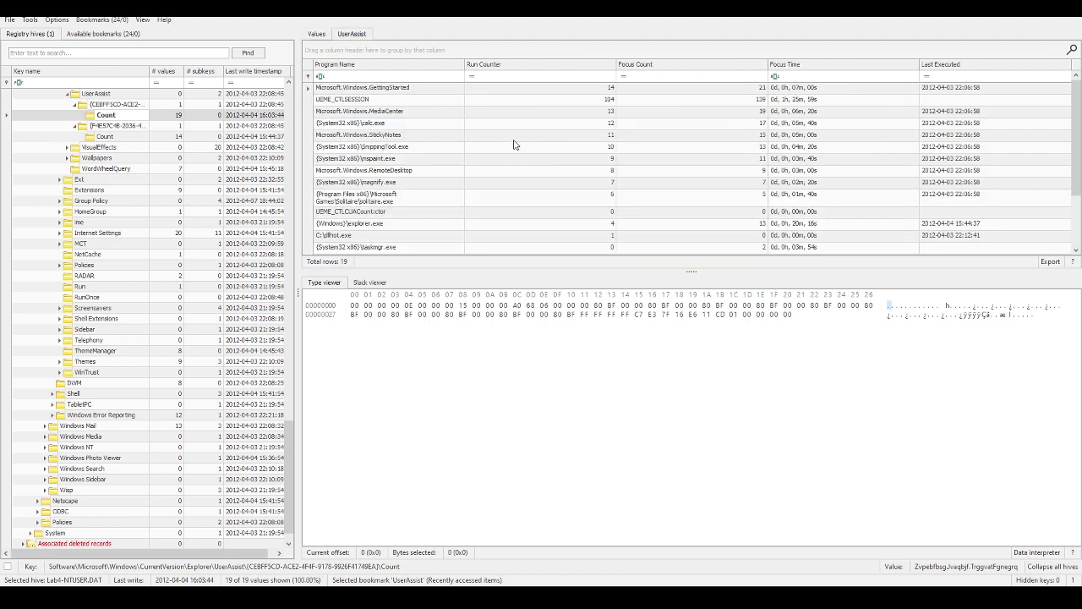
pyautogui.click(400, 204)
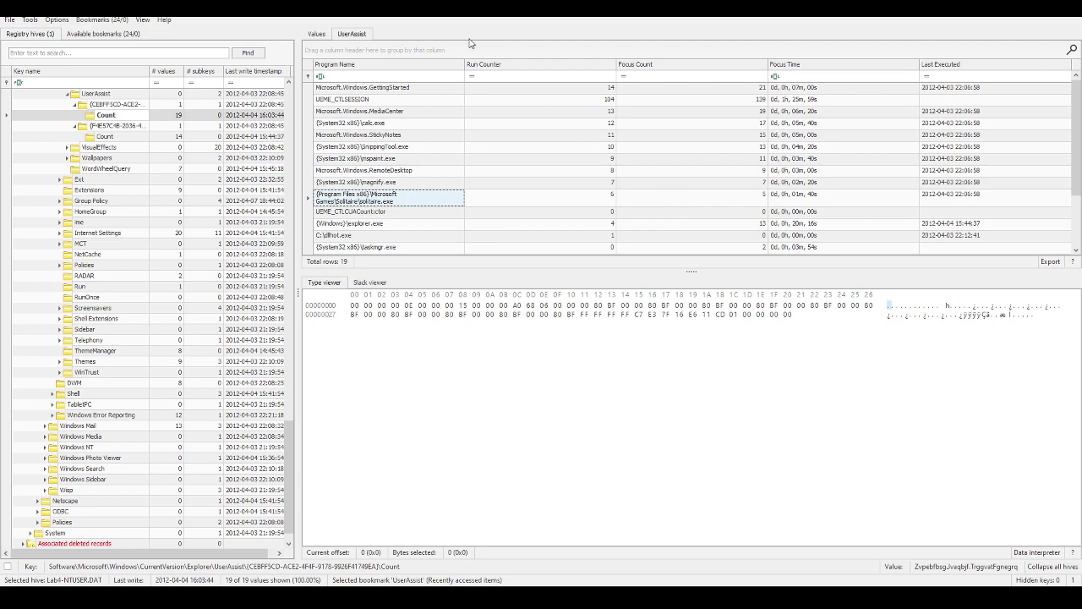
pyautogui.click(317, 34)
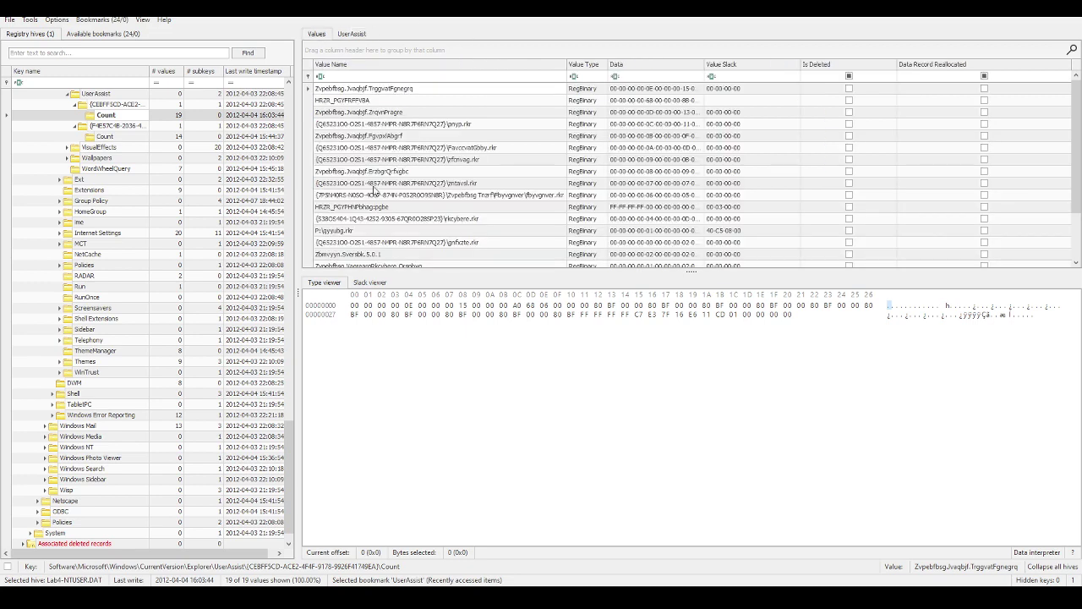
pyautogui.click(352, 34)
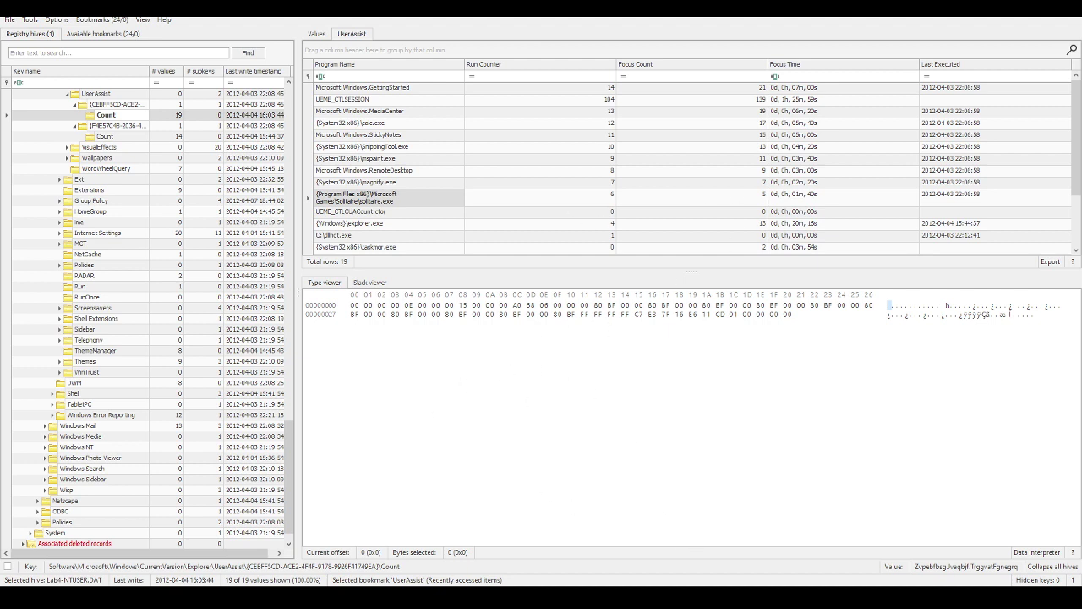
pyautogui.hotkey('alt', 'Tab')
pyautogui.press('super+Right')
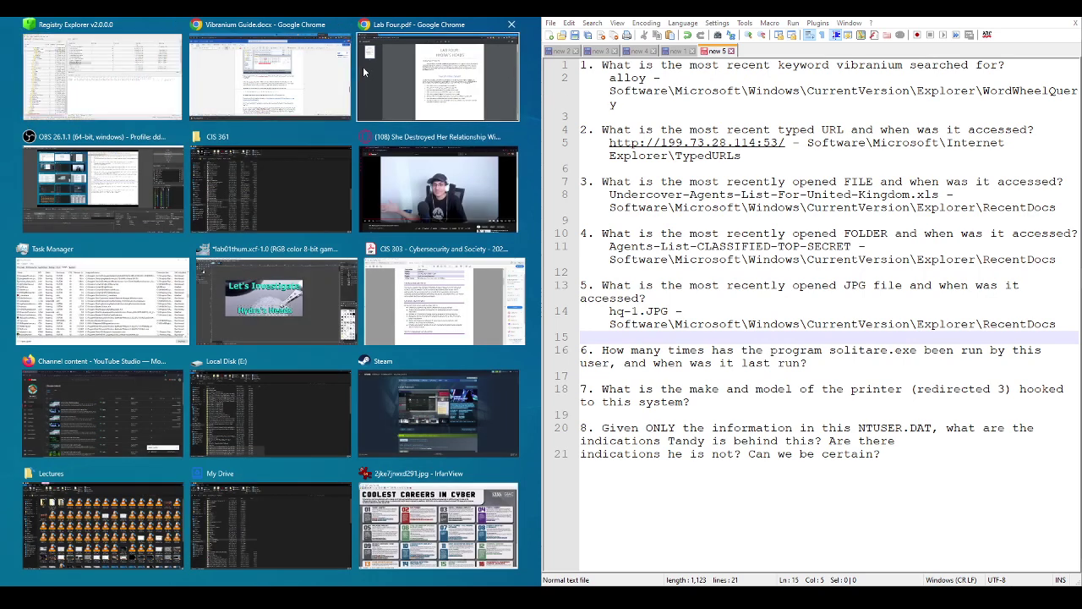
# Step: Place the Lab Four PDF beside the notes, then bring Registry Explorer back
pyautogui.click(363, 68)
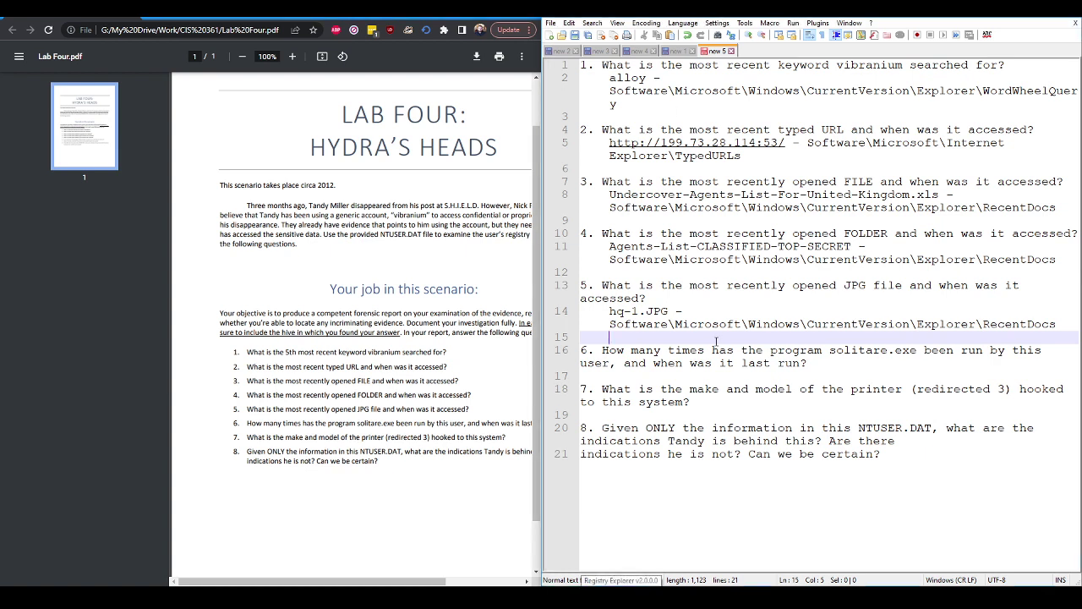
pyautogui.click(619, 596)
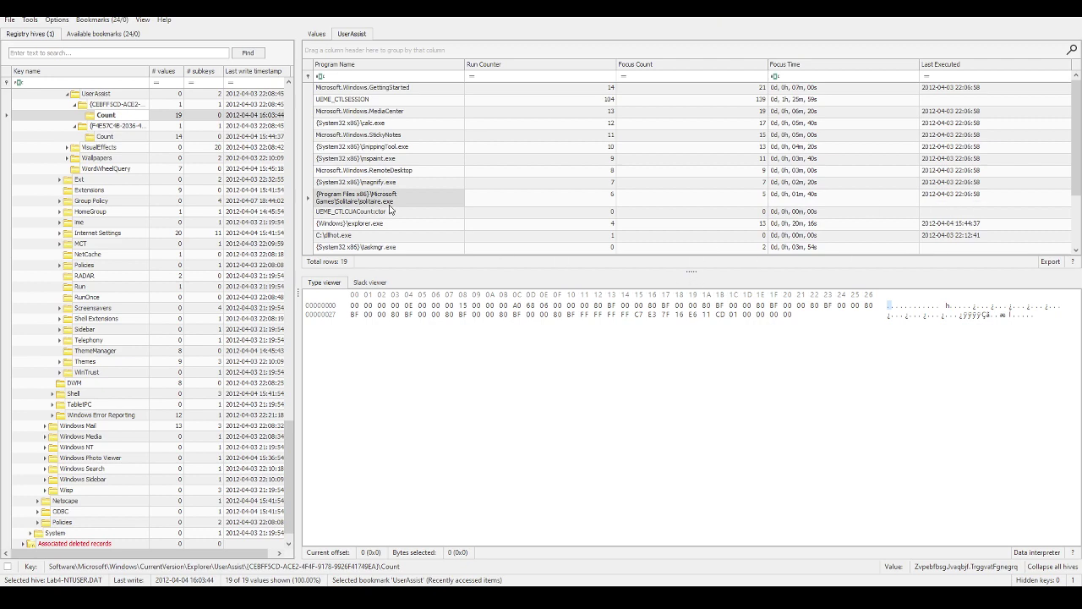
# Step: Start question 6's answer line with '6 times, last run'
pyautogui.click(610, 197)
pyautogui.click(666, 586)
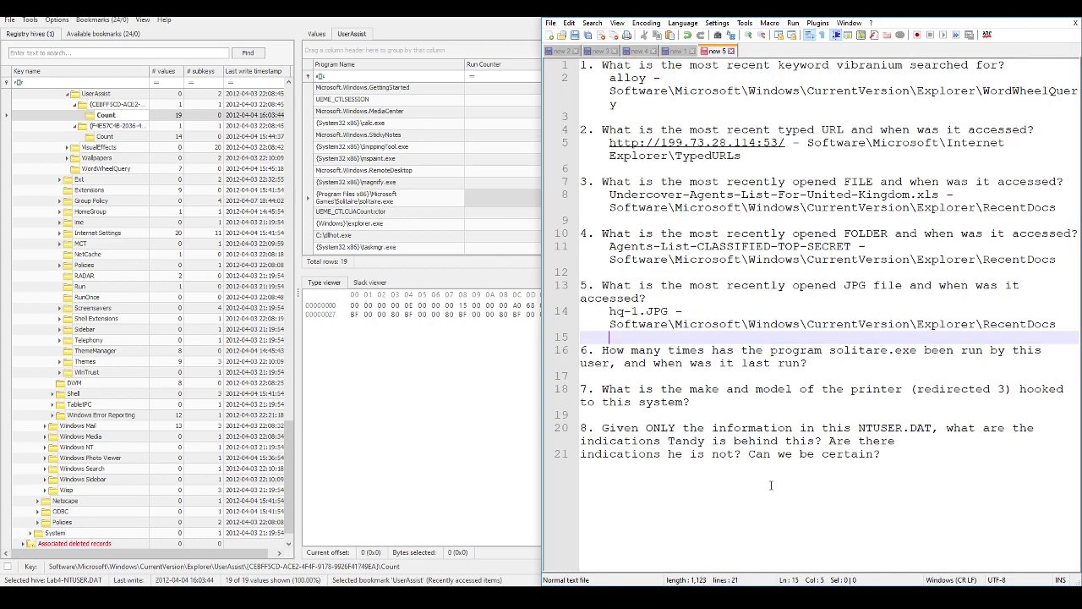
pyautogui.press('Down')
pyautogui.press('Down')
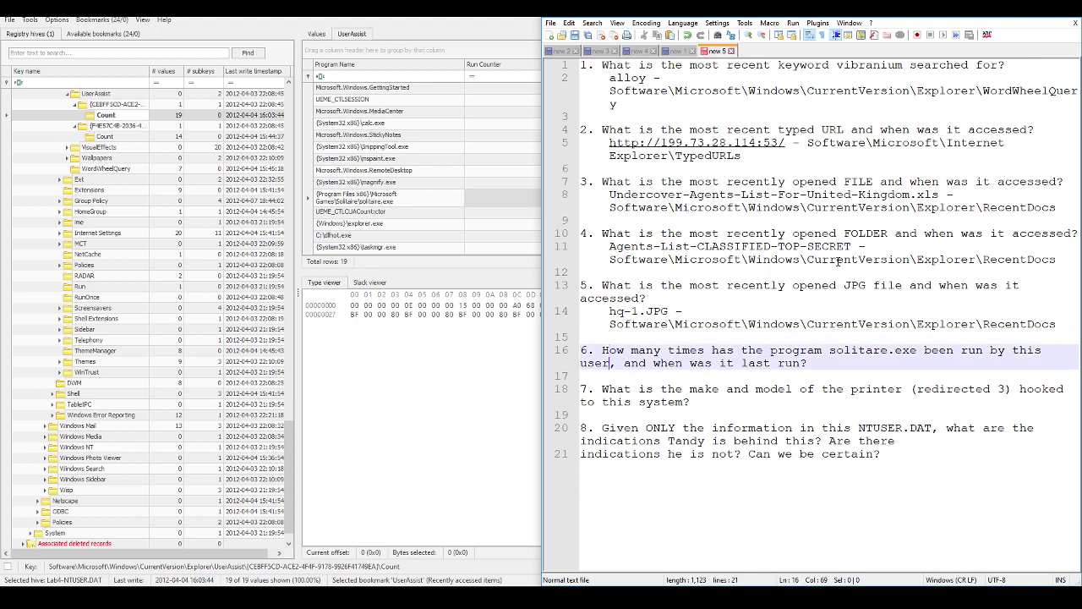
pyautogui.press('End')
pyautogui.press('Return')
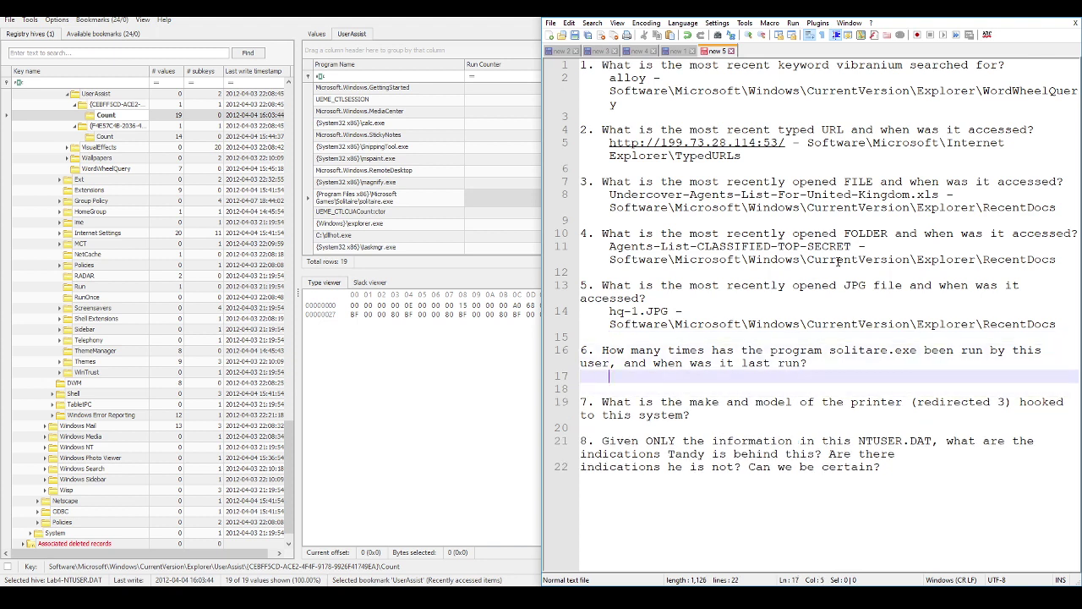
pyautogui.write('6 times, a')
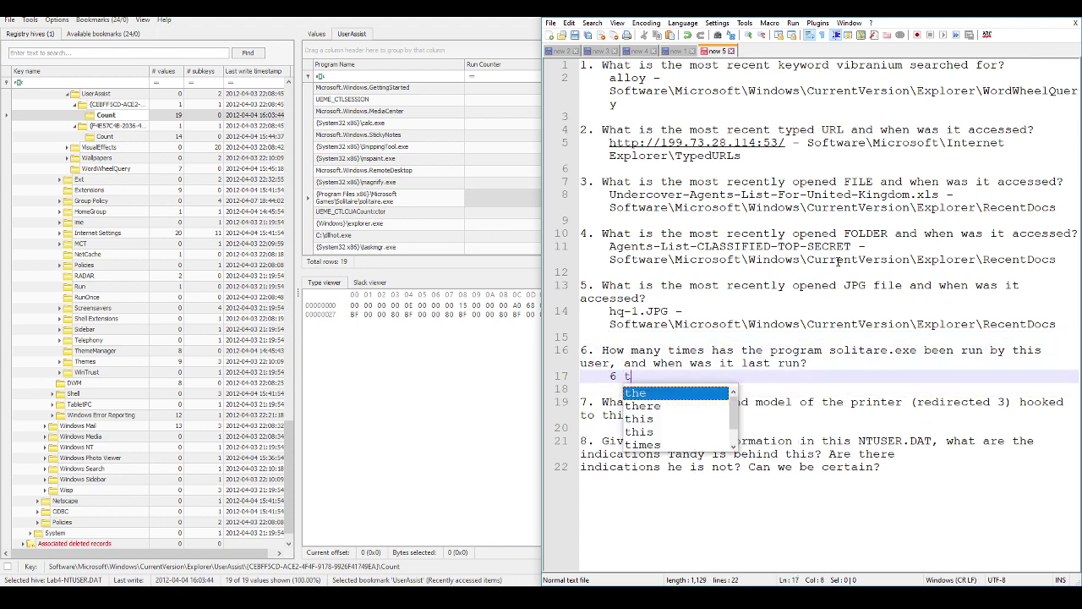
pyautogui.press('BackSpace')
pyautogui.write('last run:')
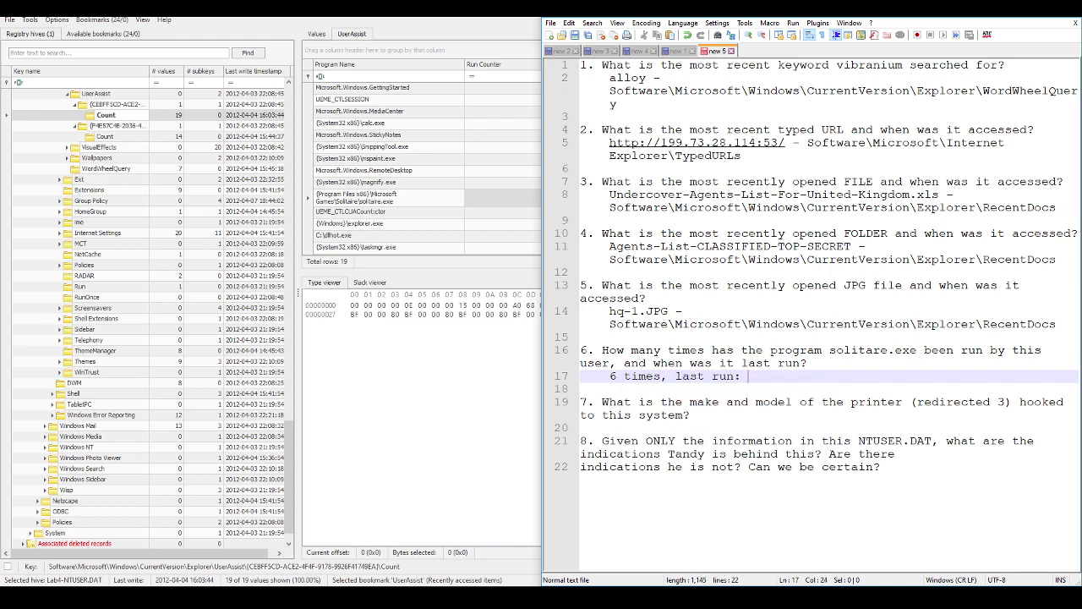
pyautogui.hotkey('alt', 'Tab')
pyautogui.click(933, 194)
pyautogui.hotkey('ctrl', 'c')
pyautogui.hotkey('alt', 'Tab')
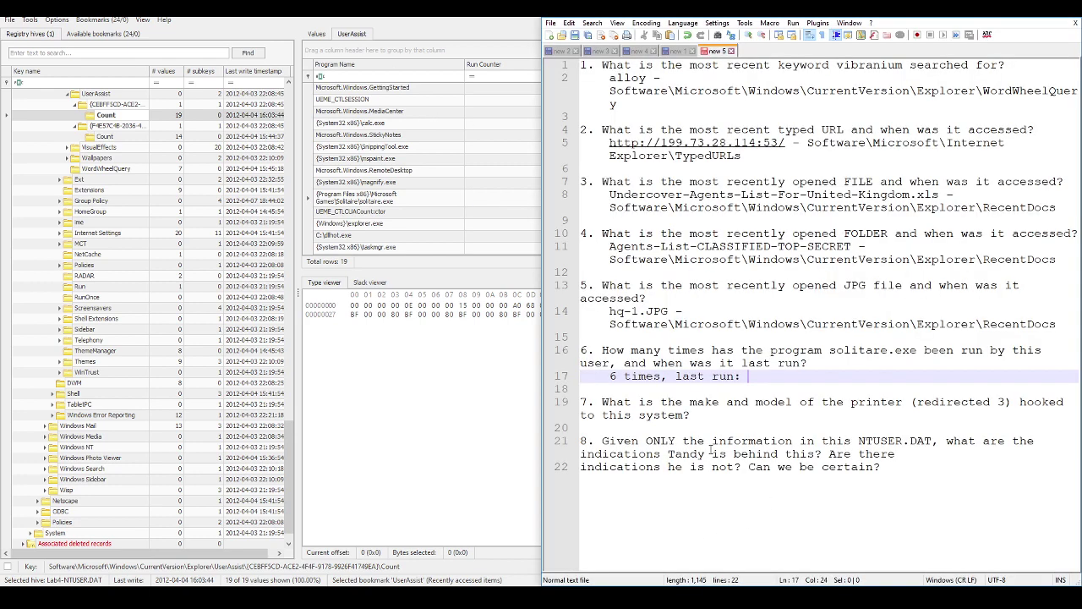
pyautogui.hotkey('ctrl', 'v')
pyautogui.press('Up')
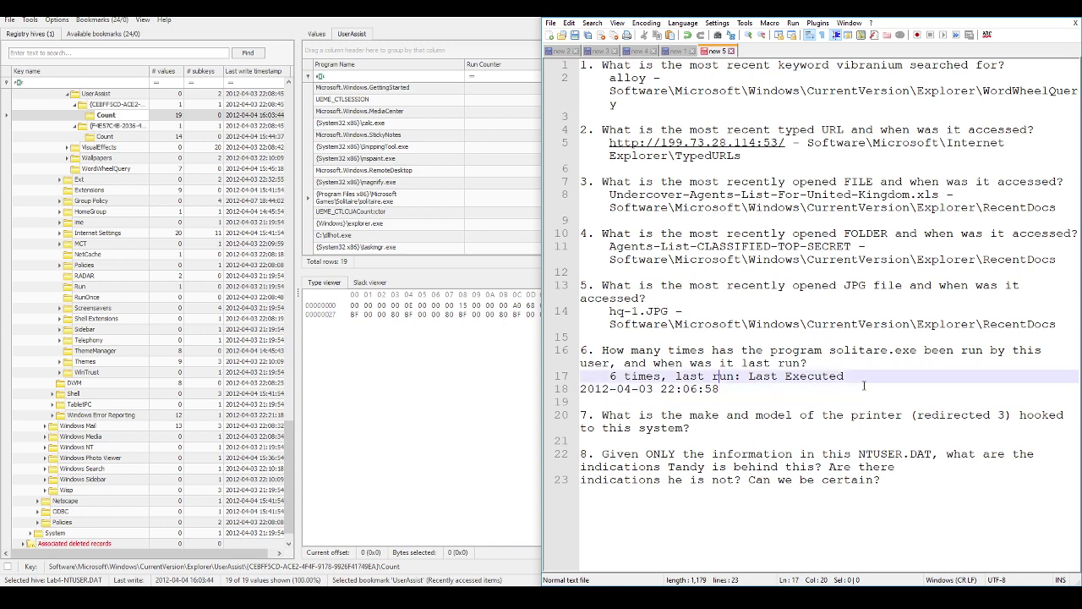
pyautogui.press('BackSpace')
pyautogui.press('BackSpace')
pyautogui.press('BackSpace')
pyautogui.press('BackSpace')
pyautogui.press('BackSpace')
pyautogui.press('BackSpace')
pyautogui.press('BackSpace')
pyautogui.press('BackSpace')
pyautogui.press('BackSpace')
pyautogui.press('BackSpace')
pyautogui.press('BackSpace')
pyautogui.press('BackSpace')
pyautogui.press('Delete')
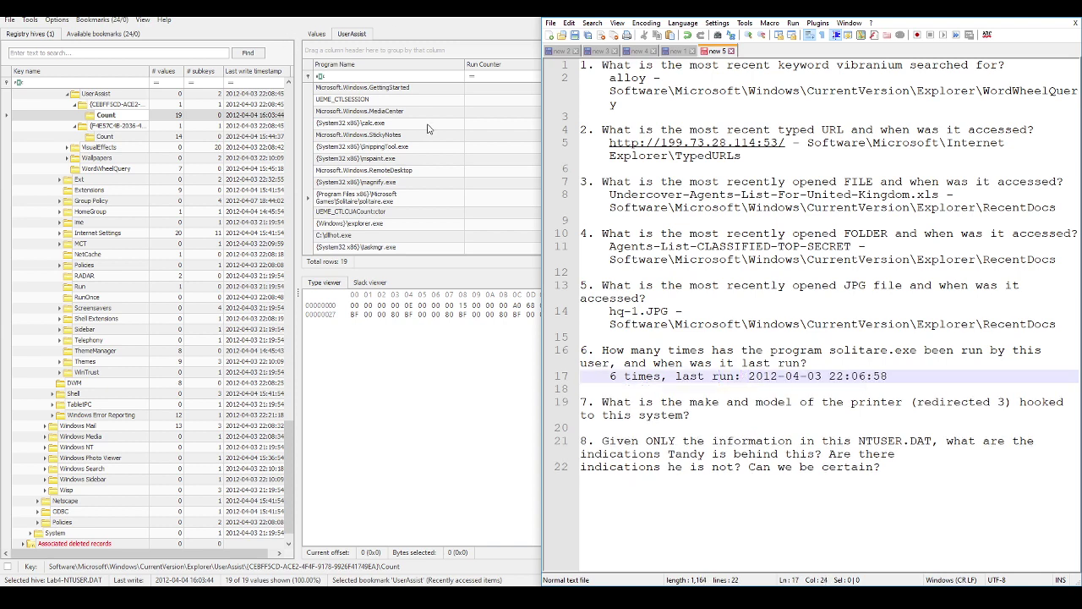
# Step: Add the UserAssist Count key path without the drive prefix, then open a line for question 7
pyautogui.rightClick(108, 119)
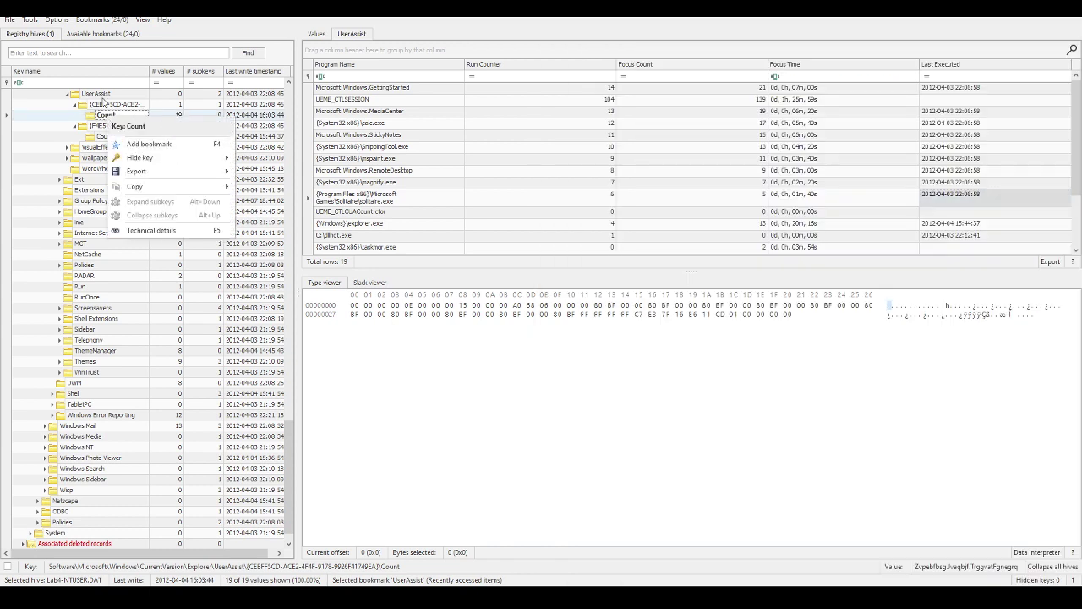
pyautogui.moveTo(192, 187)
pyautogui.click(299, 200)
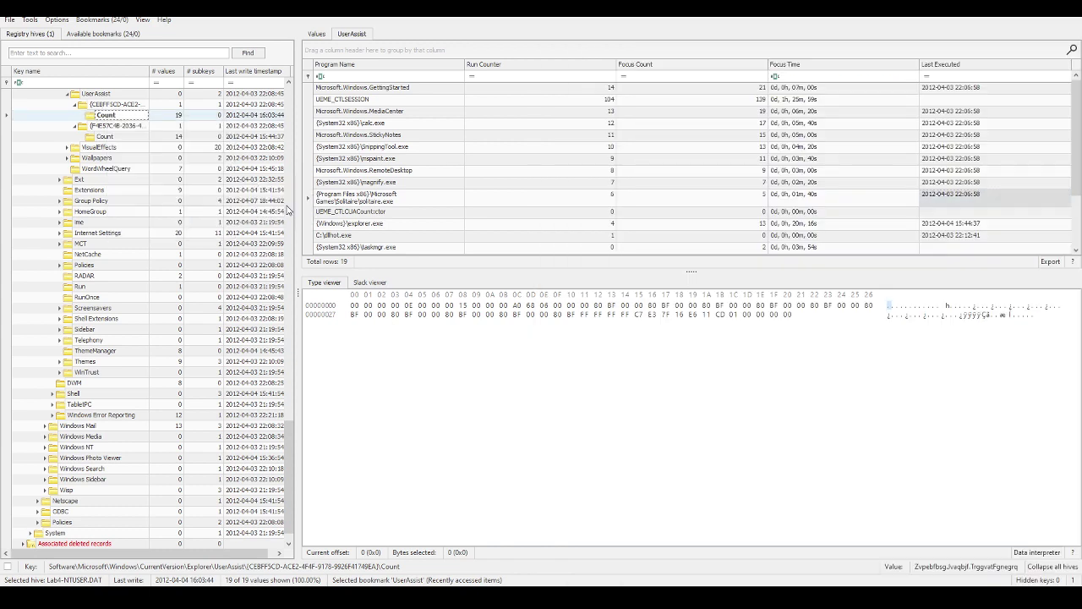
pyautogui.hotkey('alt', 'Tab')
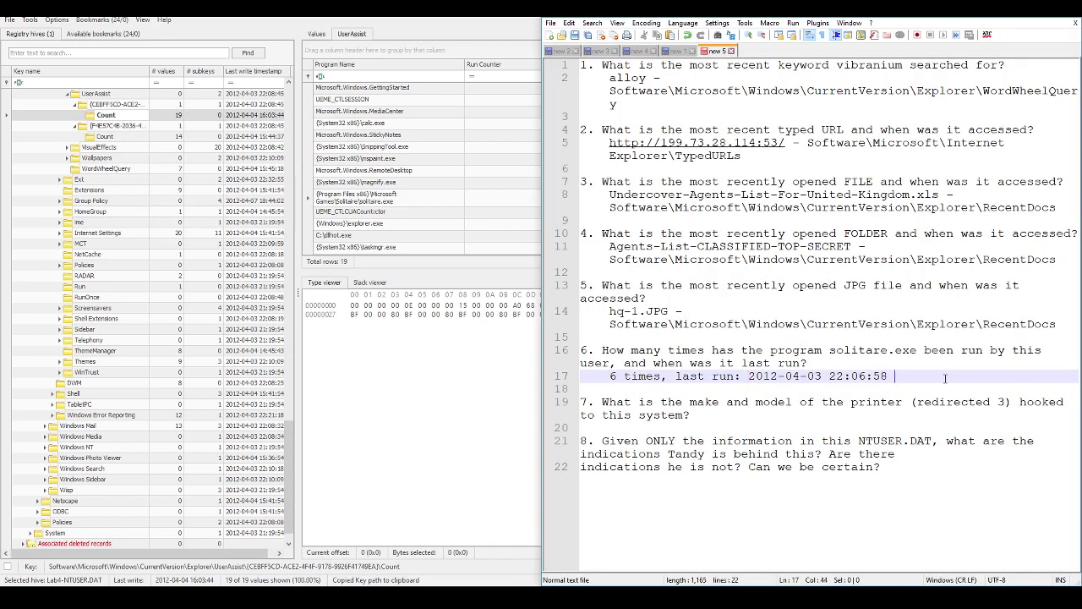
pyautogui.hotkey('ctrl', 'v')
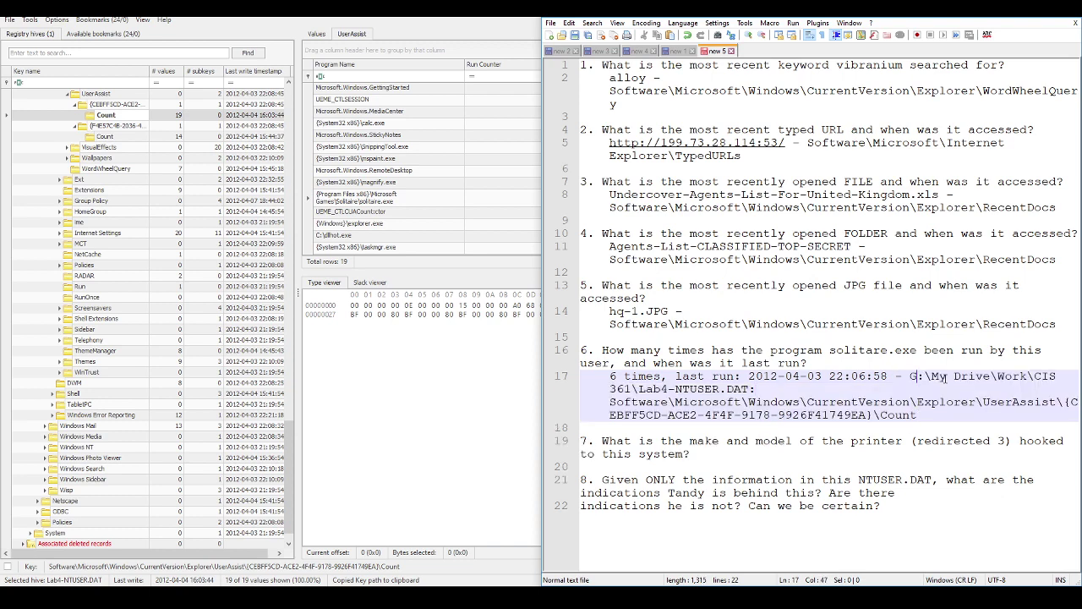
pyautogui.moveTo(756, 389); pyautogui.dragTo(944, 382)
pyautogui.hotkey('shift', 'Left')
pyautogui.hotkey('shift', 'Left')
pyautogui.press('BackSpace')
pyautogui.press('Down')
pyautogui.press('Down')
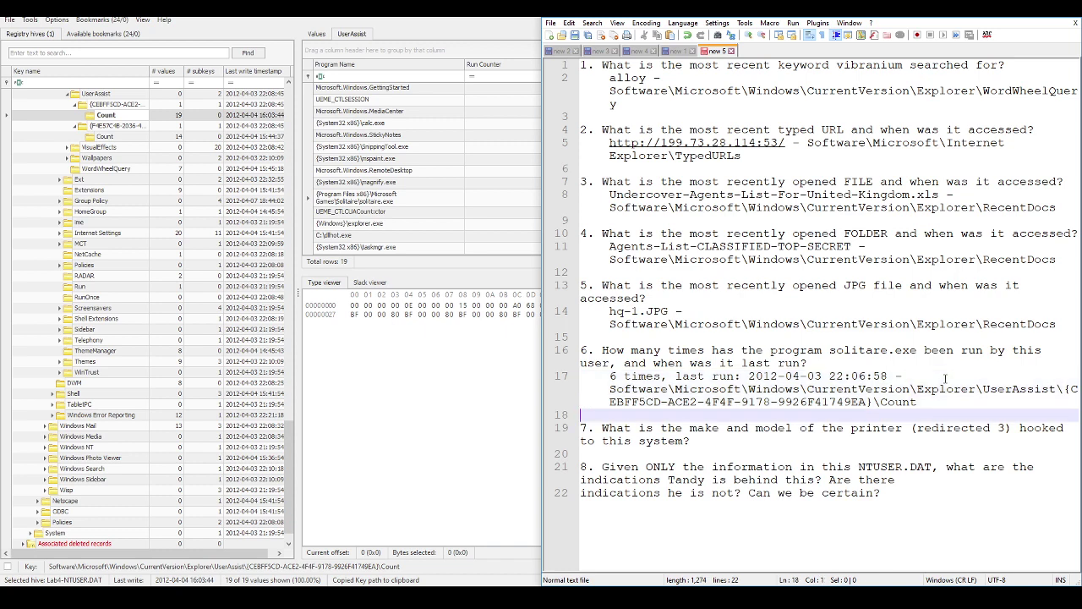
pyautogui.press('End')
pyautogui.press('Return')
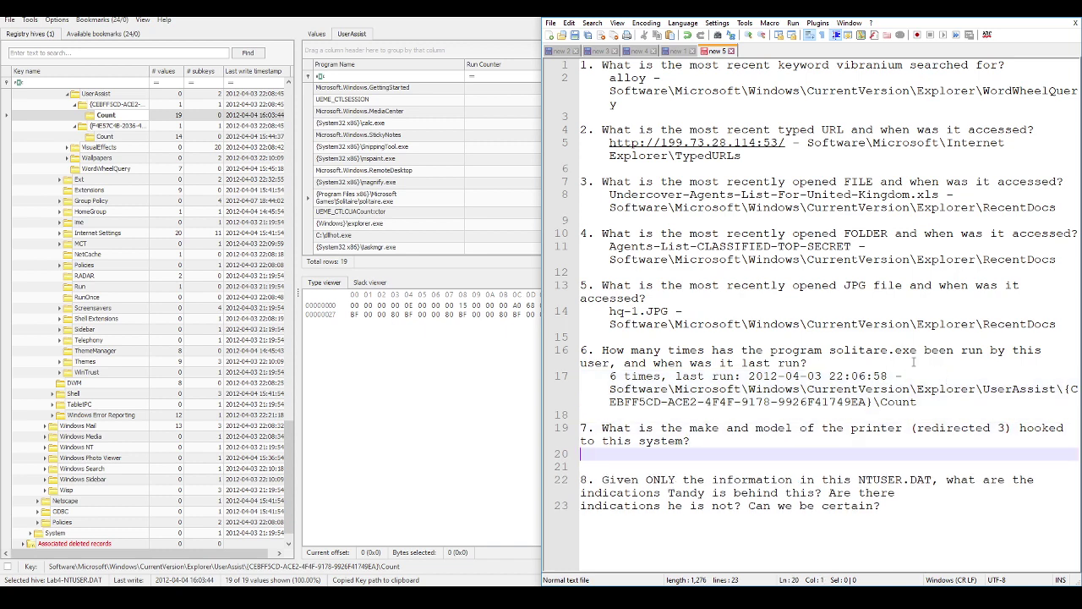
# Step: Find the redirected 3 printer under PrinterPorts and note LaserJet 4050 as answer 7
pyautogui.click(98, 22)
pyautogui.moveTo(101, 37)
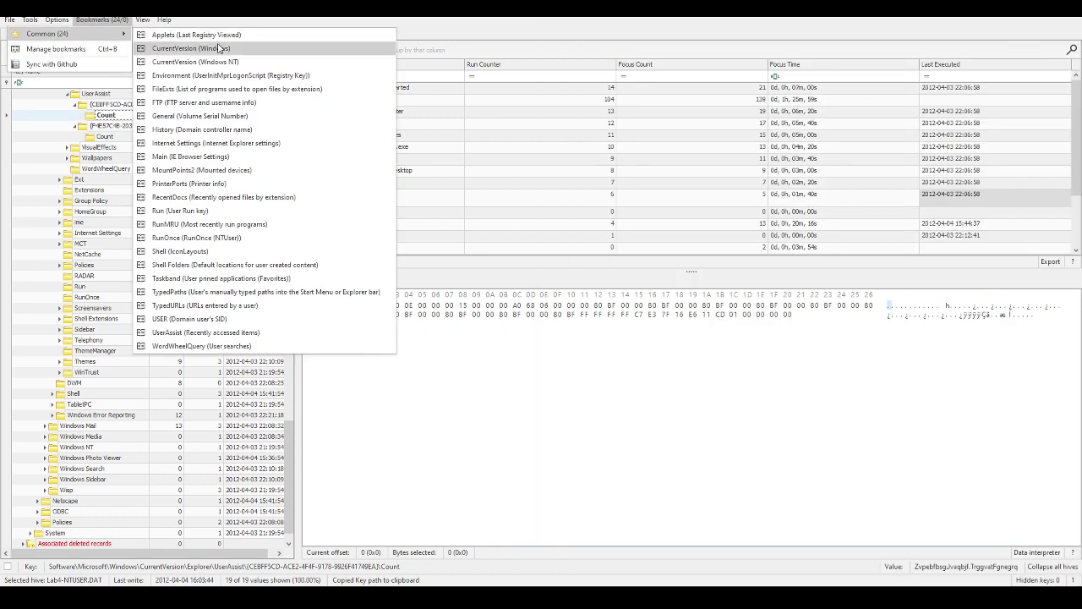
pyautogui.click(203, 188)
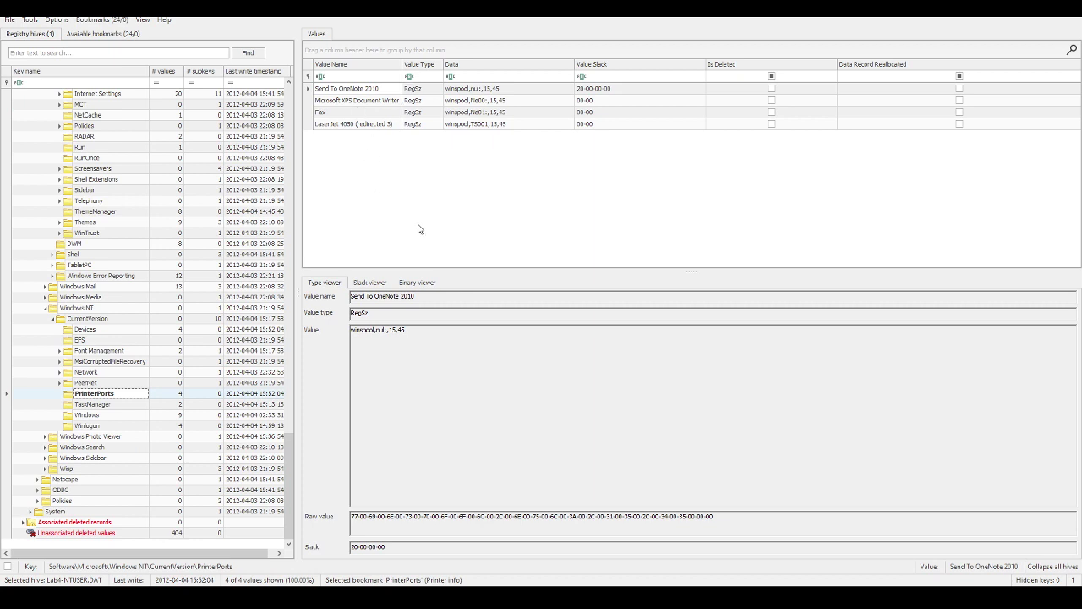
pyautogui.click(350, 124)
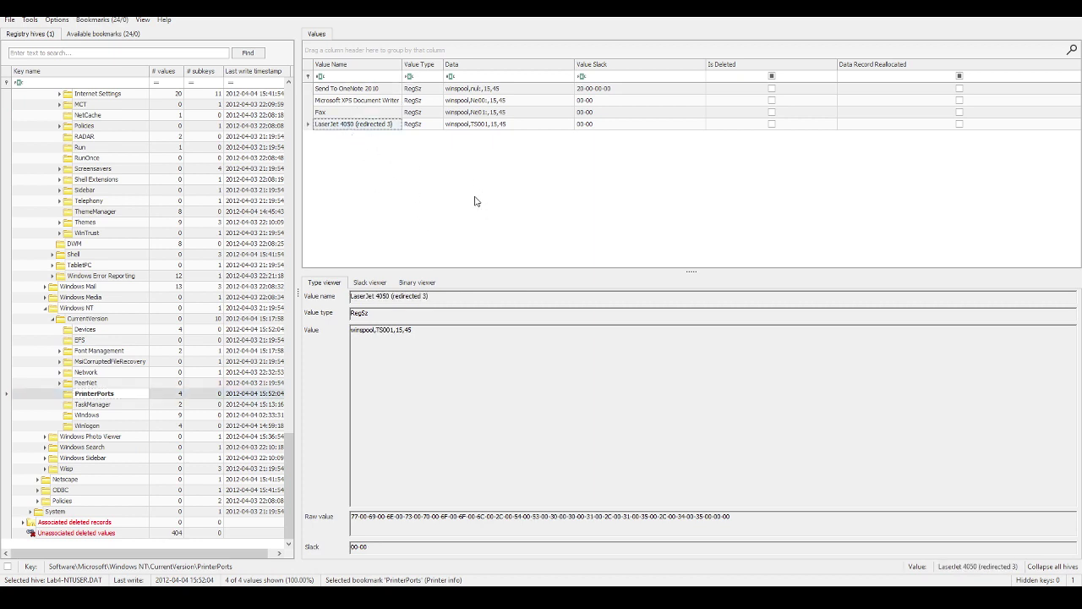
pyautogui.hotkey('alt', 'Tab')
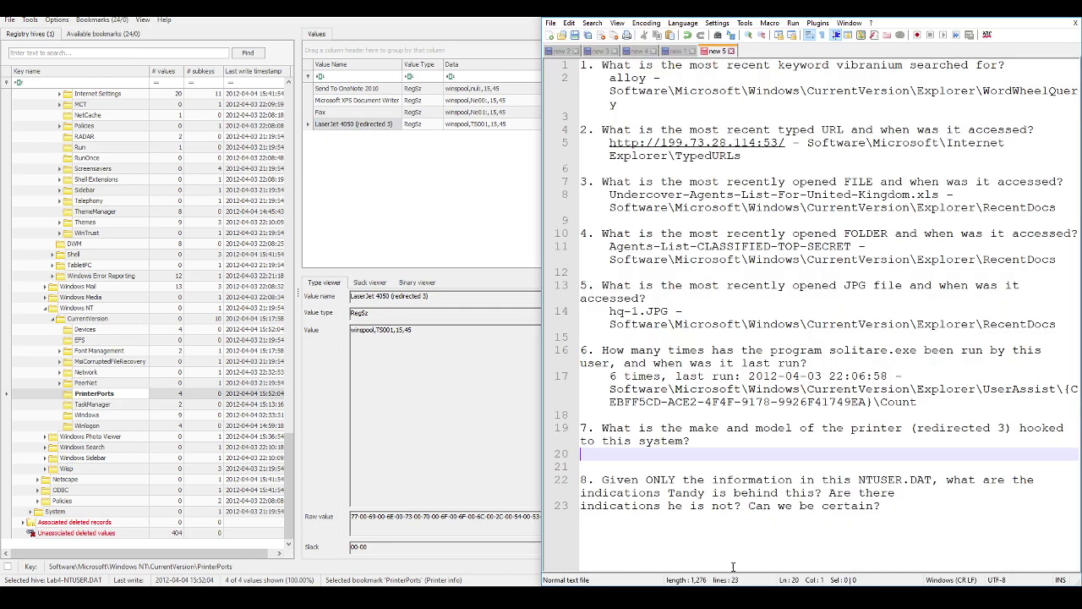
pyautogui.write('LaserJet 4050 -')
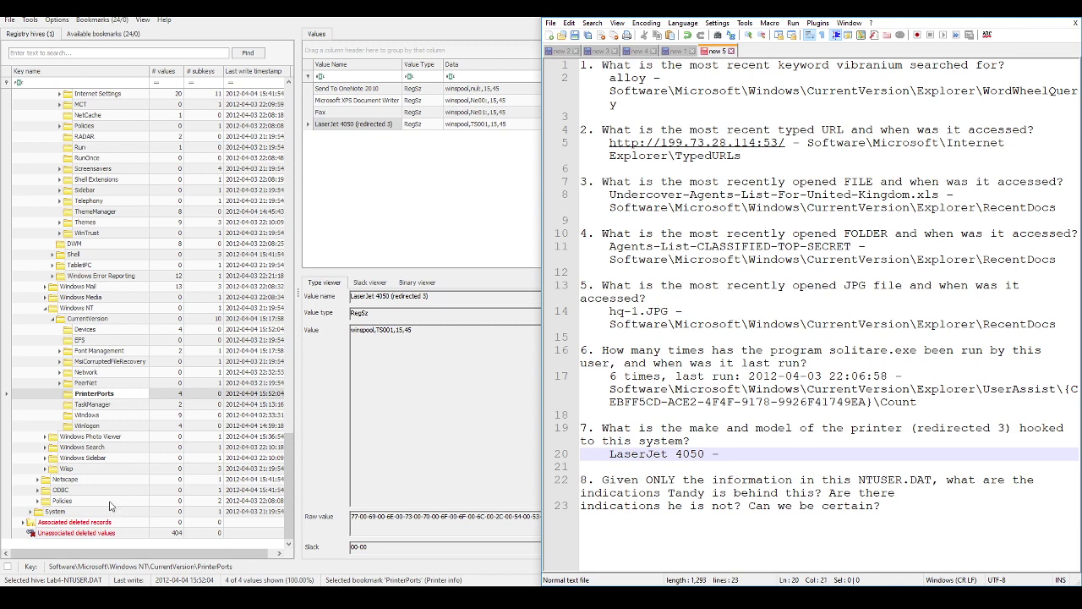
# Step: Add the PrinterPorts key path to answer 7, stripping the drive and hive file prefix
pyautogui.rightClick(101, 396)
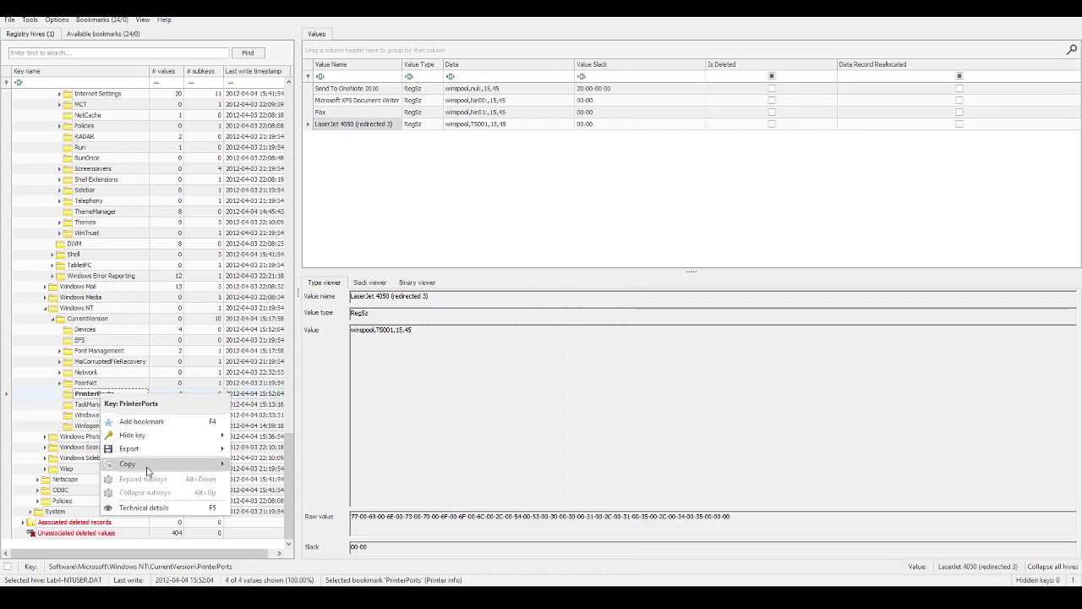
pyautogui.moveTo(149, 470)
pyautogui.click(269, 481)
pyautogui.hotkey('alt', 'Tab')
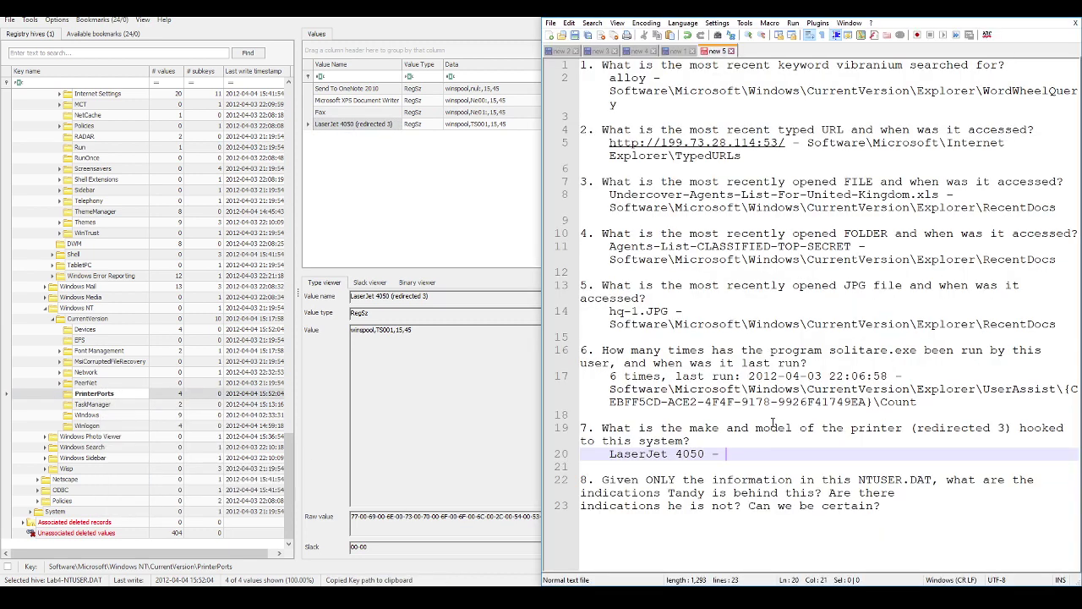
pyautogui.hotkey('ctrl', 'v')
pyautogui.click(727, 455)
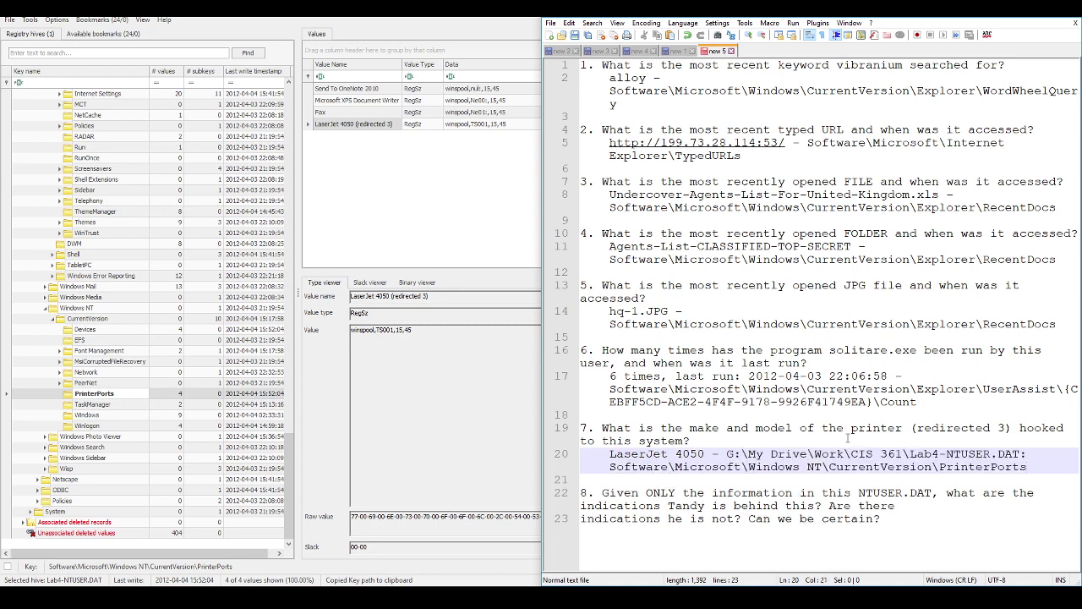
pyautogui.hotkey('shift', 'End')
pyautogui.press('Delete')
pyautogui.press('Delete')
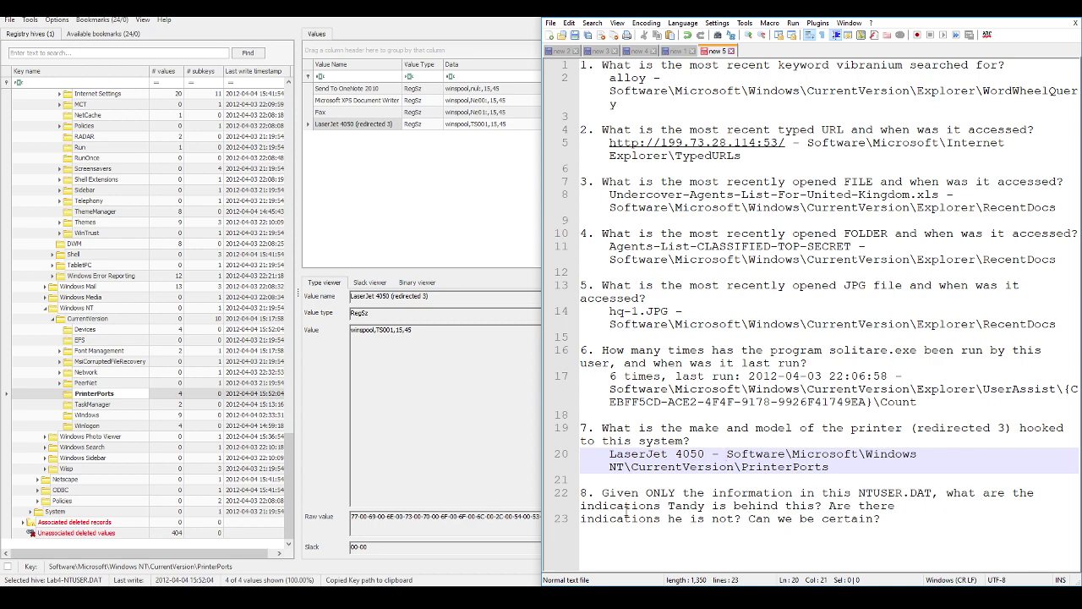
pyautogui.click(96, 21)
pyautogui.moveTo(84, 35)
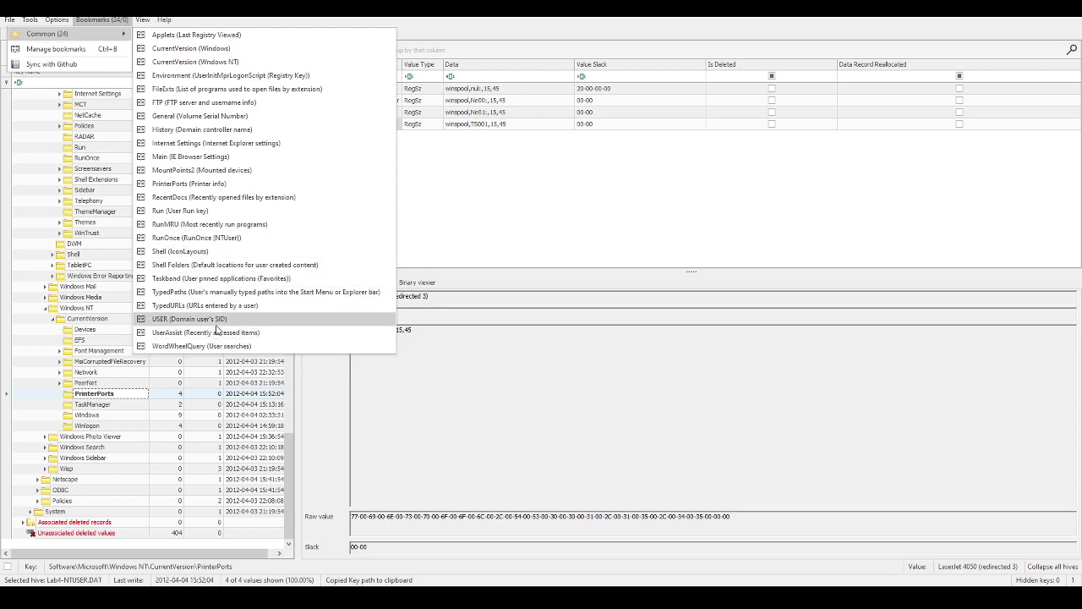
pyautogui.click(195, 200)
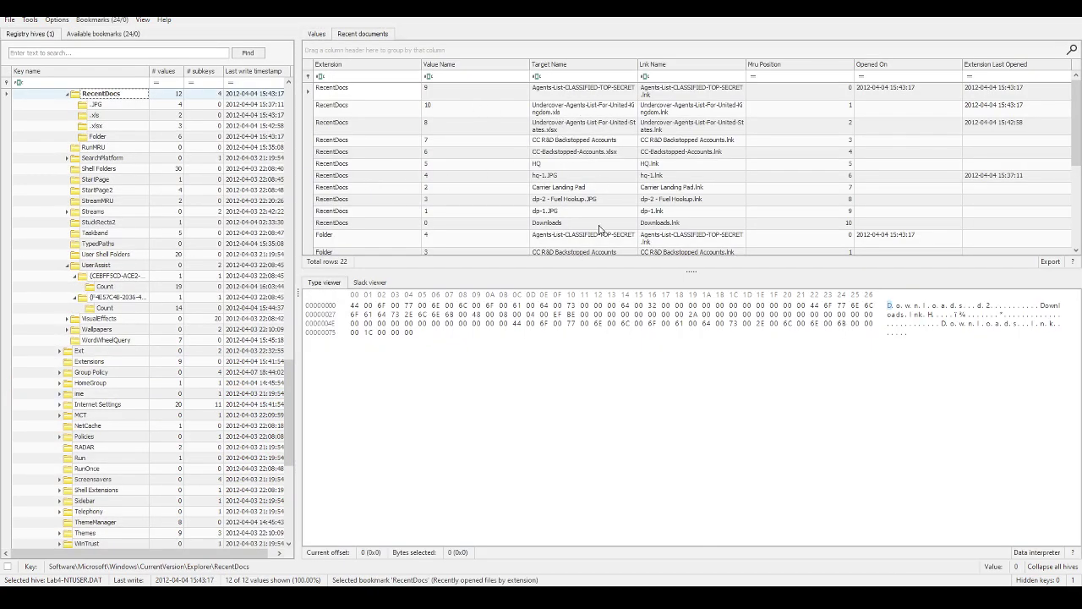
pyautogui.click(102, 18)
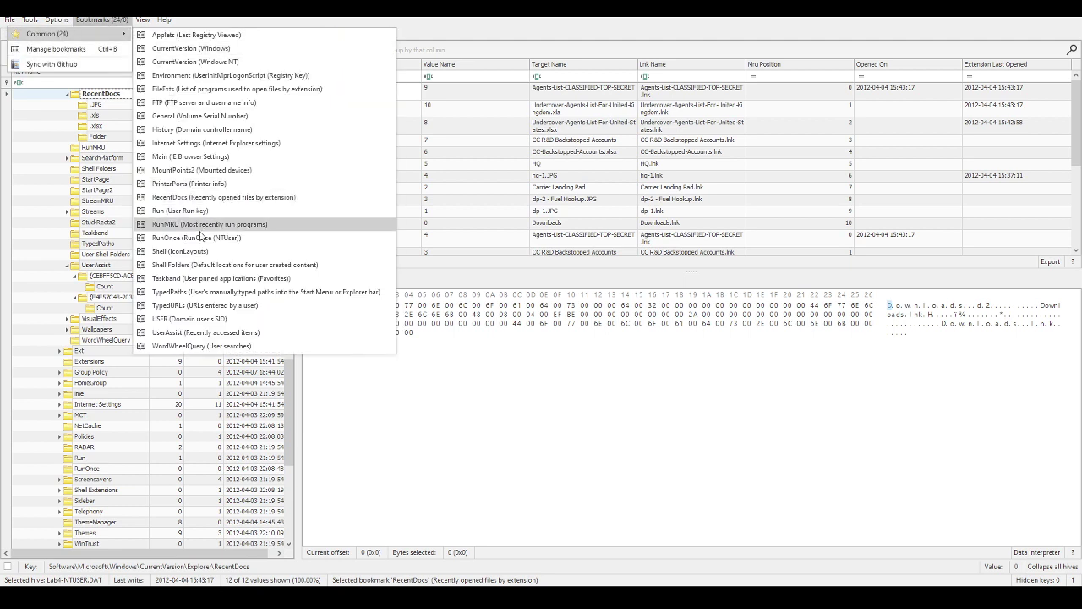
pyautogui.click(180, 307)
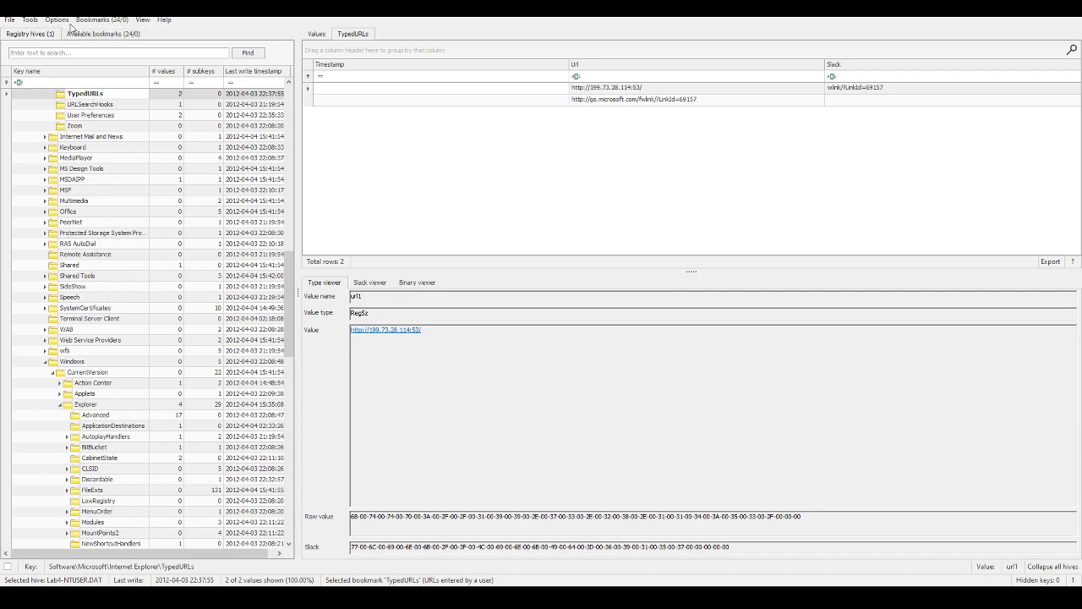
# Step: Visit the Group Policy History and Windows CurrentVersion bookmark keys
pyautogui.click(100, 20)
pyautogui.moveTo(100, 37)
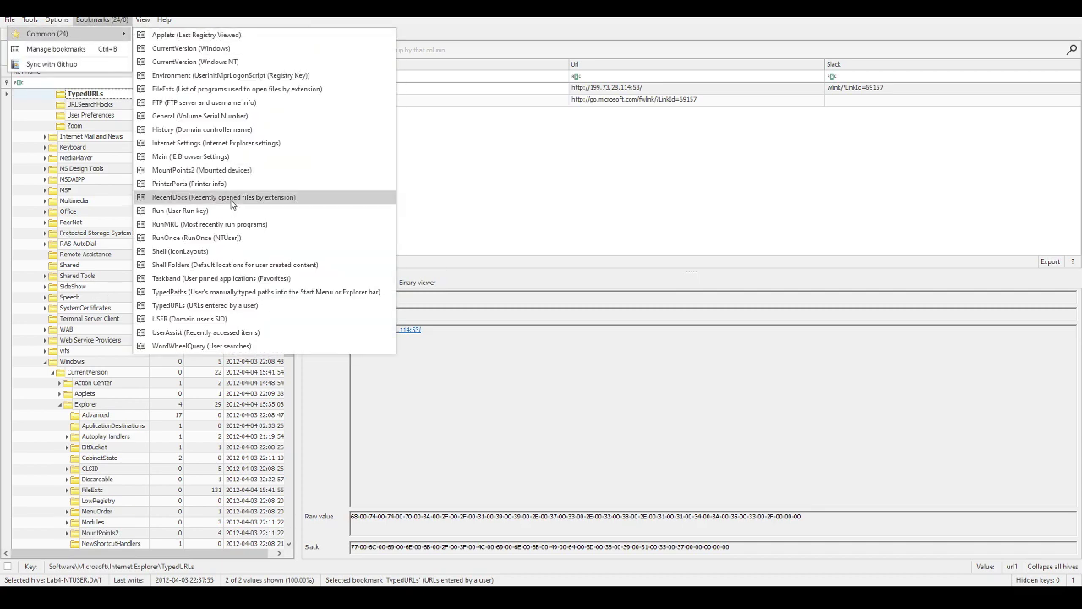
pyautogui.click(190, 133)
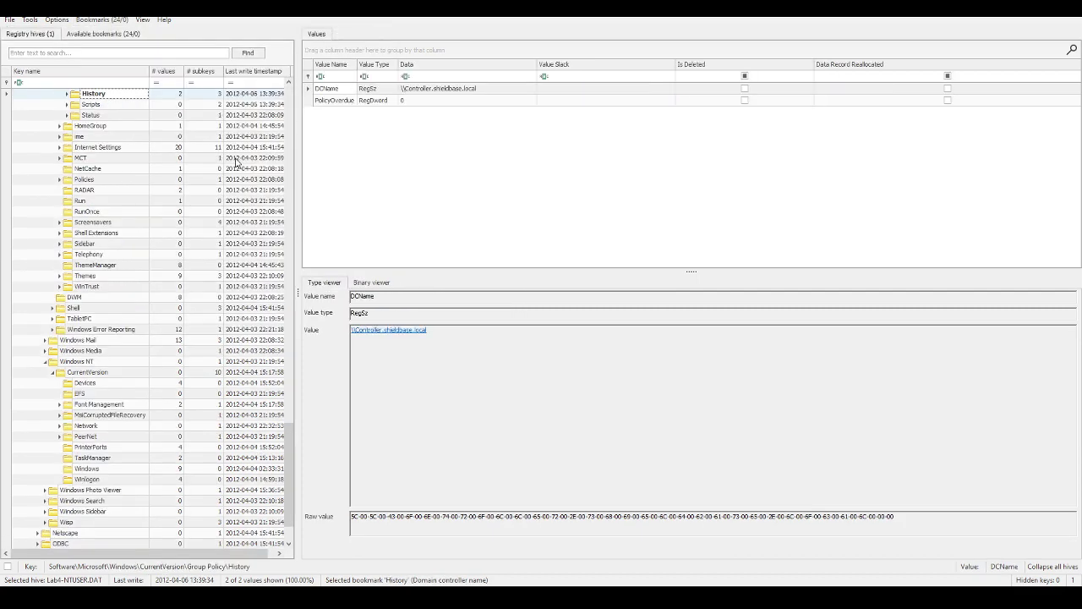
pyautogui.click(100, 19)
pyautogui.moveTo(105, 37)
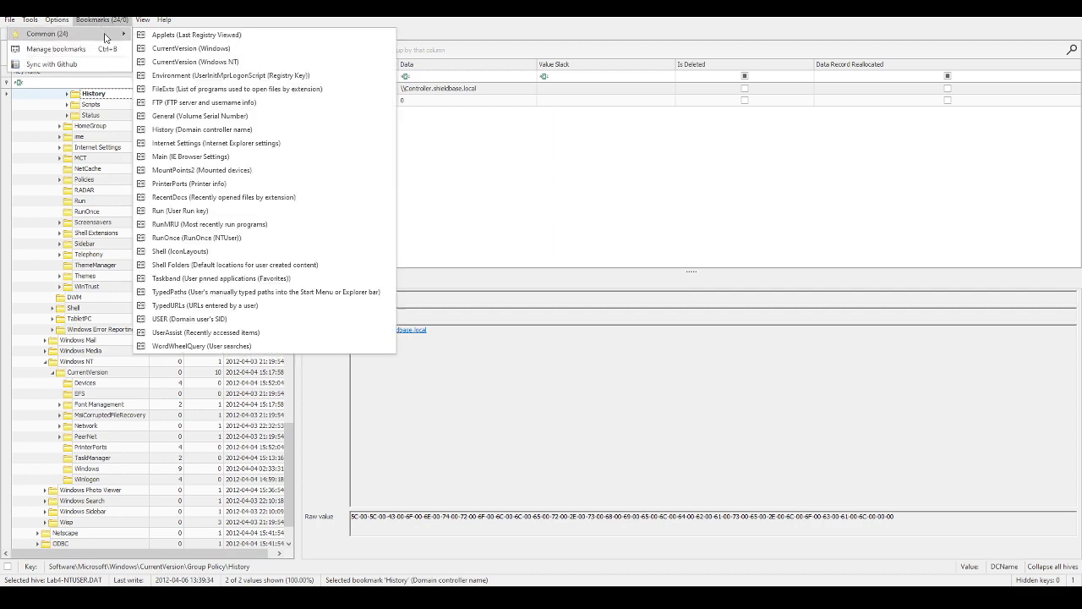
pyautogui.click(225, 49)
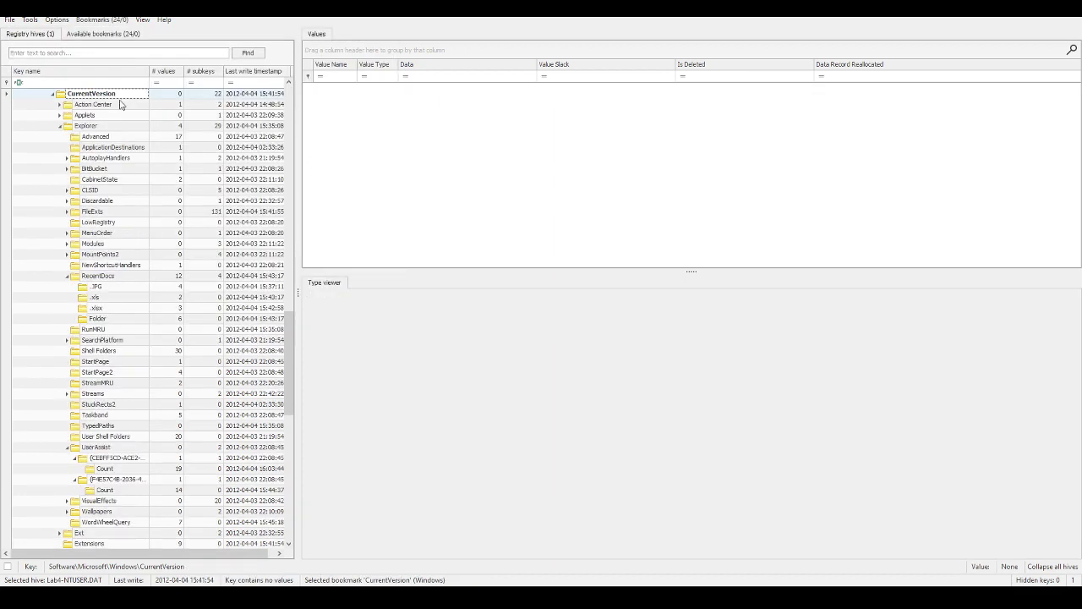
# Step: Visit the RunOnce, Run and domain user USER bookmark keys
pyautogui.click(113, 19)
pyautogui.moveTo(118, 35)
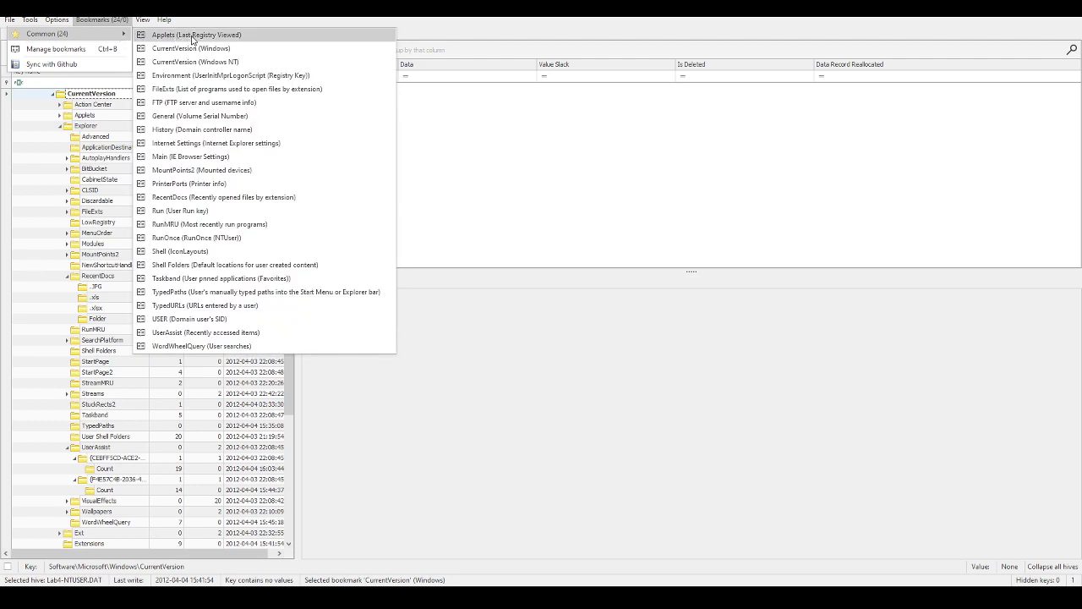
pyautogui.click(212, 237)
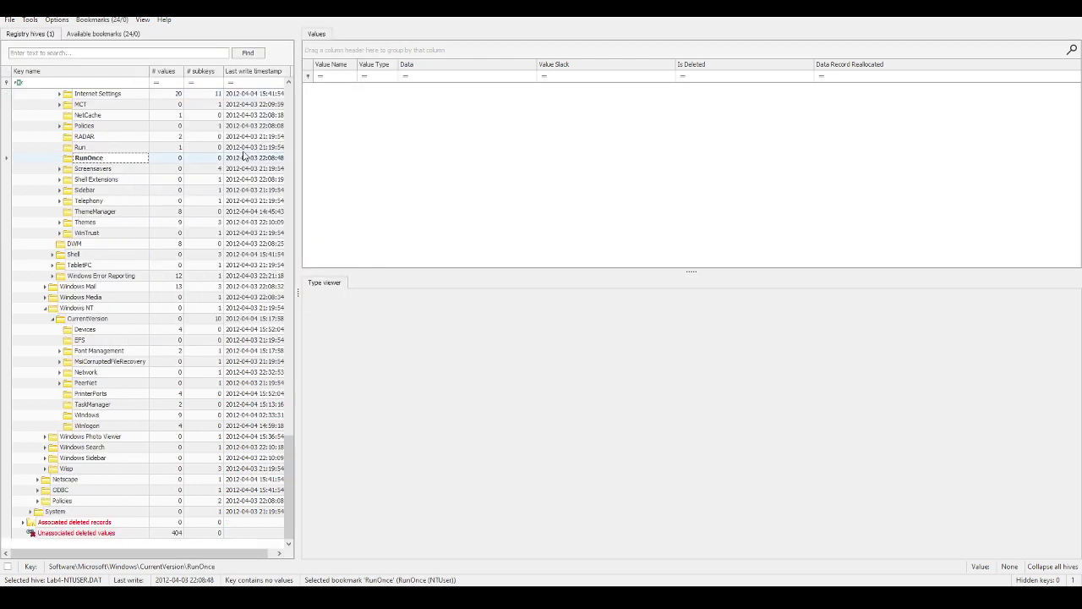
pyautogui.click(102, 19)
pyautogui.moveTo(122, 32)
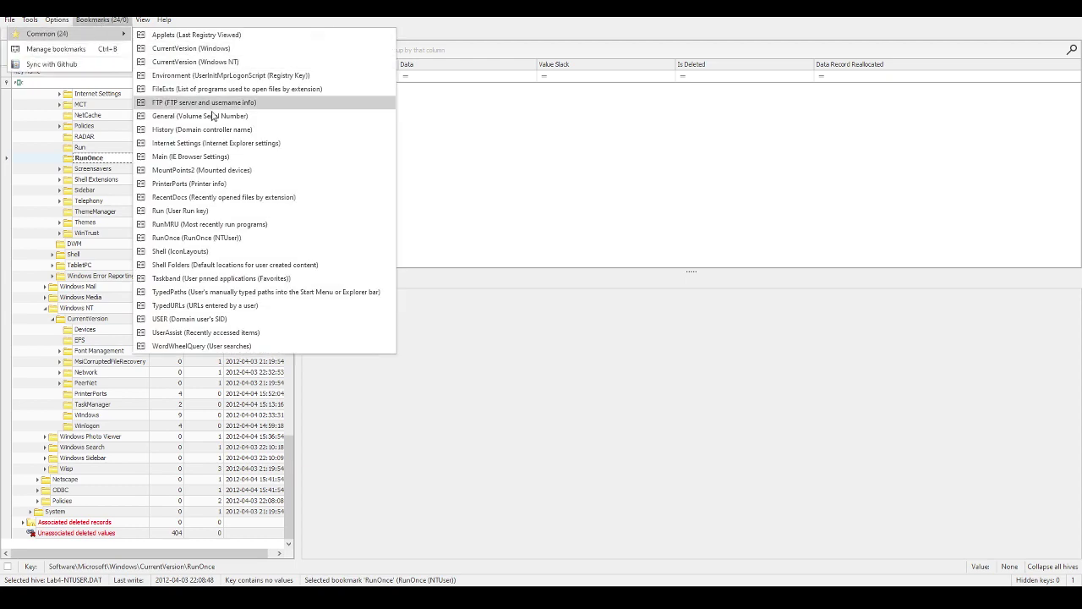
pyautogui.click(201, 211)
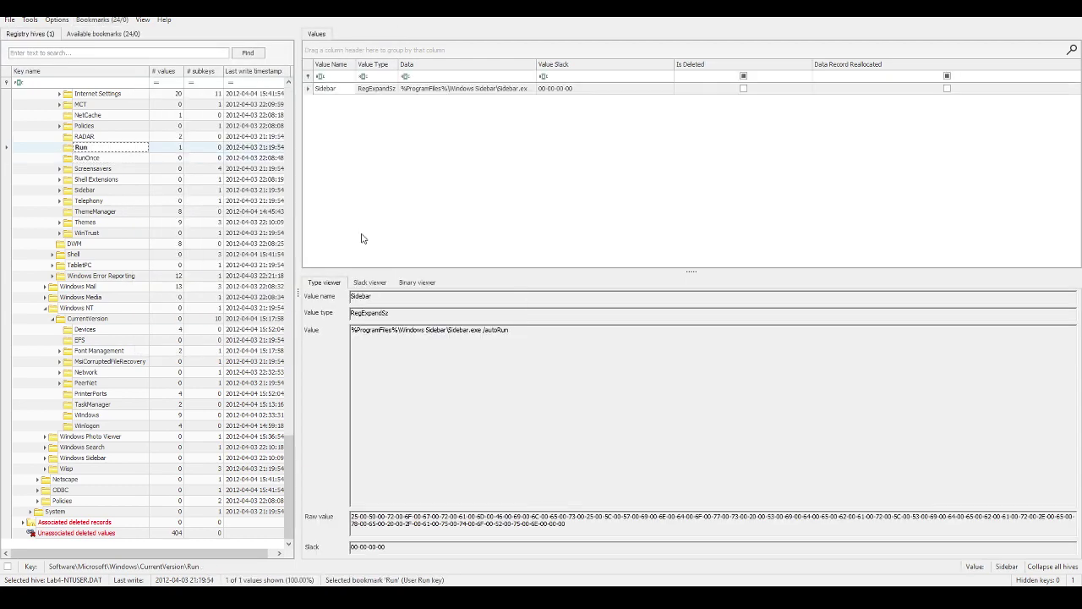
pyautogui.click(102, 19)
pyautogui.moveTo(110, 38)
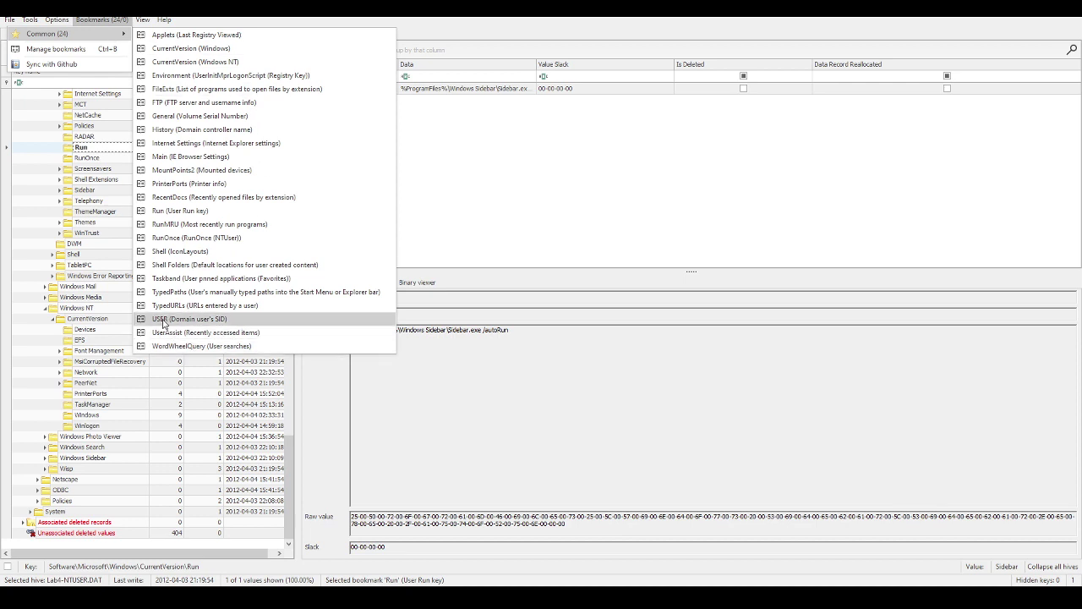
pyautogui.click(163, 319)
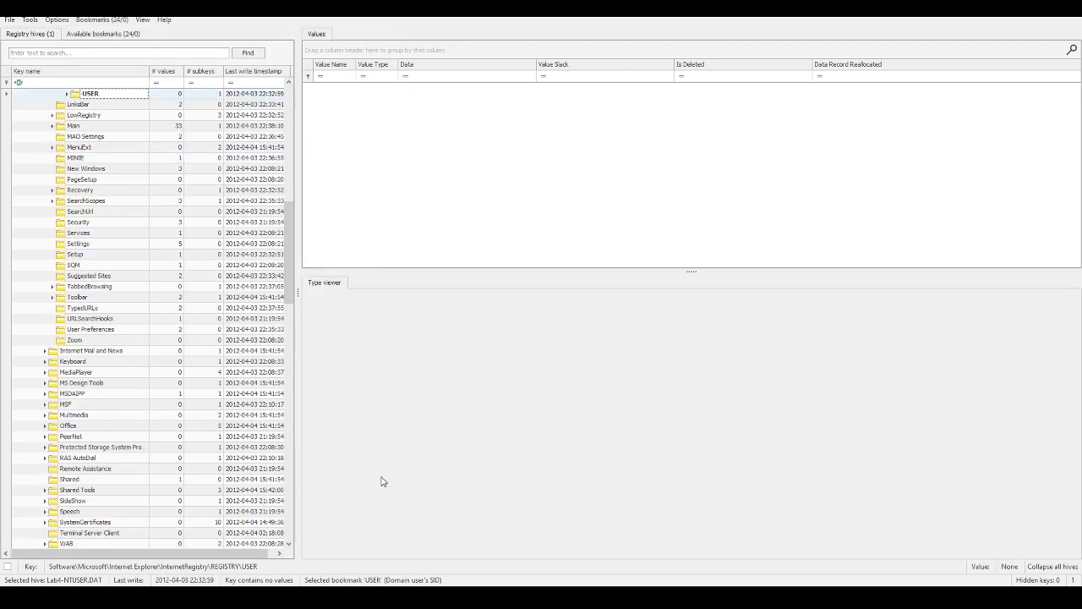
pyautogui.hotkey('alt', 'Tab')
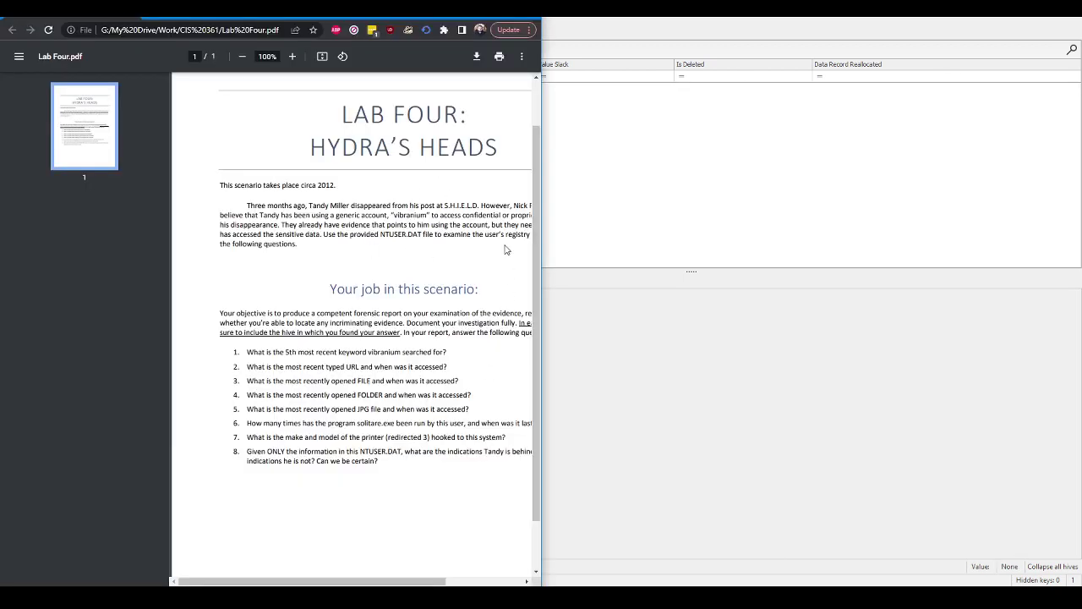
pyautogui.moveTo(361, 581); pyautogui.dragTo(431, 581)
pyautogui.hscroll(-1, 499, 240)
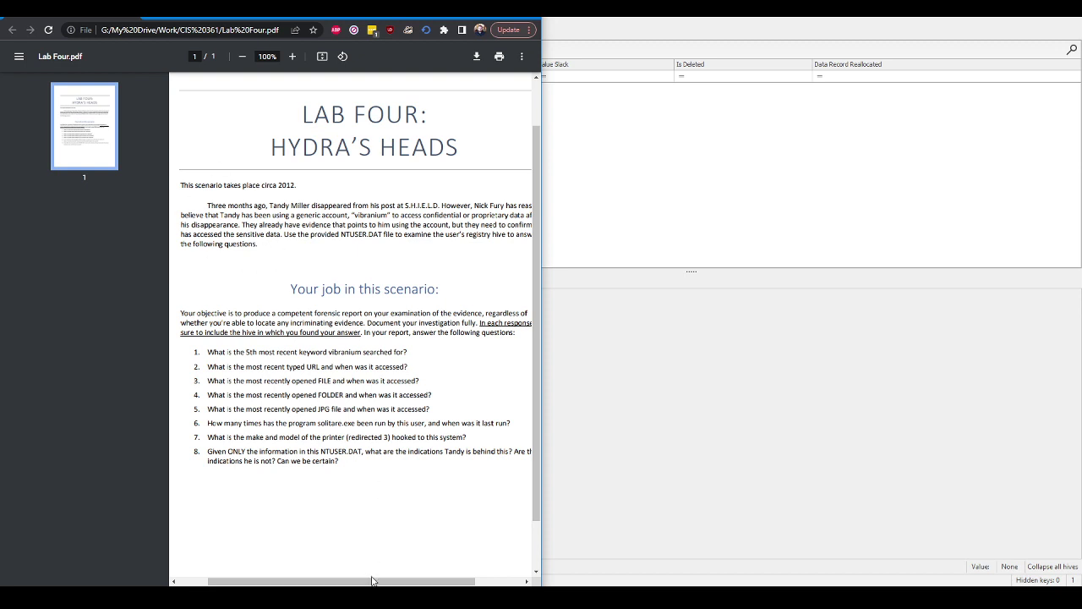
pyautogui.moveTo(375, 583); pyautogui.dragTo(392, 583)
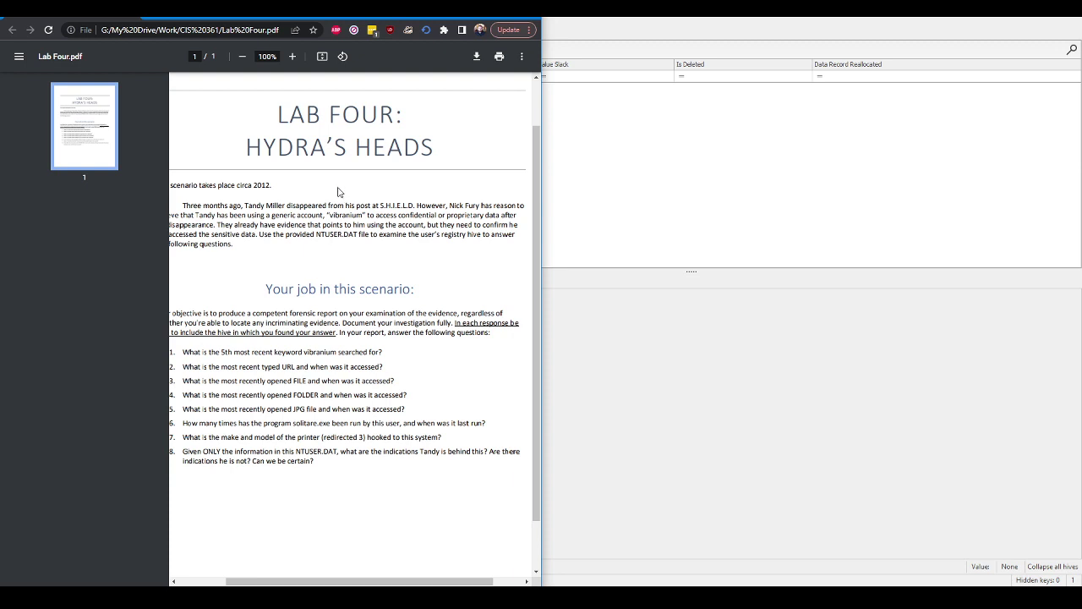
pyautogui.click(713, 310)
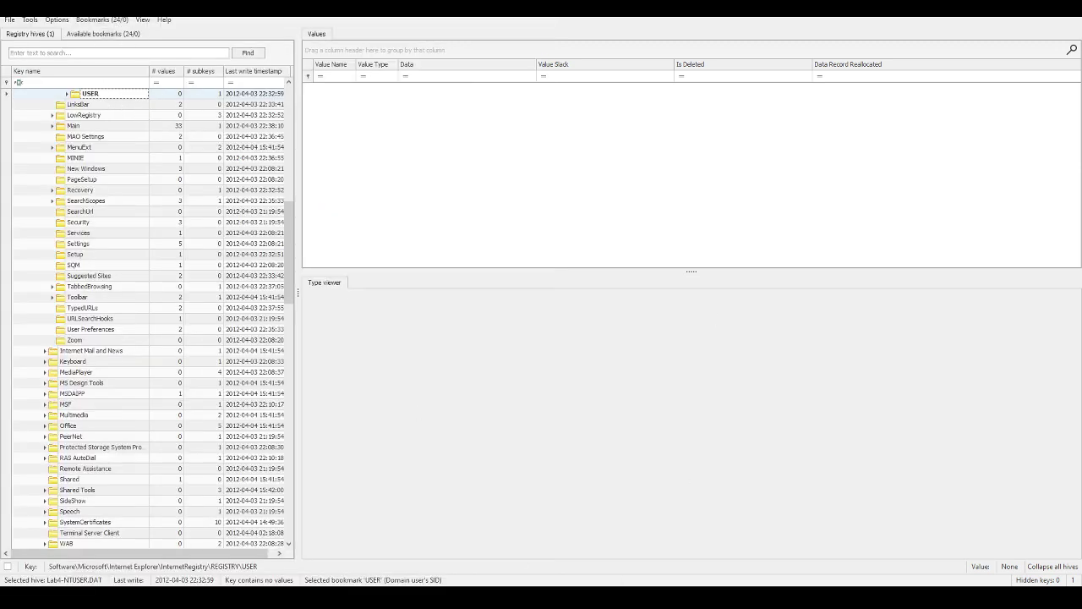
# Step: Jump to the RunMRU bookmark, then the MountPoints2 key
pyautogui.click(101, 19)
pyautogui.moveTo(100, 33)
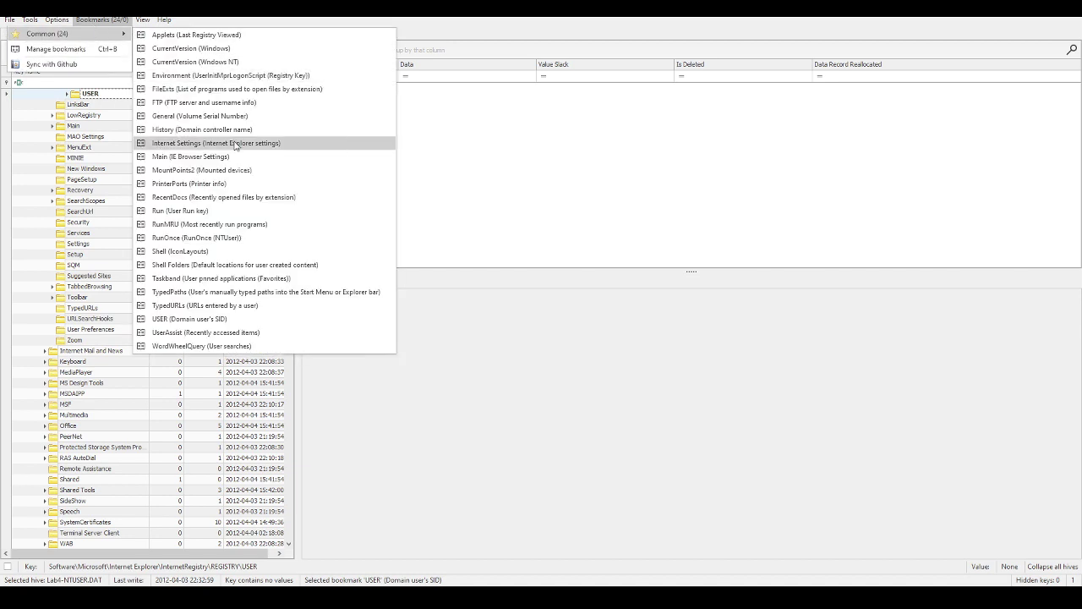
pyautogui.click(176, 225)
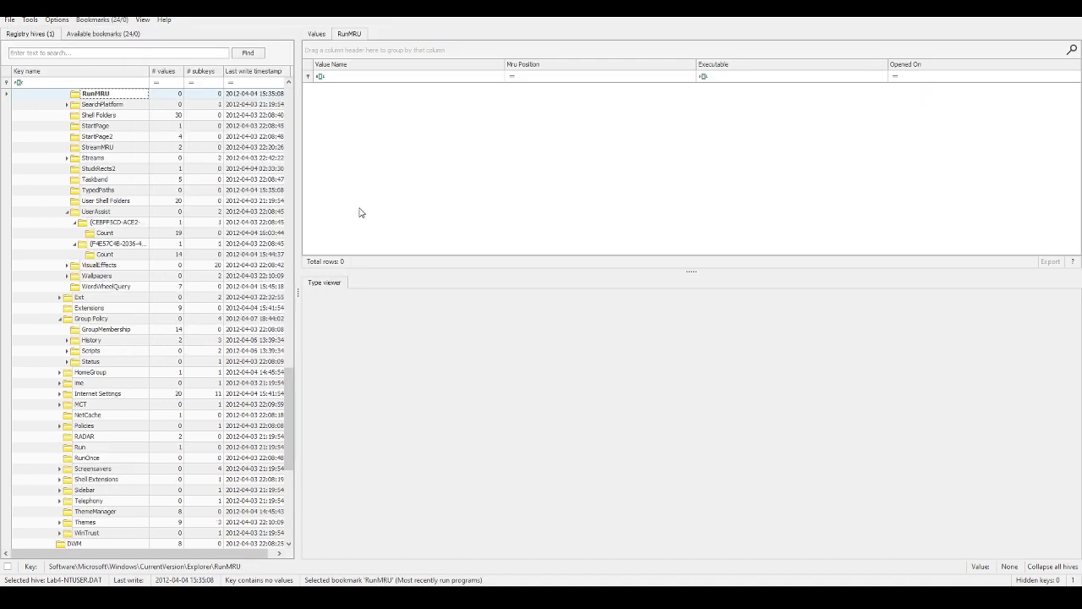
pyautogui.click(100, 21)
pyautogui.moveTo(106, 35)
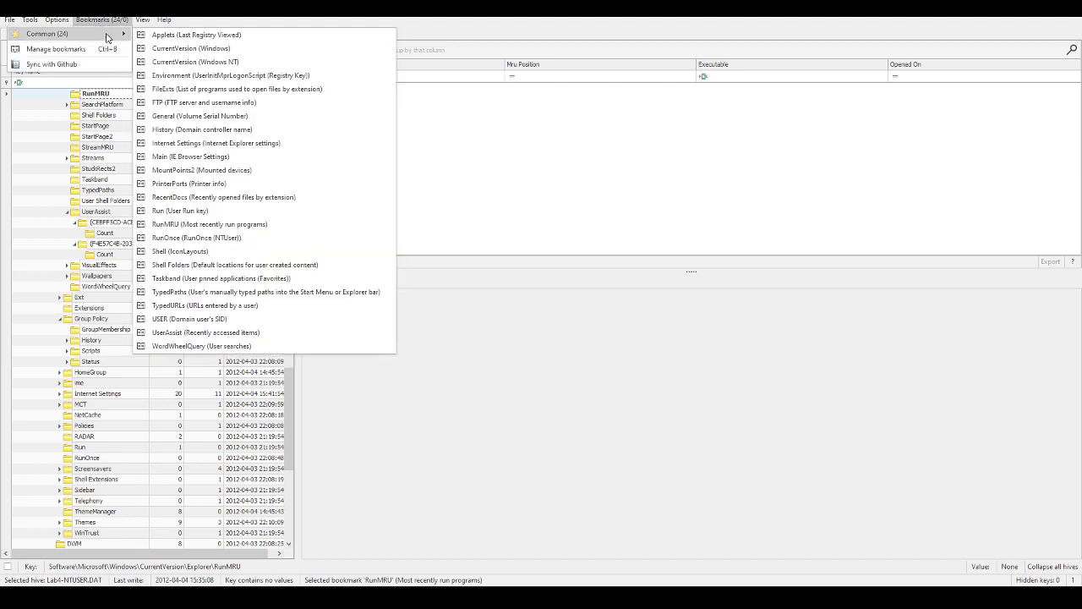
pyautogui.click(171, 170)
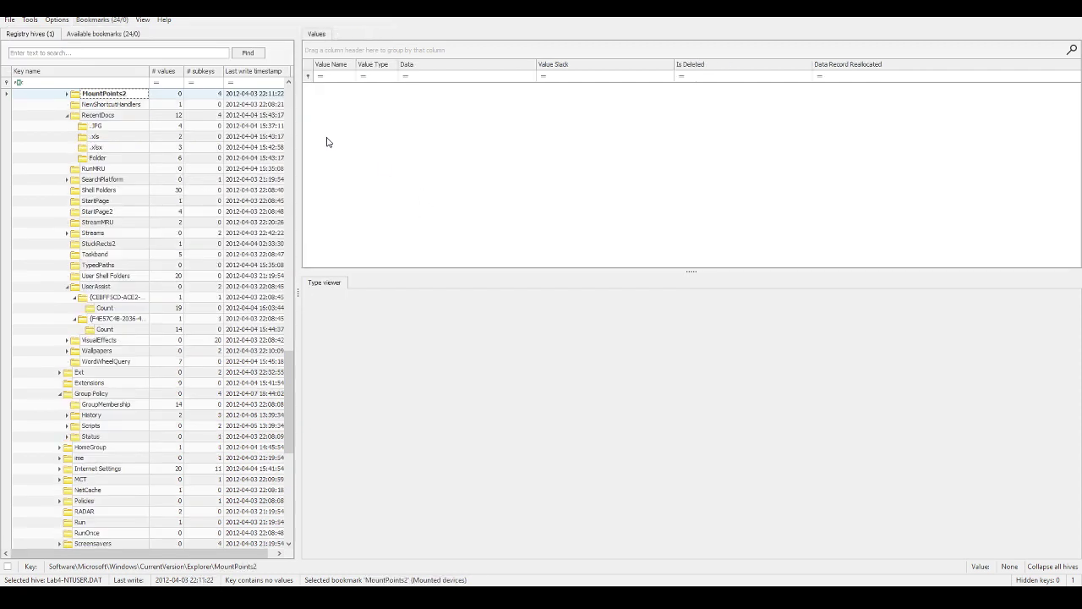
# Step: Expand MountPoints2 and browse the CPC Volume and ##controller#public share subkeys
pyautogui.click(68, 94)
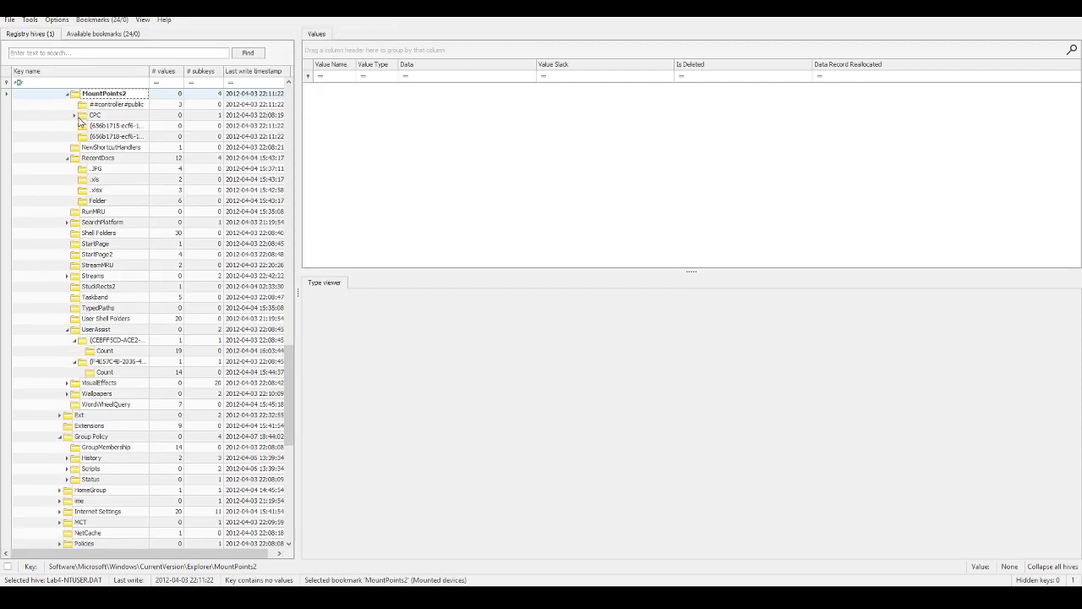
pyautogui.click(90, 138)
pyautogui.click(104, 126)
pyautogui.click(103, 117)
pyautogui.click(75, 115)
pyautogui.click(90, 126)
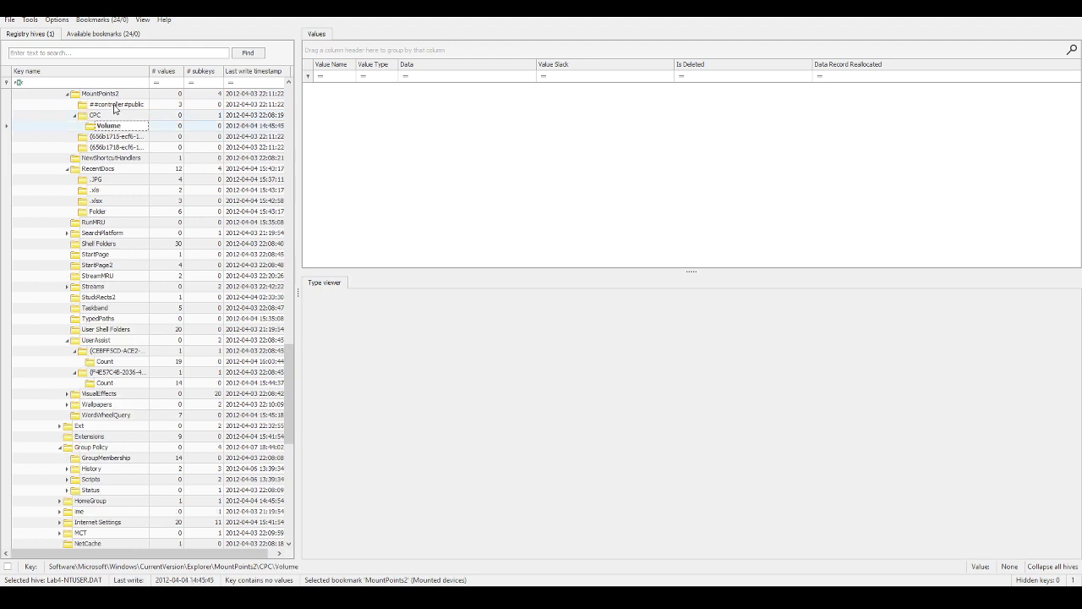
pyautogui.click(116, 105)
# Step: Inspect ComputerName in the WMSDK General key, then jump to the FTP key
pyautogui.click(91, 22)
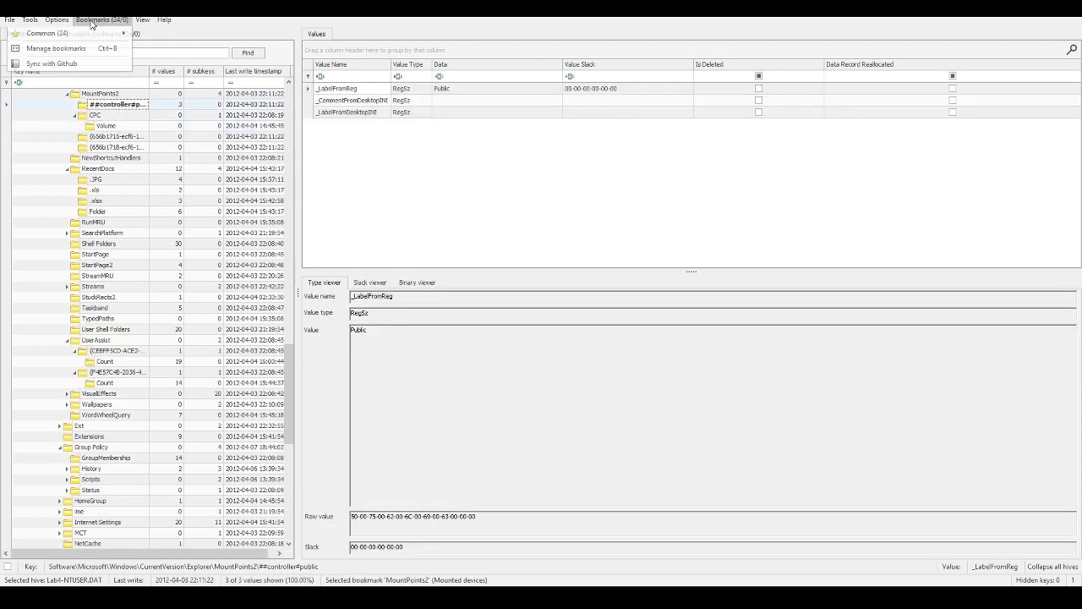
pyautogui.moveTo(84, 34)
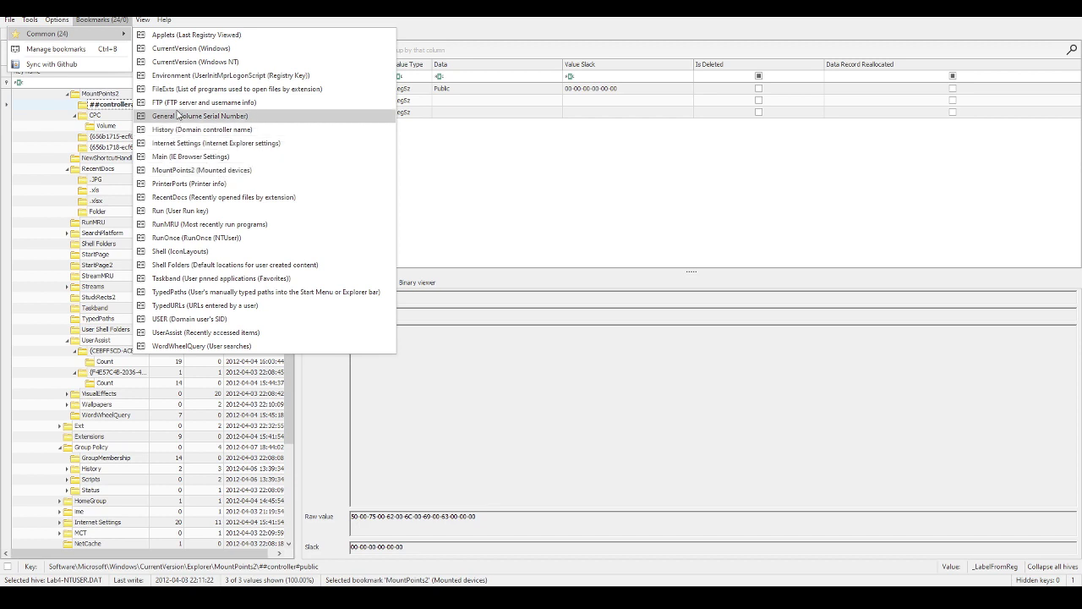
pyautogui.click(179, 116)
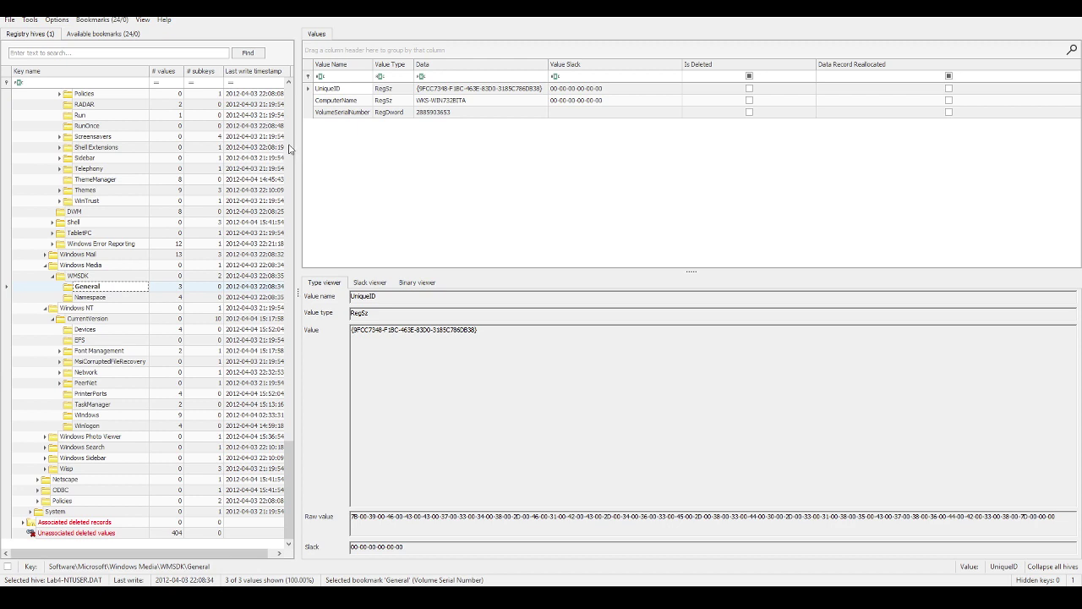
pyautogui.click(423, 102)
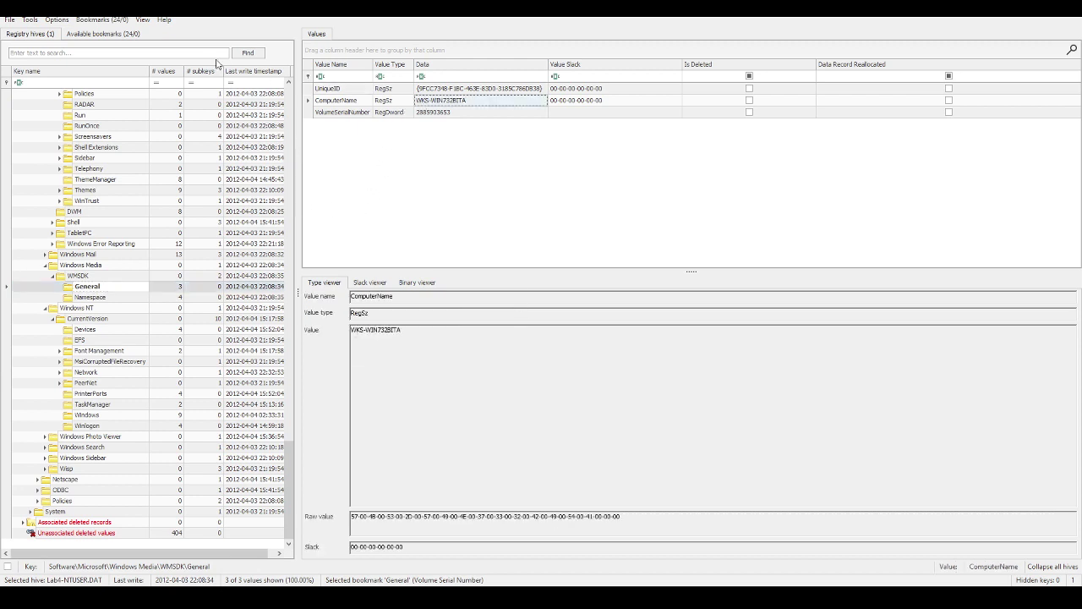
pyautogui.click(115, 23)
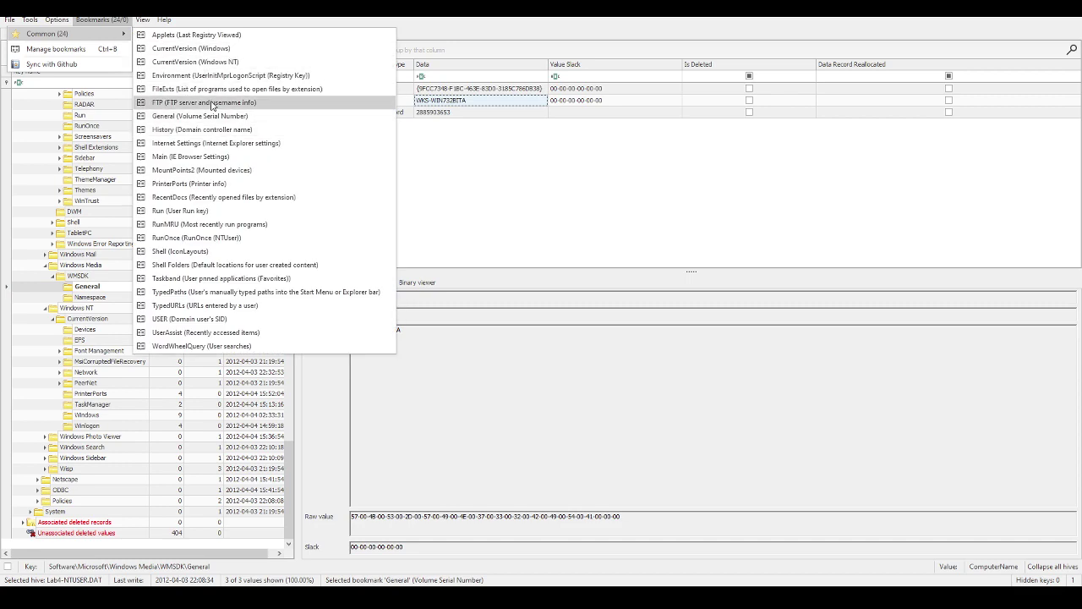
pyautogui.click(211, 102)
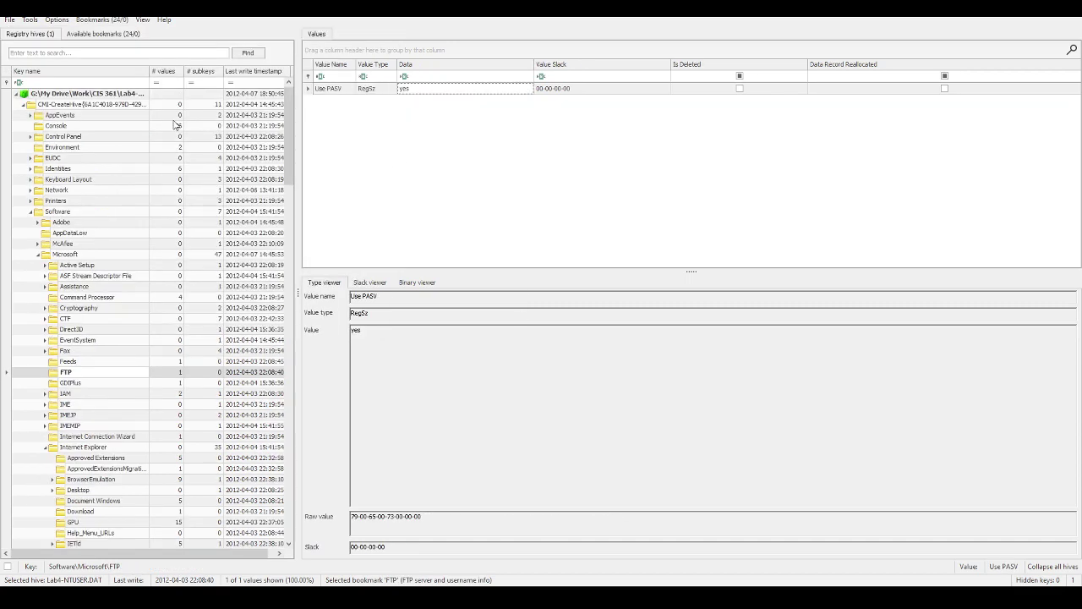
# Step: Jump to the Environment key, then the Windows NT CurrentVersion key
pyautogui.click(100, 19)
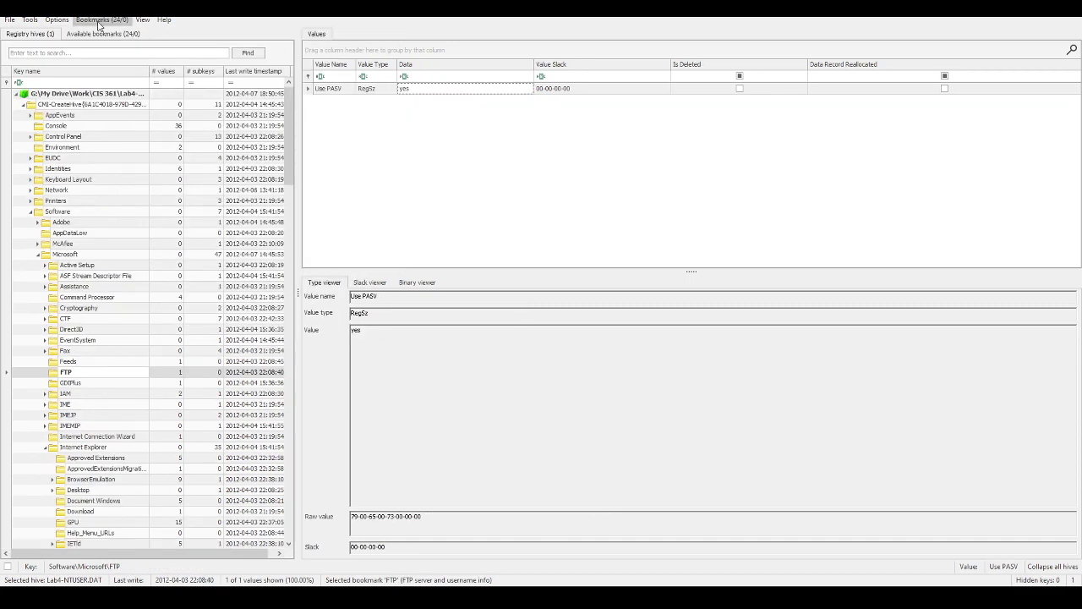
pyautogui.moveTo(102, 35)
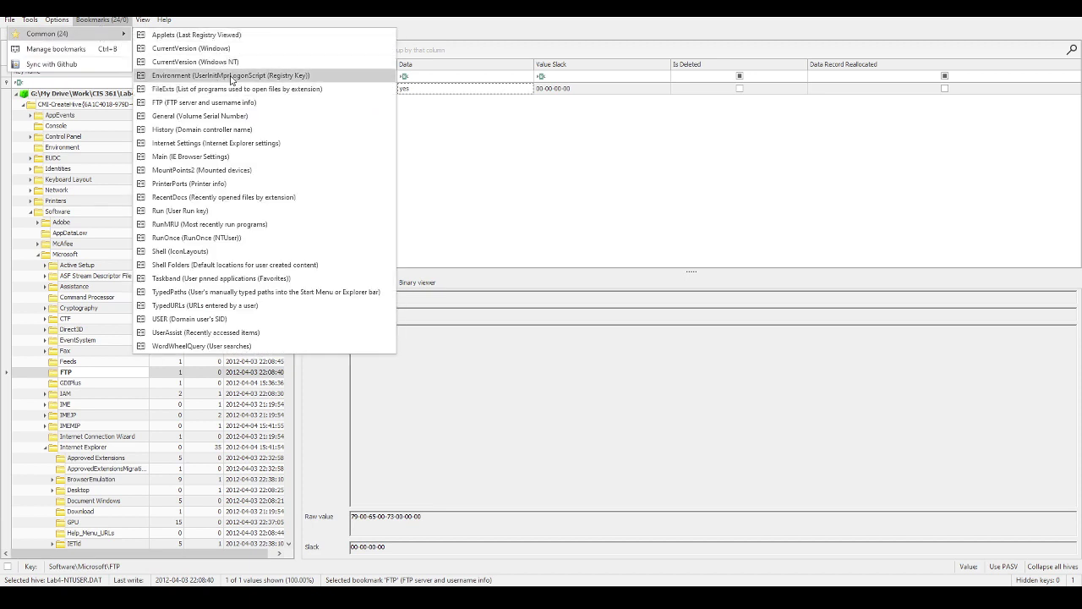
pyautogui.click(233, 76)
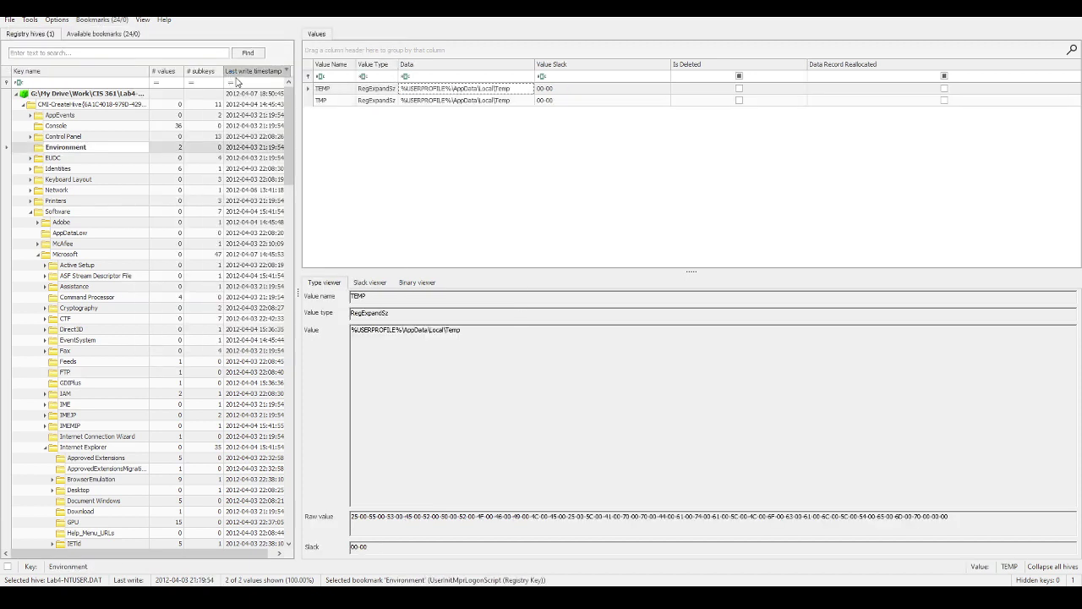
pyautogui.click(101, 19)
pyautogui.moveTo(59, 34)
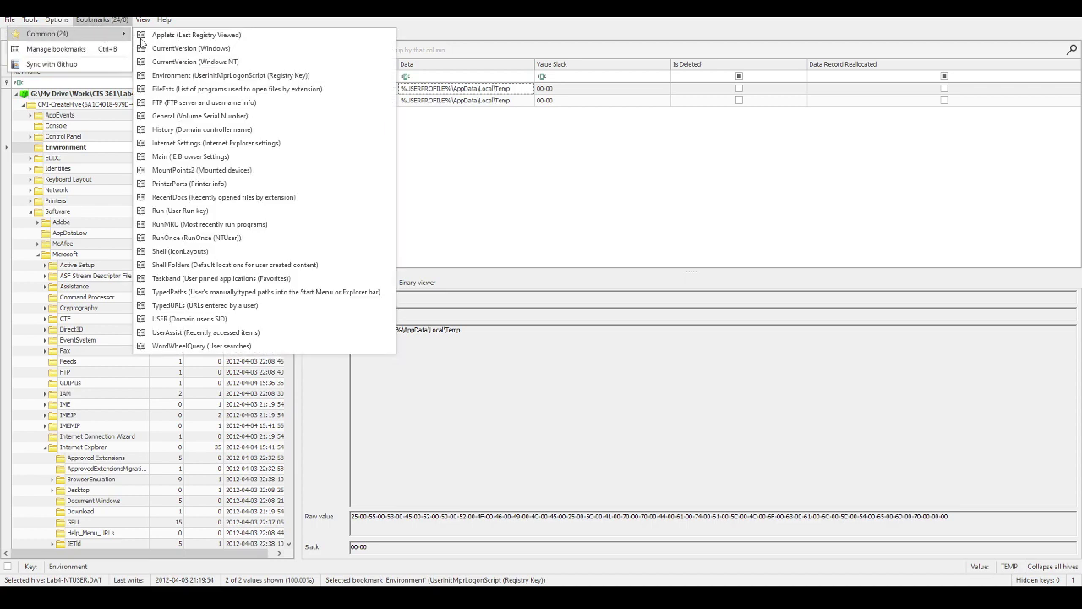
pyautogui.click(177, 64)
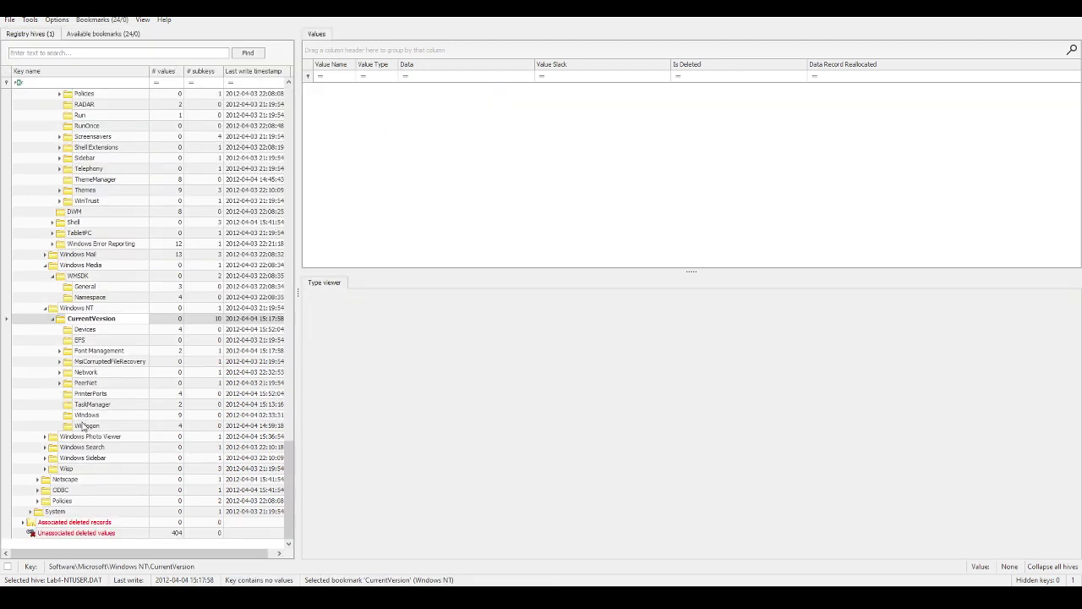
# Step: Rejoin question 8's broken line into a single line in the notes
pyautogui.hotkey('alt', 'Tab')
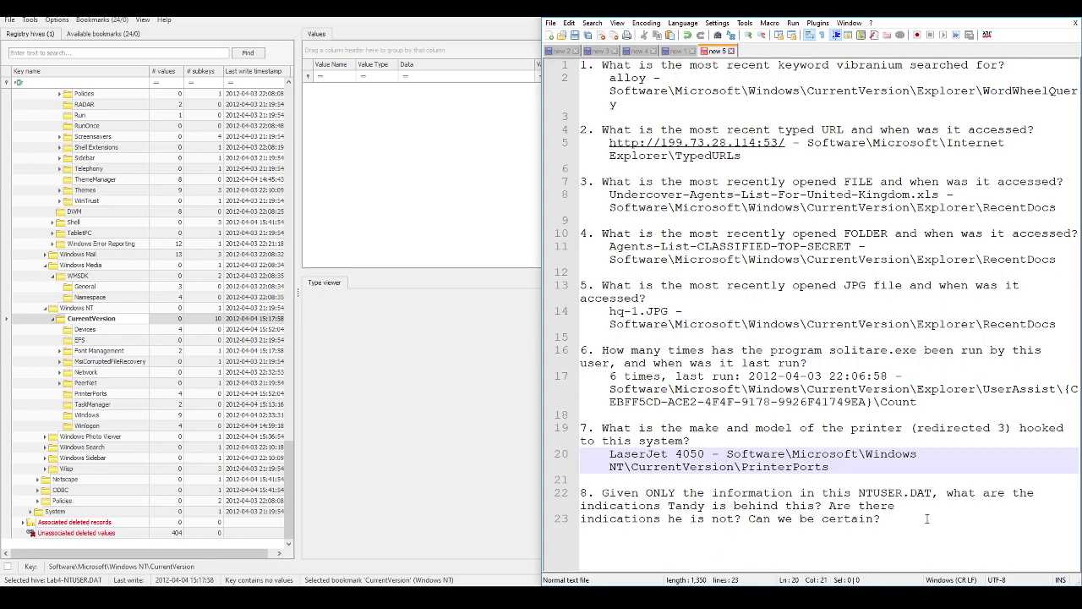
pyautogui.click(926, 516)
pyautogui.click(881, 504)
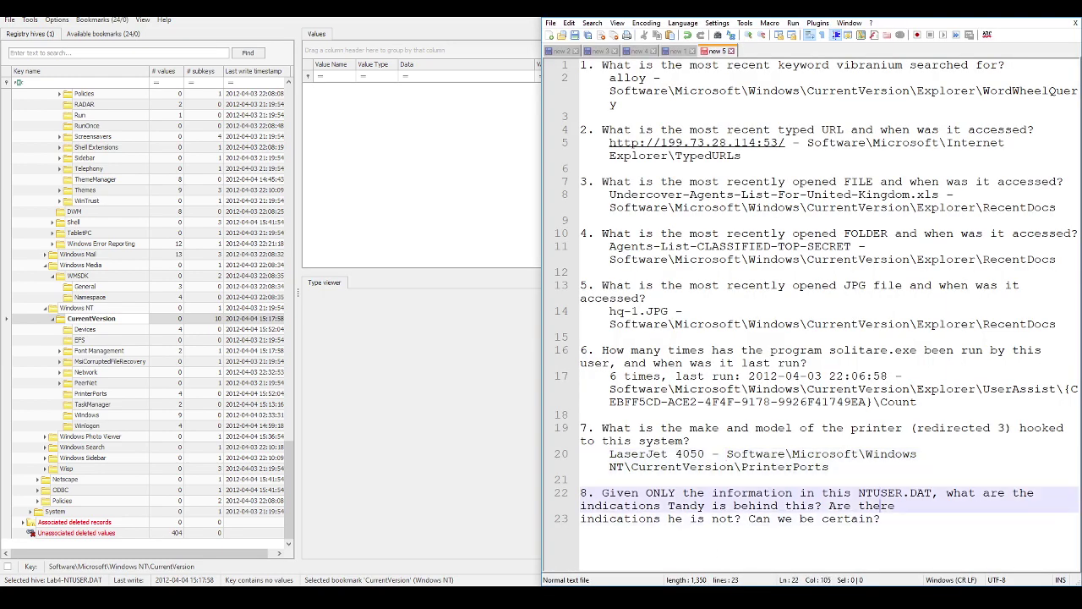
pyautogui.click(879, 493)
pyautogui.click(895, 505)
pyautogui.press('Delete')
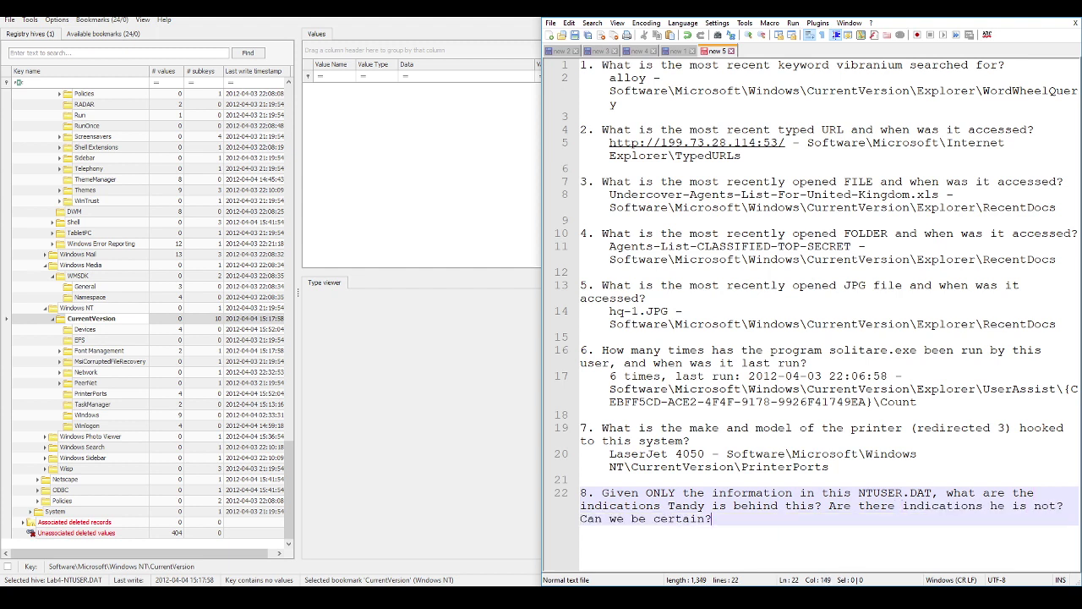
# Step: On a new line, answer that sensitive data was accessed after the suspect left his post, naming a suspect exfiltration IP
pyautogui.press('Return')
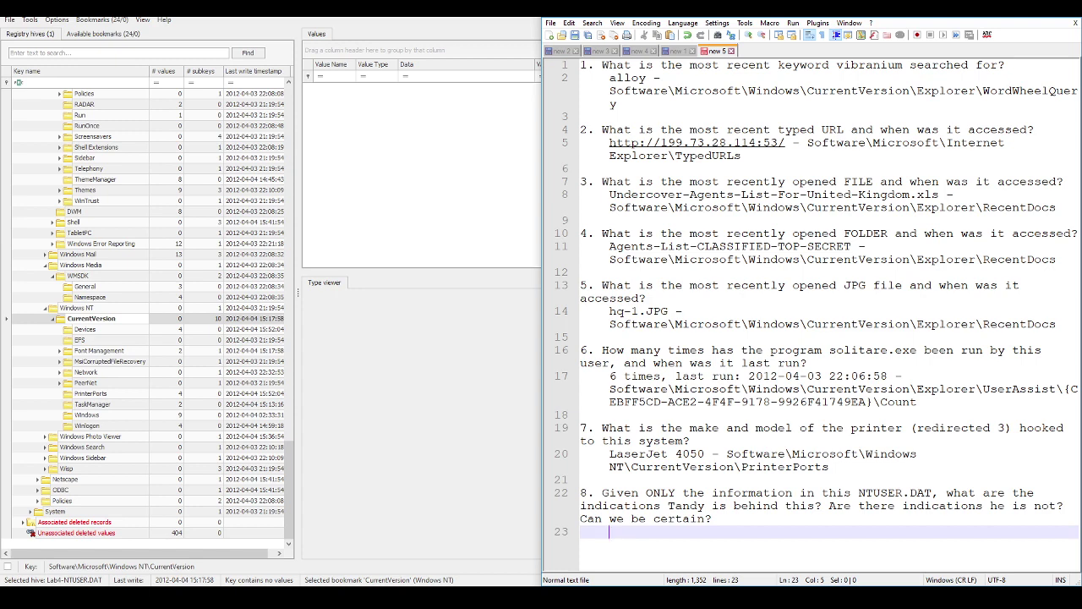
pyautogui.write('Access of sensitive data occurred after Tandy disa')
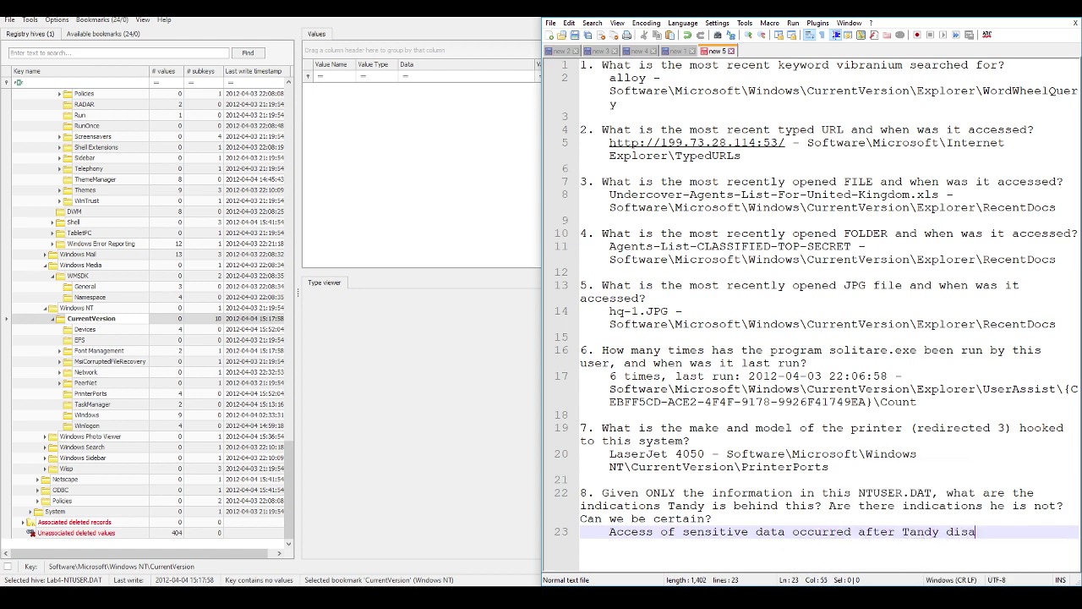
pyautogui.write('ppeared from his post.')
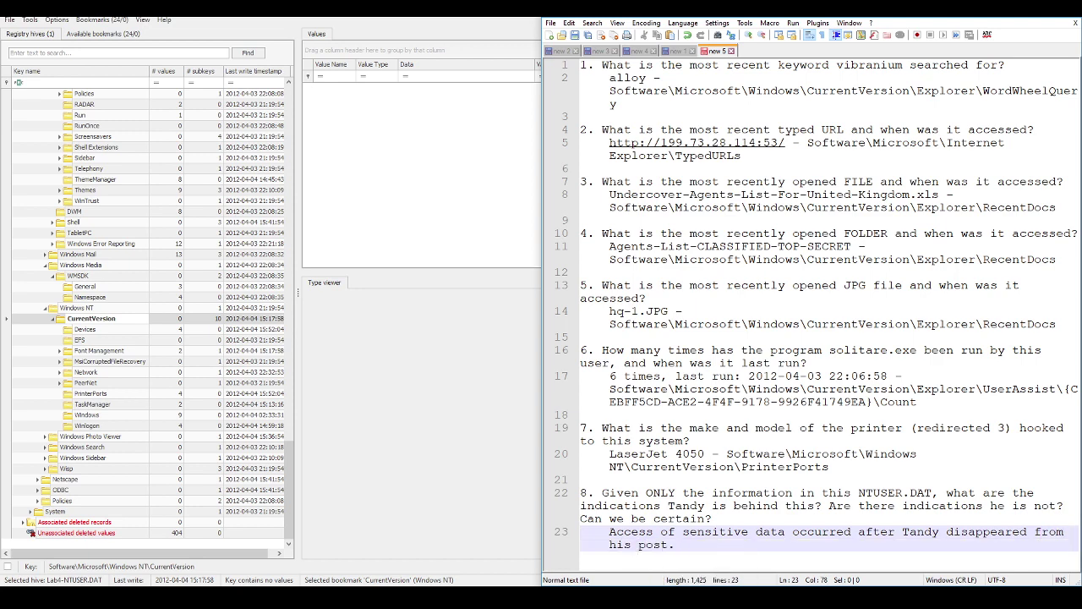
pyautogui.write(' Many se')
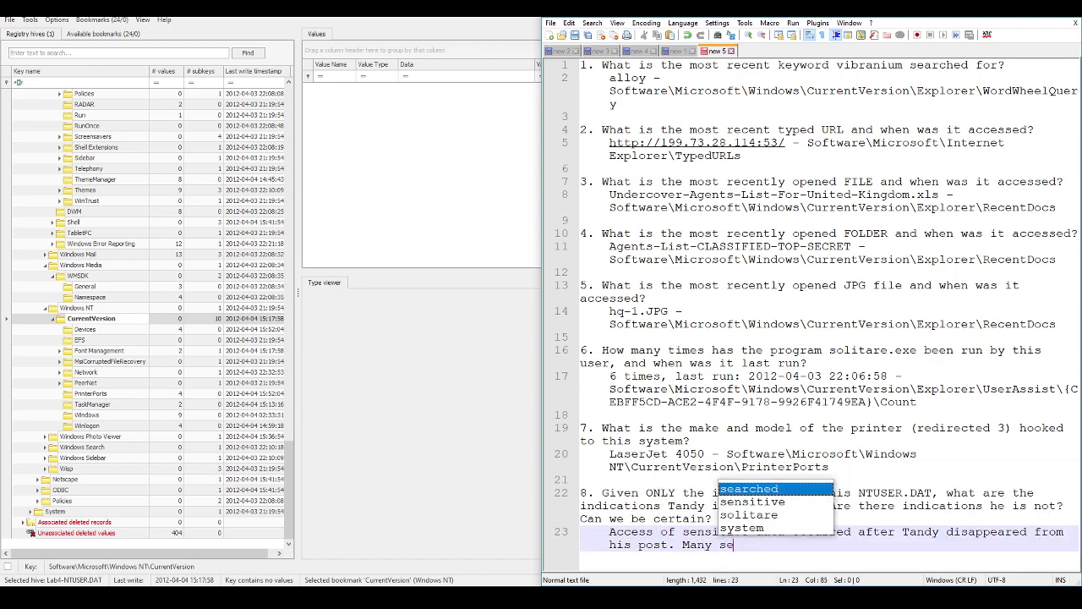
pyautogui.write('nsitive documents ')
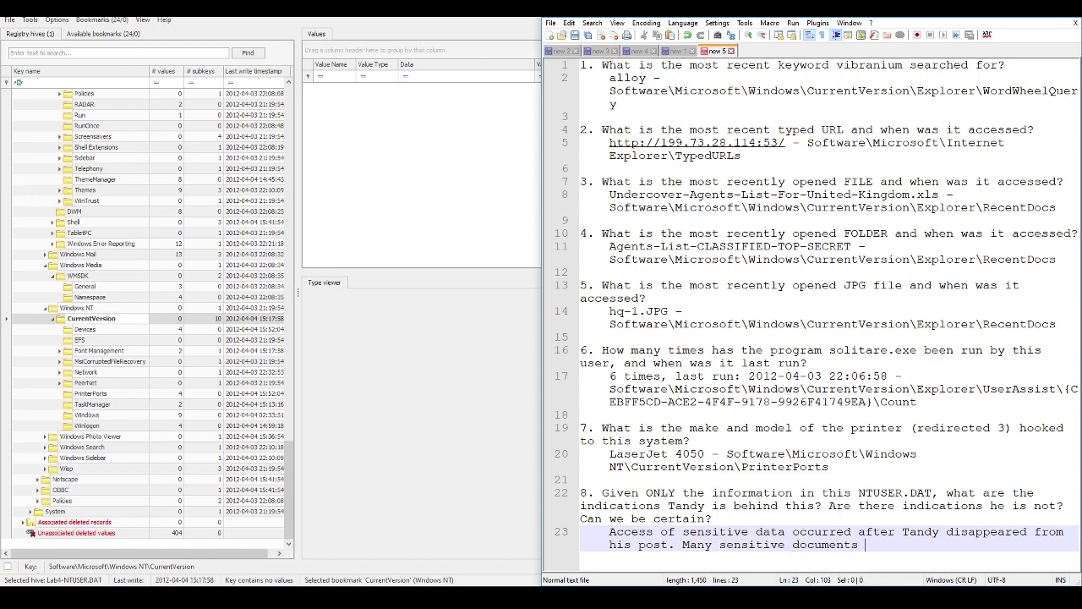
pyautogui.write('were accessed, as well as an')
pyautogui.press('BackSpace')
pyautogui.write('suspec')
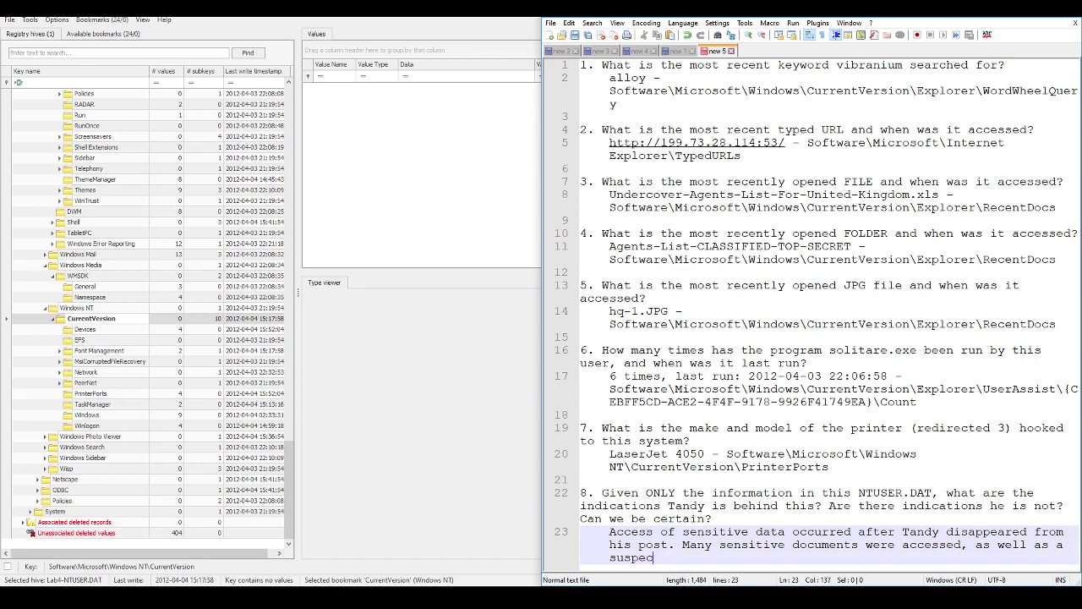
pyautogui.write('t IP potentially used for exfiltration.')
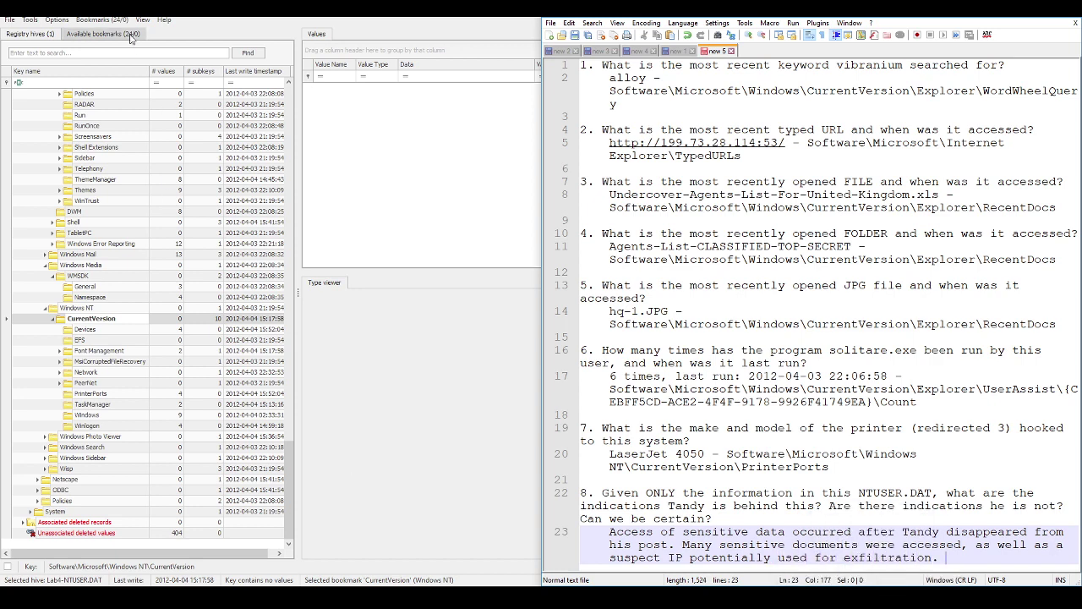
# Step: Jump via the Common bookmarks to the user Run key, then to the UserAssist key
pyautogui.click(100, 21)
pyautogui.click(38, 28)
pyautogui.click(100, 20)
pyautogui.moveTo(101, 34)
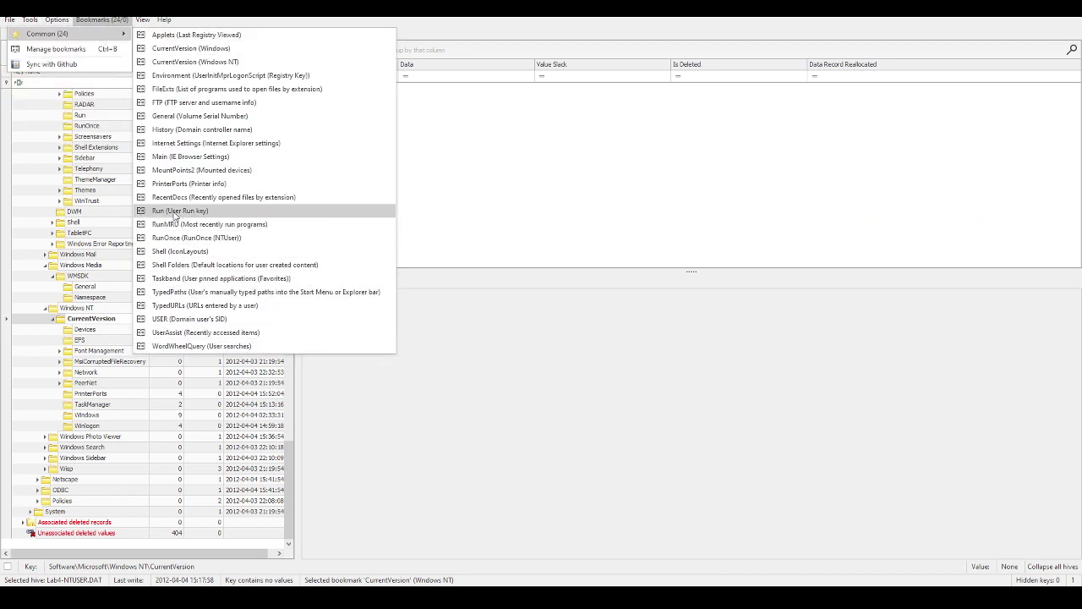
pyautogui.click(170, 215)
pyautogui.click(100, 20)
pyautogui.moveTo(118, 34)
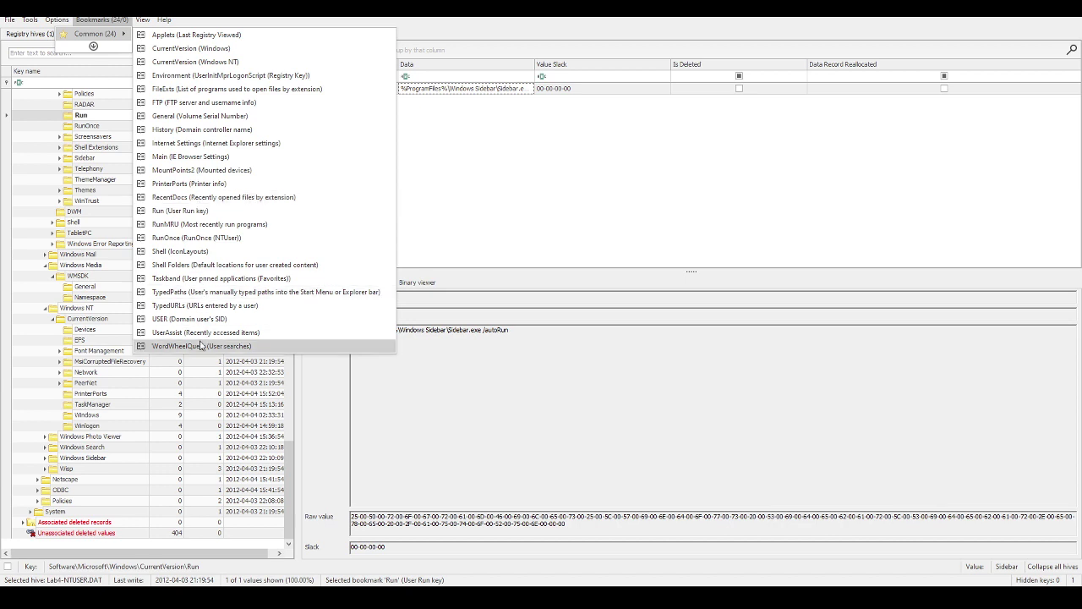
pyautogui.click(199, 332)
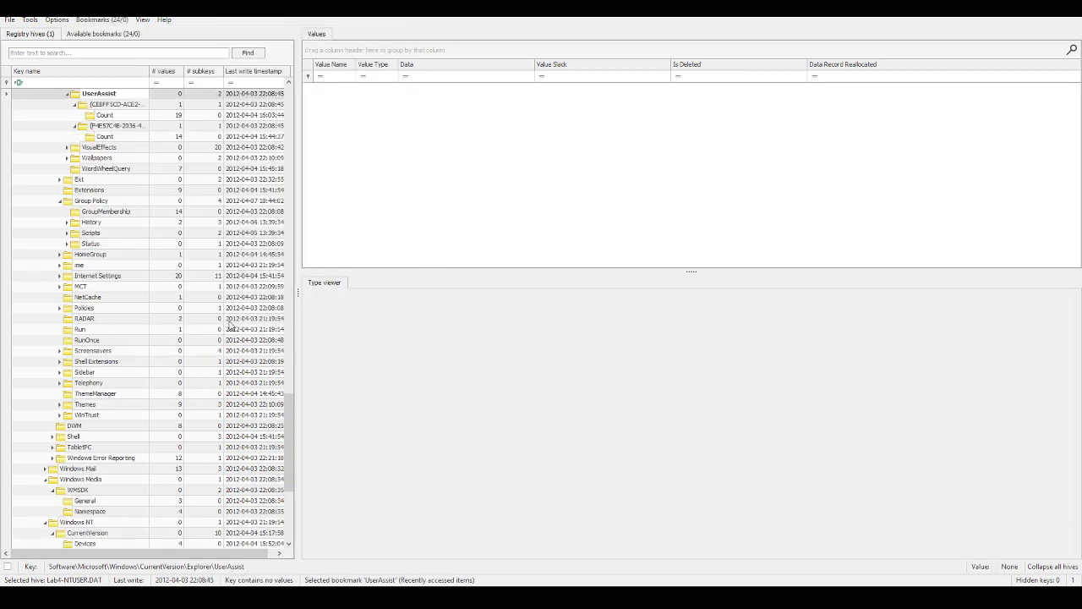
# Step: Sort UserAssist Count entries by Last Executed and select the cmd.exe row
pyautogui.click(107, 116)
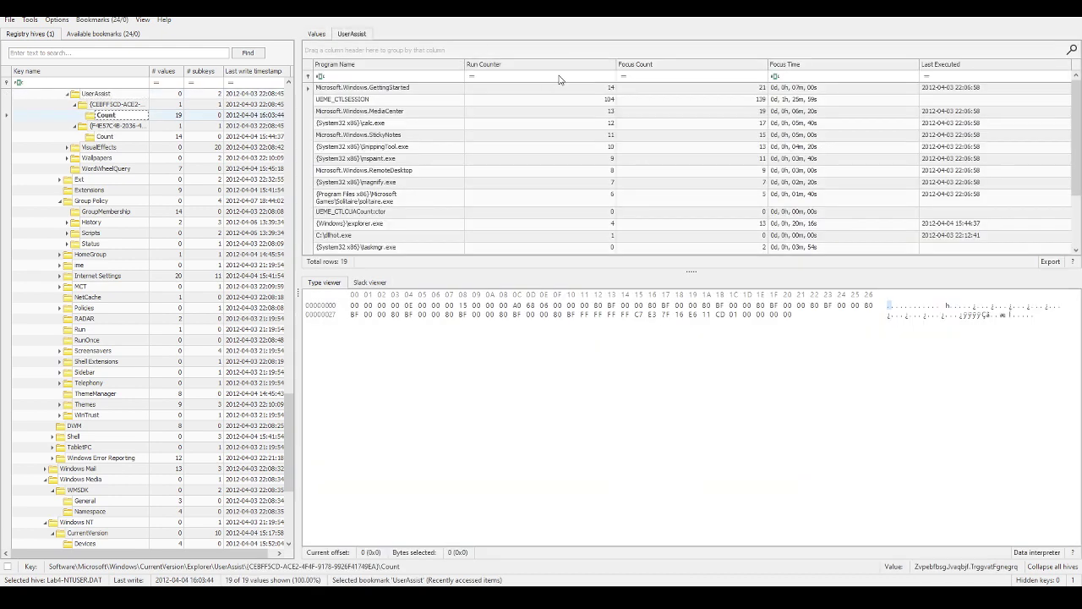
pyautogui.click(978, 66)
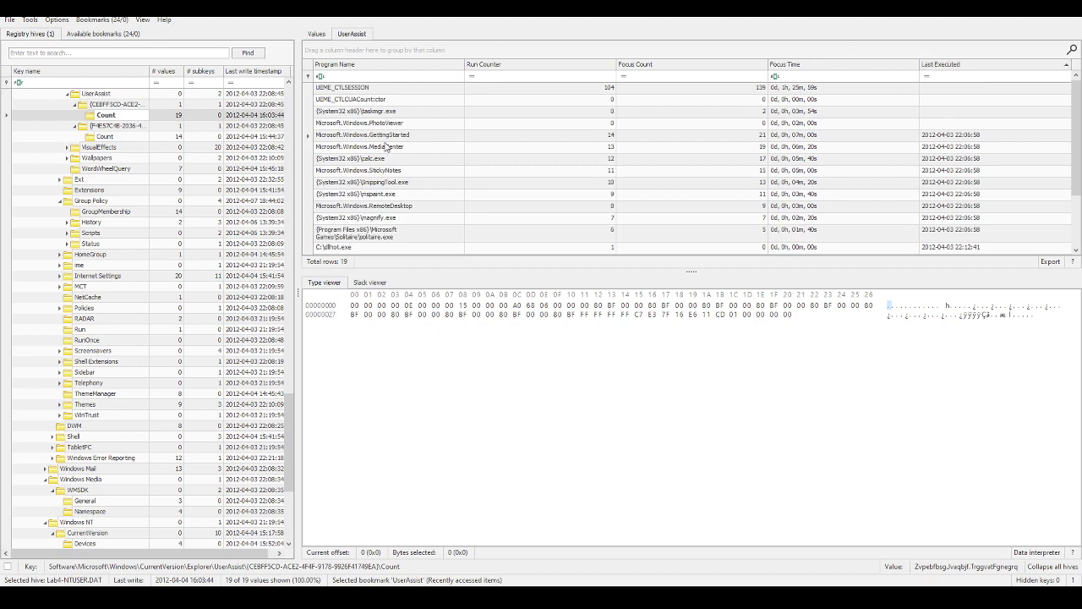
pyautogui.scroll(-2, 433, 125)
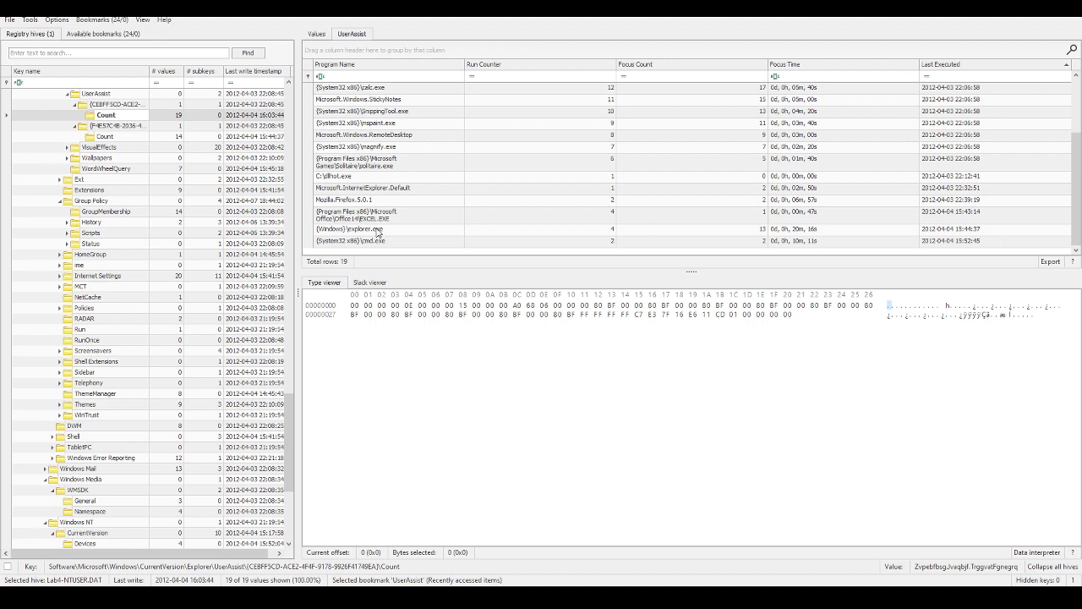
pyautogui.click(388, 243)
# Step: Add a sentence saying cmd.exe was last executed, then delete it again
pyautogui.hotkey('alt', 'Tab')
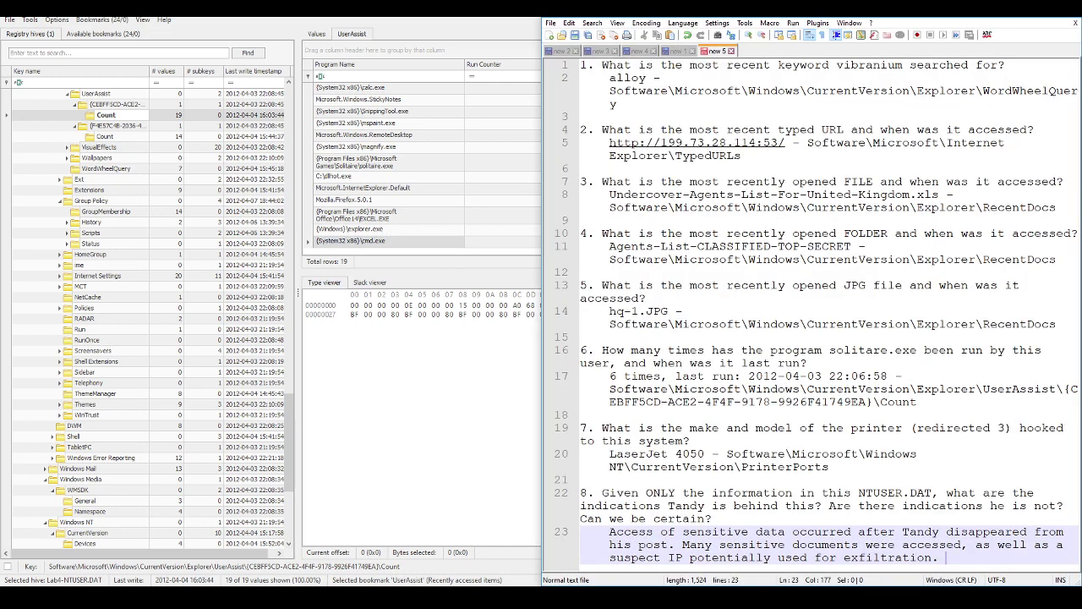
pyautogui.write('cmd.exe was last execute')
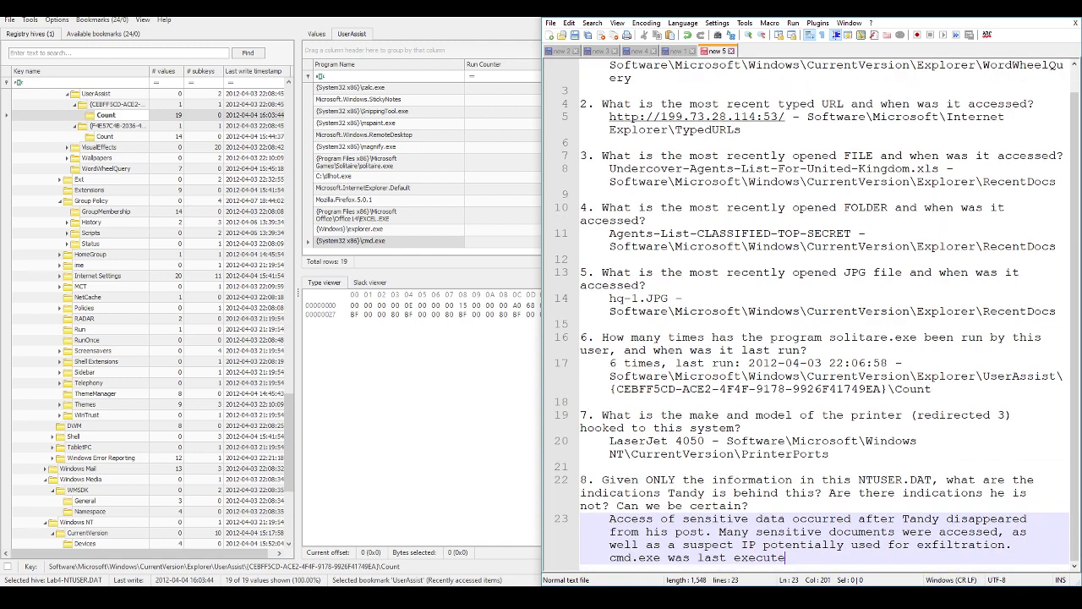
pyautogui.write('d on the system, which might have')
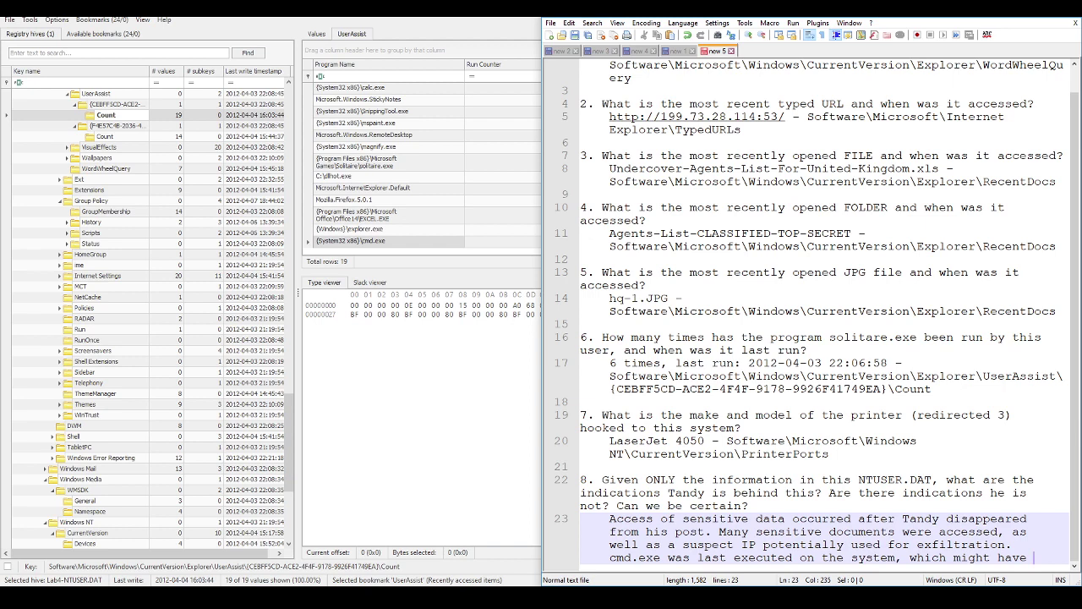
pyautogui.write(' been used')
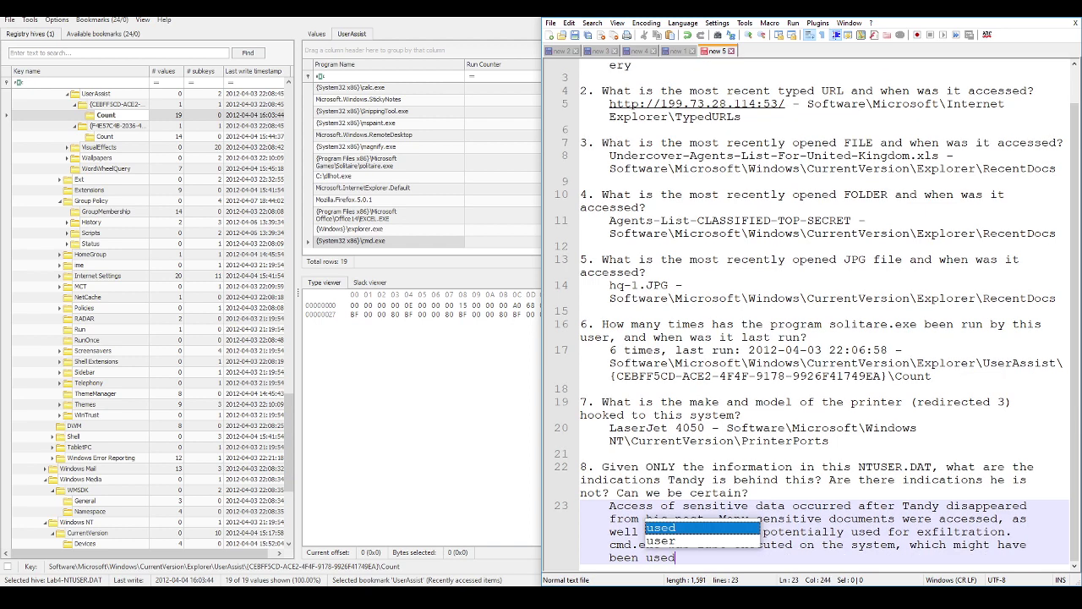
pyautogui.hotkey('ctrl', 'shift', 'Left')
pyautogui.hotkey('ctrl', 'shift', 'Left')
pyautogui.hotkey('ctrl', 'shift', 'Left')
pyautogui.hotkey('ctrl', 'shift', 'Left')
pyautogui.hotkey('ctrl', 'shift', 'Left')
pyautogui.hotkey('ctrl', 'shift', 'Left')
pyautogui.hotkey('ctrl', 'shift', 'Left')
pyautogui.hotkey('ctrl', 'shift', 'Left')
pyautogui.hotkey('ctrl', 'shift', 'Left')
pyautogui.hotkey('ctrl', 'shift', 'Left')
pyautogui.hotkey('ctrl', 'shift', 'Left')
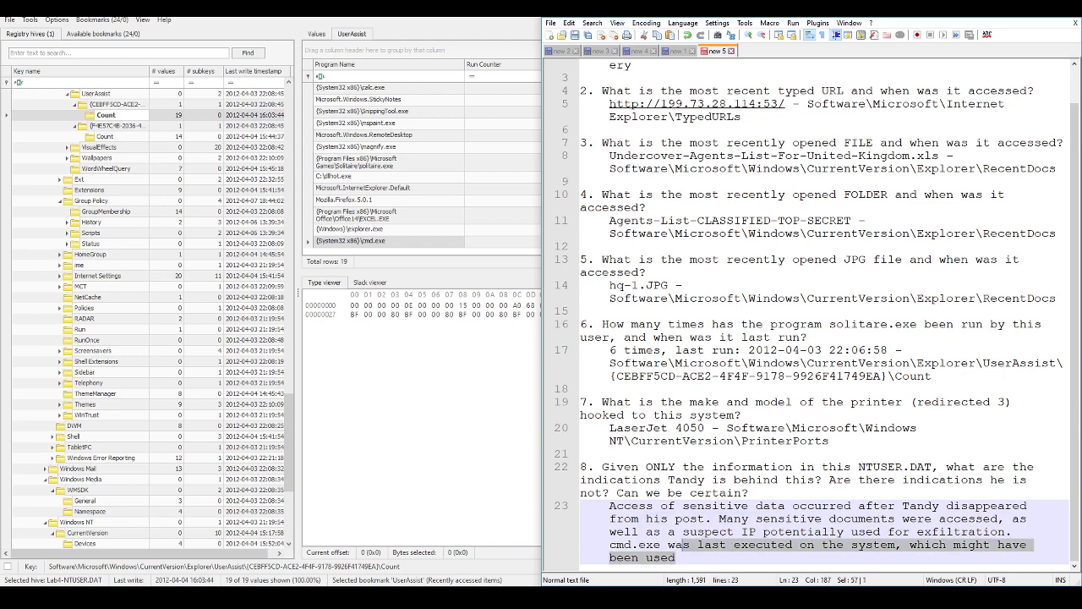
pyautogui.hotkey('ctrl', 'shift', 'Left')
pyautogui.hotkey('ctrl', 'shift', 'Left')
pyautogui.hotkey('ctrl', 'shift', 'Left')
pyautogui.hotkey('shift', 'Left')
pyautogui.hotkey('shift', 'Left')
pyautogui.hotkey('shift', 'Left')
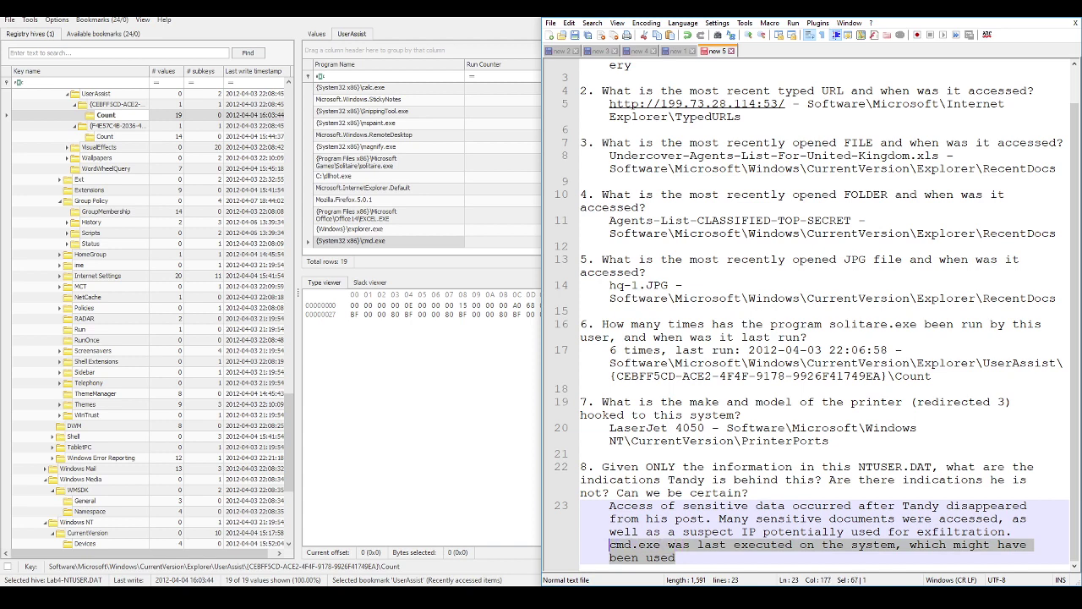
pyautogui.press('BackSpace')
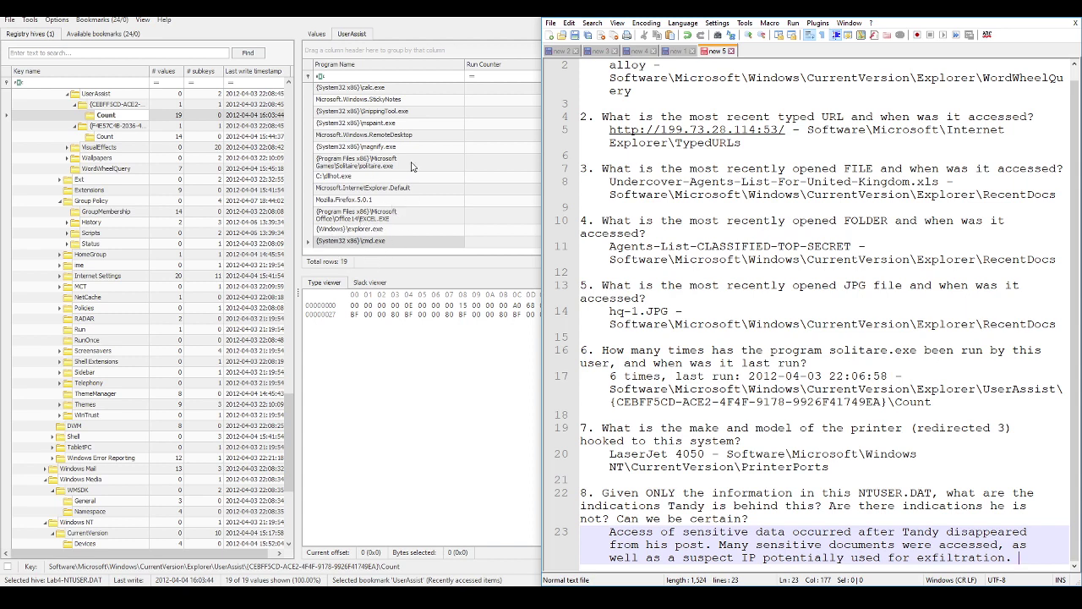
pyautogui.click(749, 323)
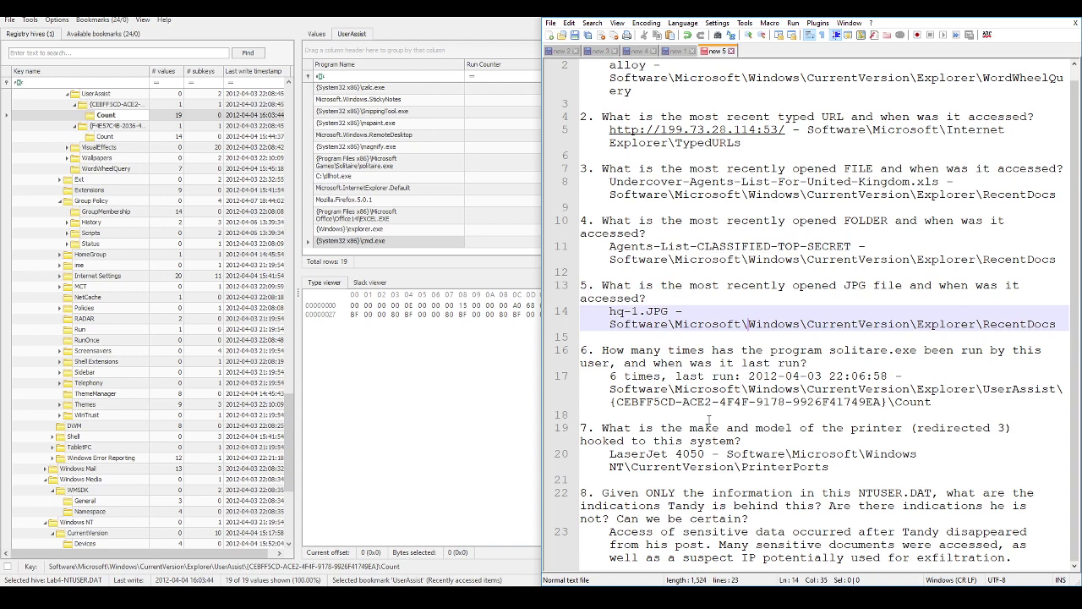
pyautogui.scroll(1, 693, 405)
pyautogui.scroll(-1, 704, 370)
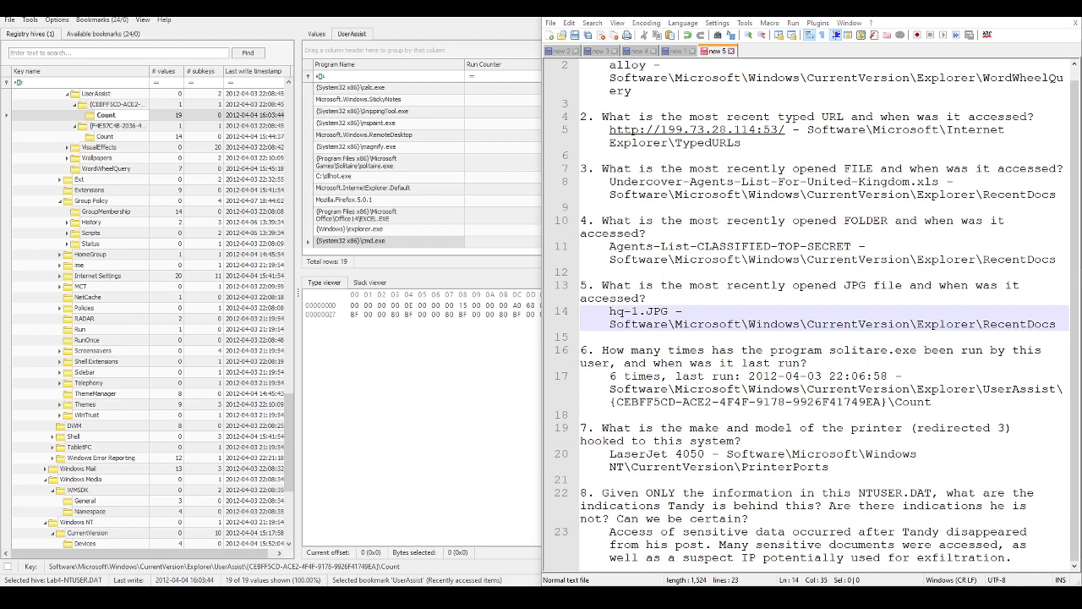
# Step: Choose File > Save for the untitled answer notes
pyautogui.click(550, 23)
pyautogui.click(524, 110)
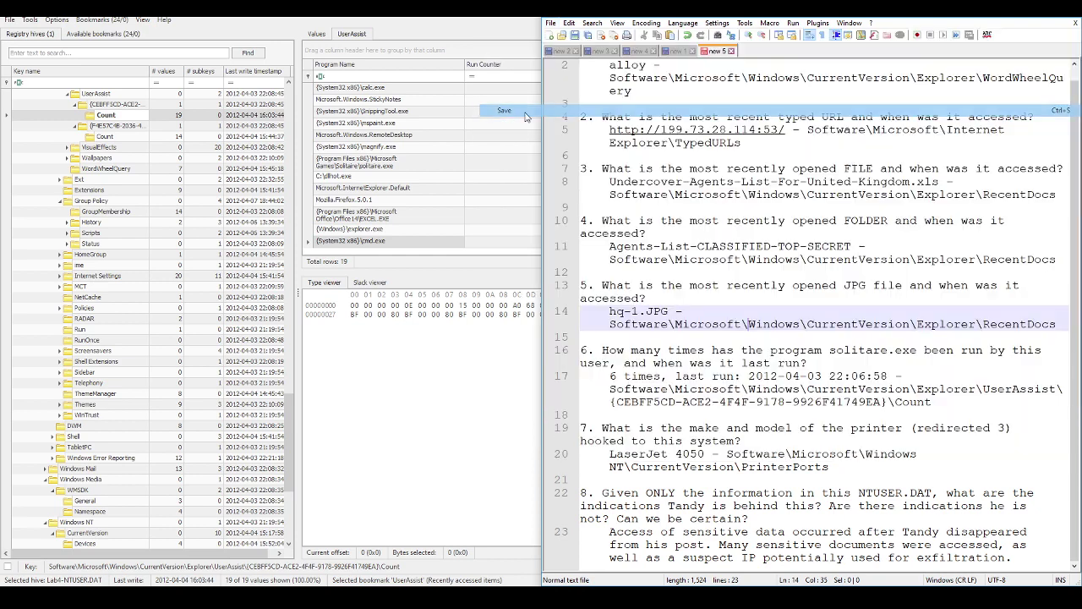